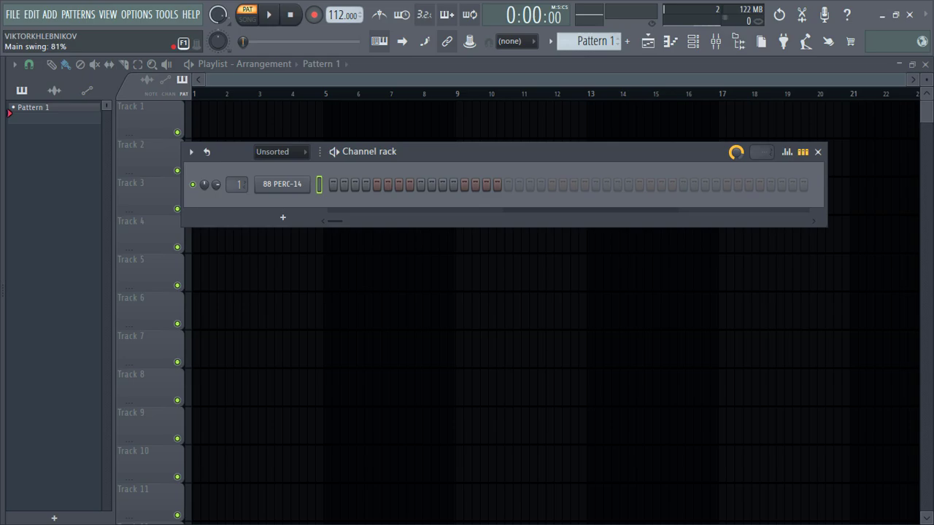
# - Add the luu da dj - pianooo_2 sample as a new channel, extend the pattern to 32 steps and fill each 4 steps
pyautogui.hotkey('alt', 'F8')
pyautogui.moveTo(73, 329); pyautogui.dragTo(302, 202)
pyautogui.click(670, 205)
pyautogui.rightClick(307, 205)
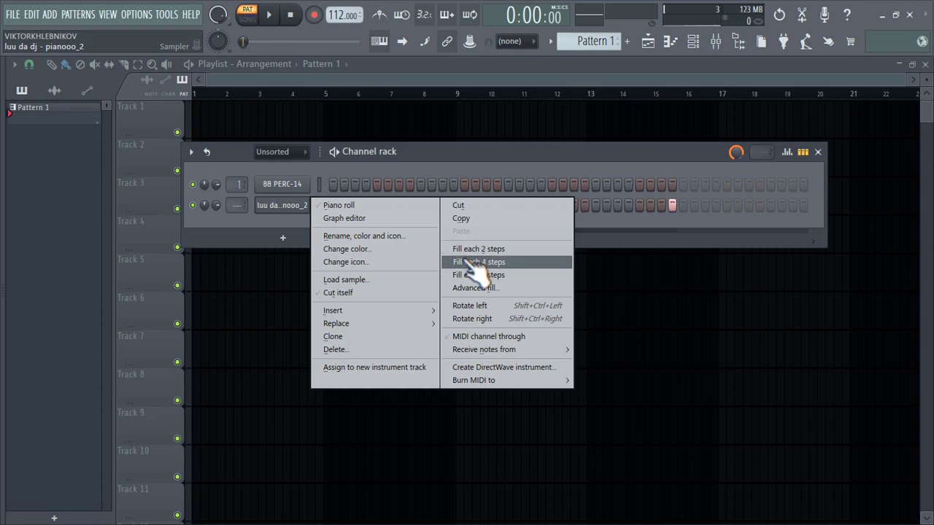
pyautogui.click(473, 264)
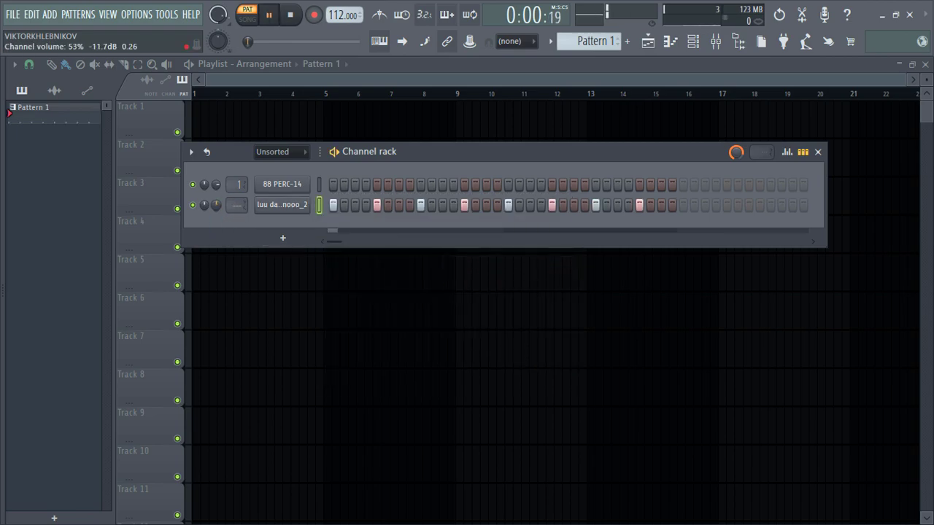
# - With the pattern playing, place the 88 PERC-14 hits on steps 5, 10, 13, 21 and 26
pyautogui.press('space')
pyautogui.click(367, 185)
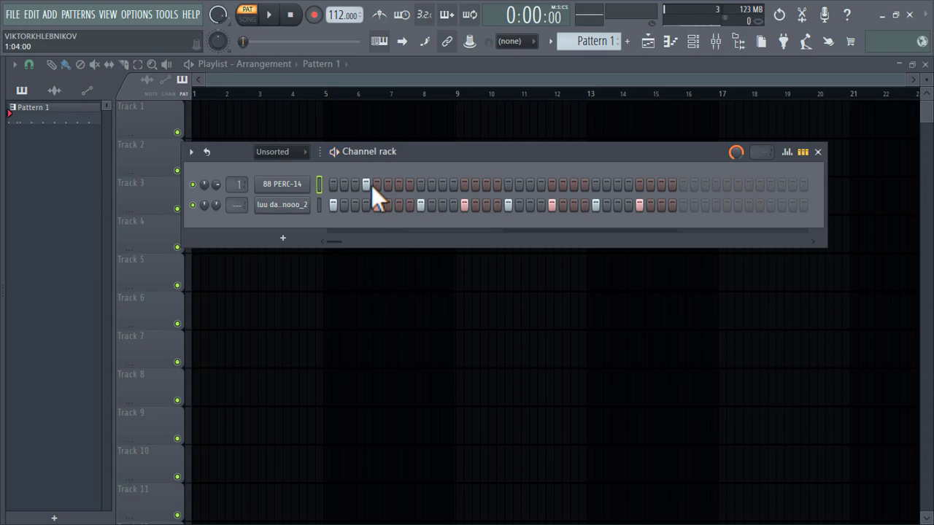
pyautogui.press('space')
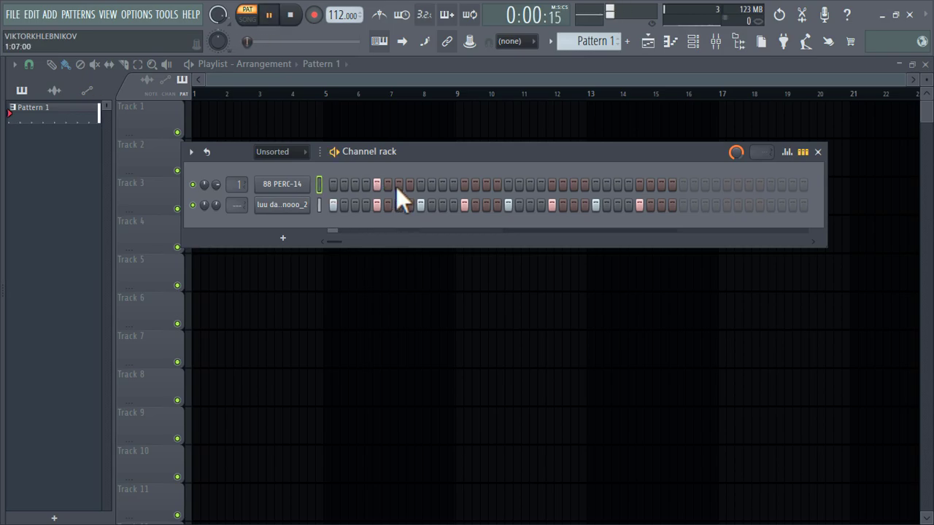
pyautogui.click(443, 185)
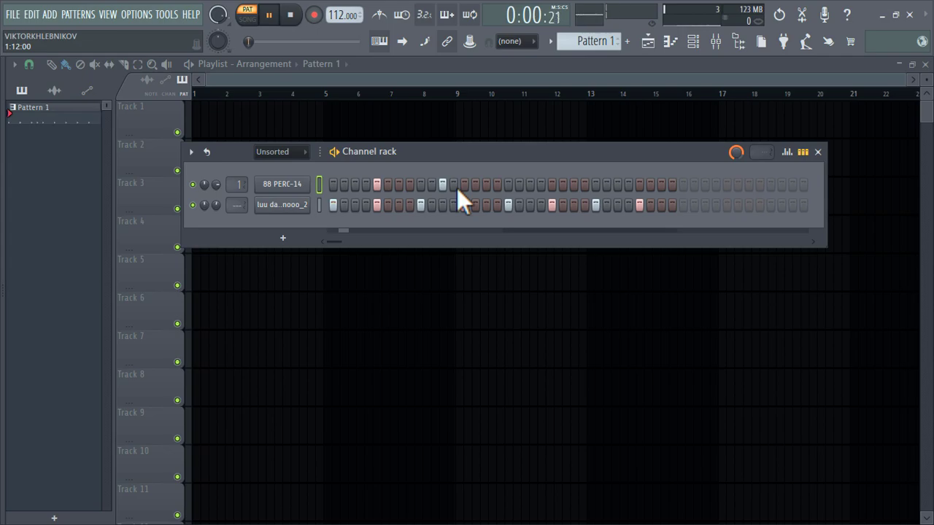
pyautogui.click(474, 184)
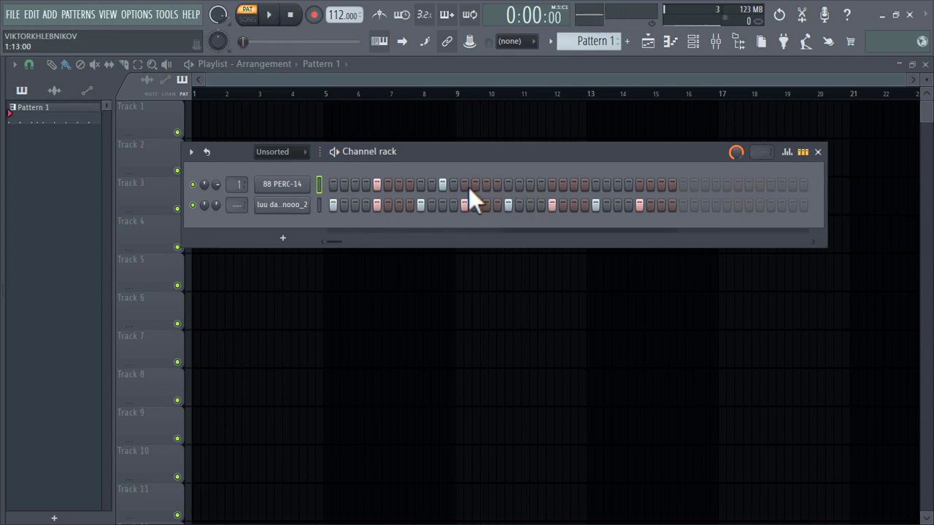
pyautogui.click(432, 184)
pyautogui.press('space')
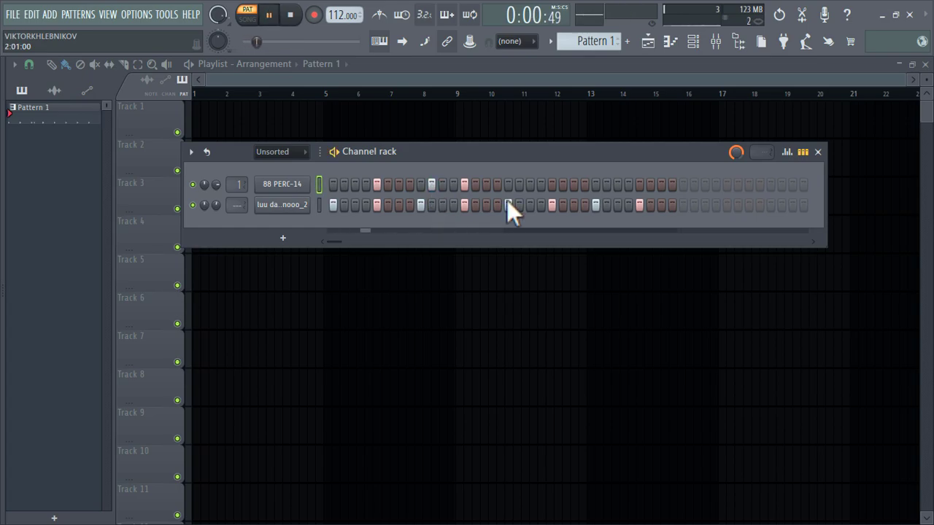
pyautogui.click(551, 184)
pyautogui.click(607, 184)
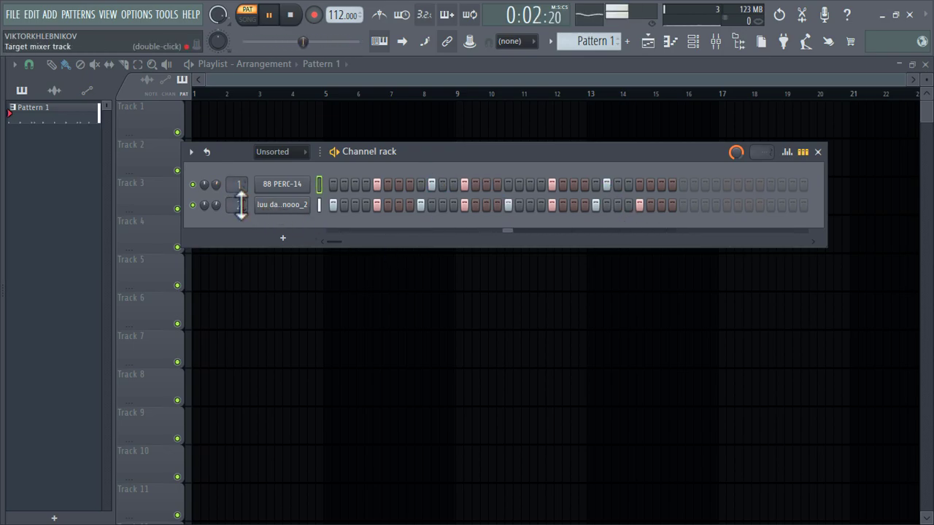
# - Add the 88 Hat_07 sample as a channel with a hit on step 26, and check its sampler settings
pyautogui.moveTo(18, 242)
pyautogui.moveTo(96, 234); pyautogui.dragTo(447, 221)
pyautogui.press('space')
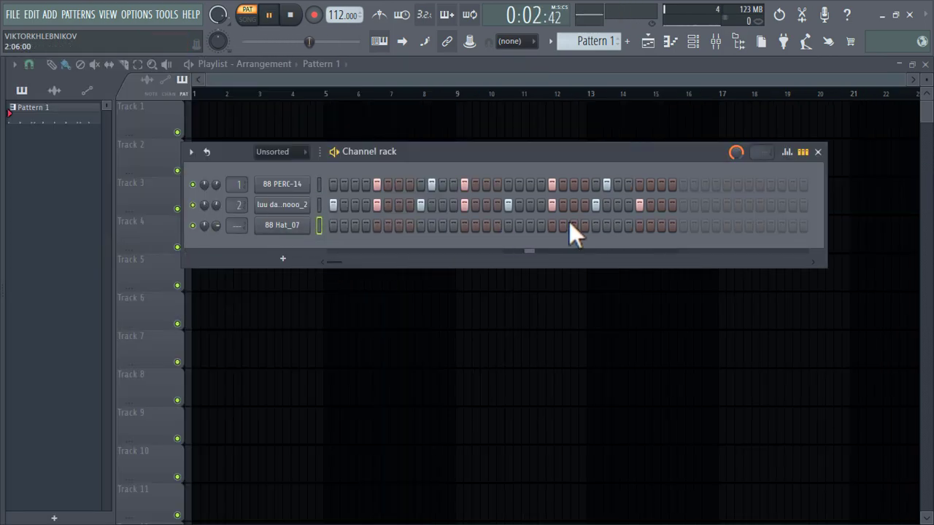
pyautogui.click(606, 226)
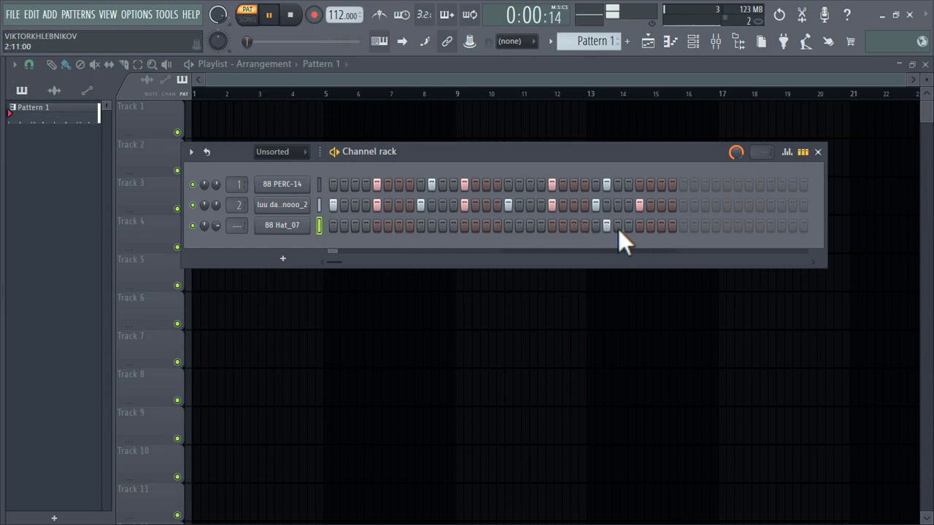
pyautogui.click(283, 226)
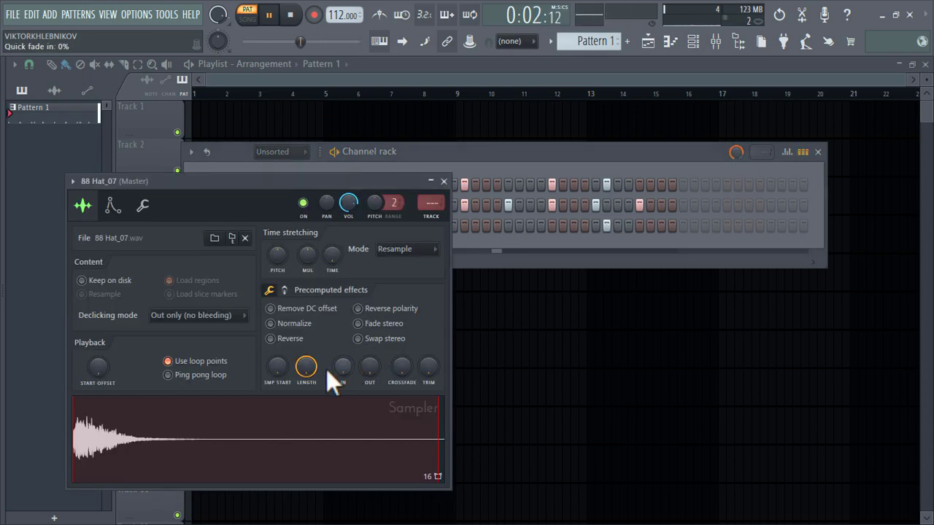
pyautogui.click(443, 182)
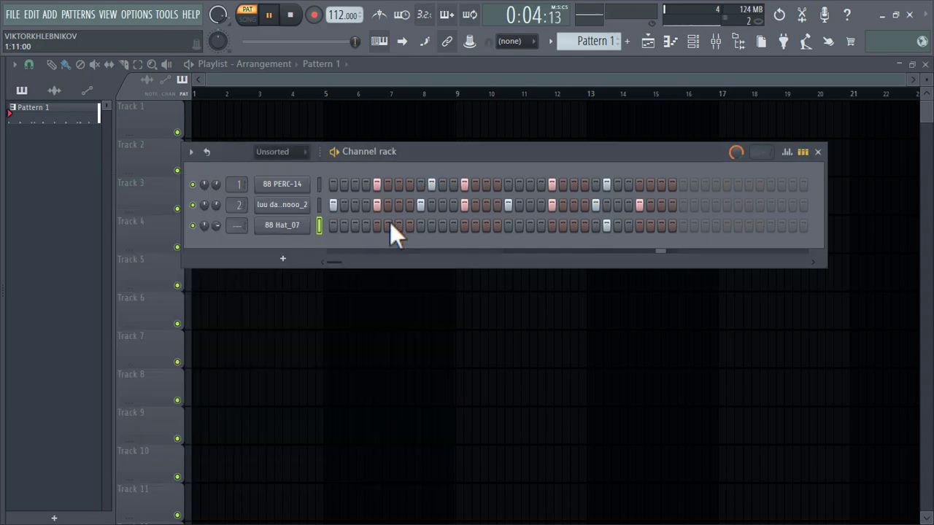
# - Audition percussion samples in the browser and add CONGA.03 as a new channel
pyautogui.moveTo(2, 241)
pyautogui.click(100, 264)
pyautogui.click(97, 275)
pyautogui.click(94, 291)
pyautogui.click(90, 305)
pyautogui.click(88, 319)
pyautogui.click(76, 333)
pyautogui.scroll(-2, 92, 350)
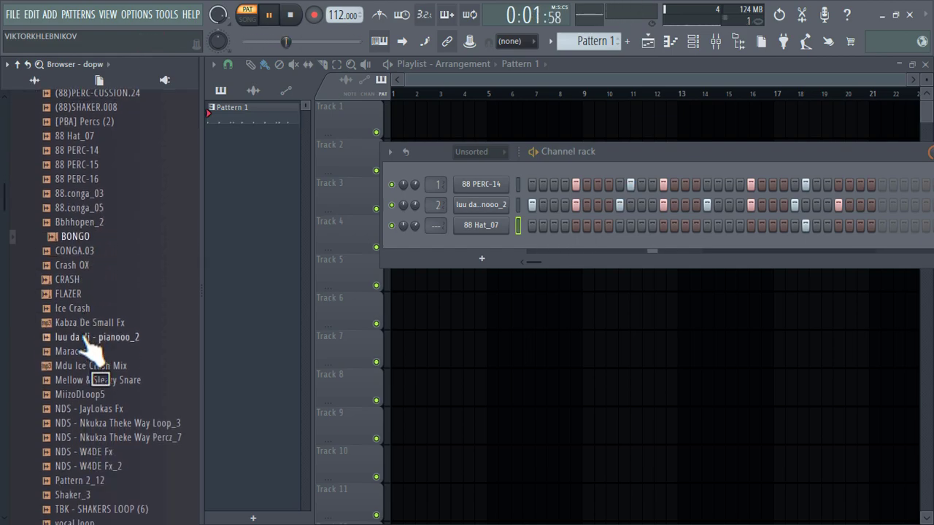
pyautogui.click(80, 252)
pyautogui.moveTo(79, 267); pyautogui.dragTo(236, 229)
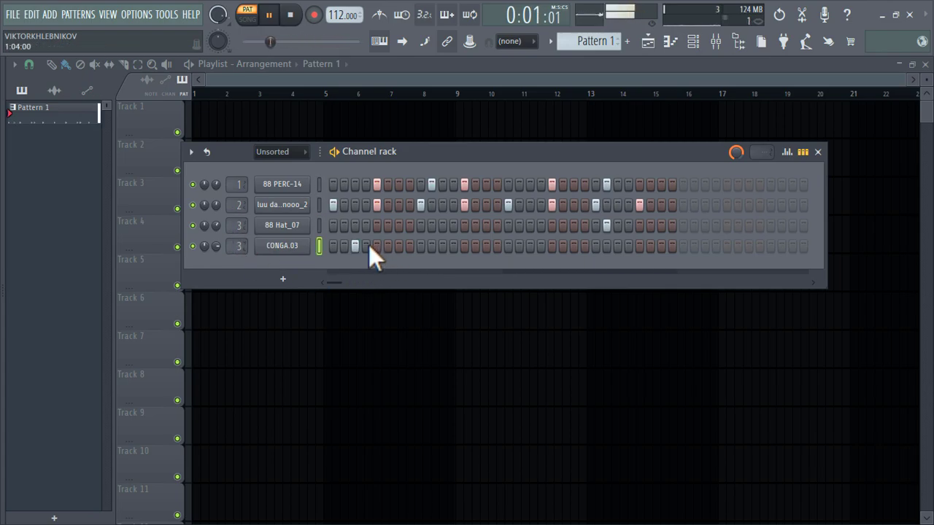
# - Check CONGA.03's sampler settings and arrange its hits on steps 5, 12 and 21, clearing step 3
pyautogui.click(295, 249)
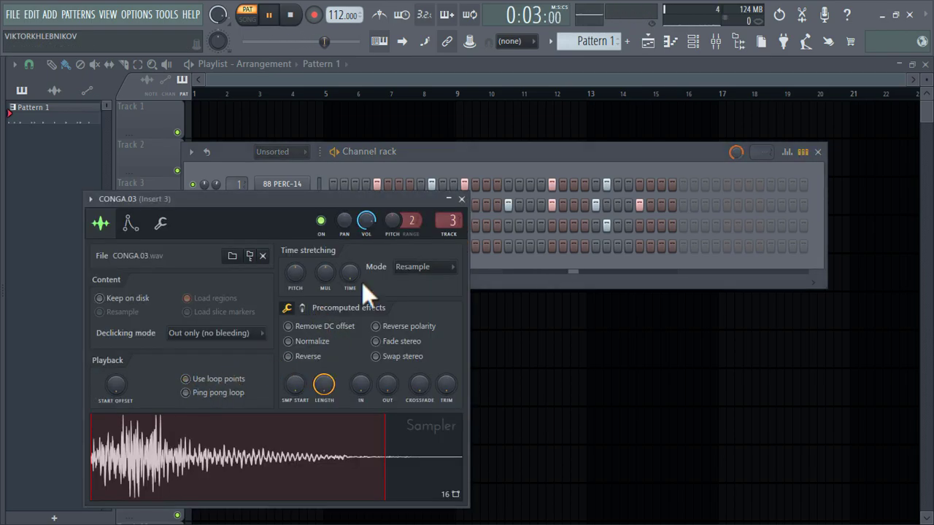
pyautogui.click(462, 198)
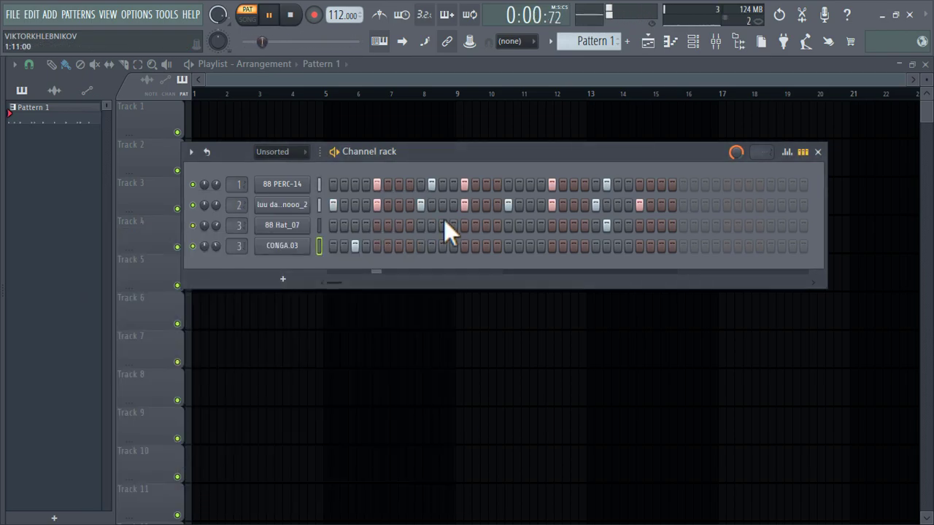
pyautogui.click(354, 246)
pyautogui.click(376, 245)
pyautogui.click(452, 246)
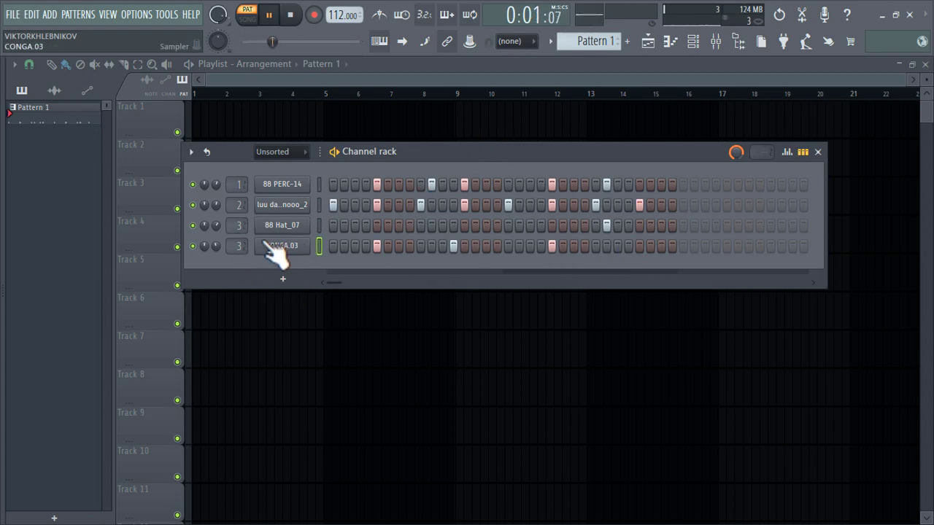
# - Solo mixer Insert 3 and load Fruity Reeverb 2 in its slot 3, raising the low cut to about 1781 Hz
pyautogui.click(732, 40)
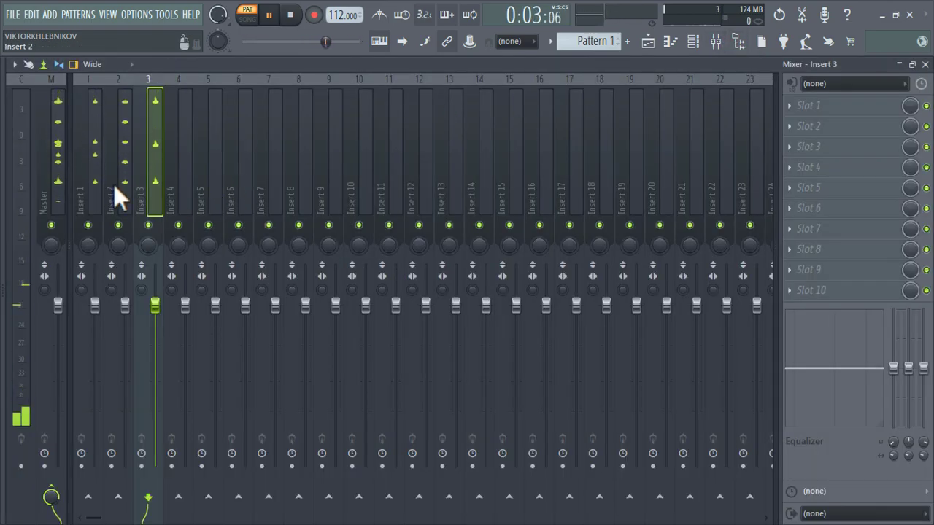
pyautogui.rightClick(149, 225)
pyautogui.click(810, 146)
pyautogui.click(378, 256)
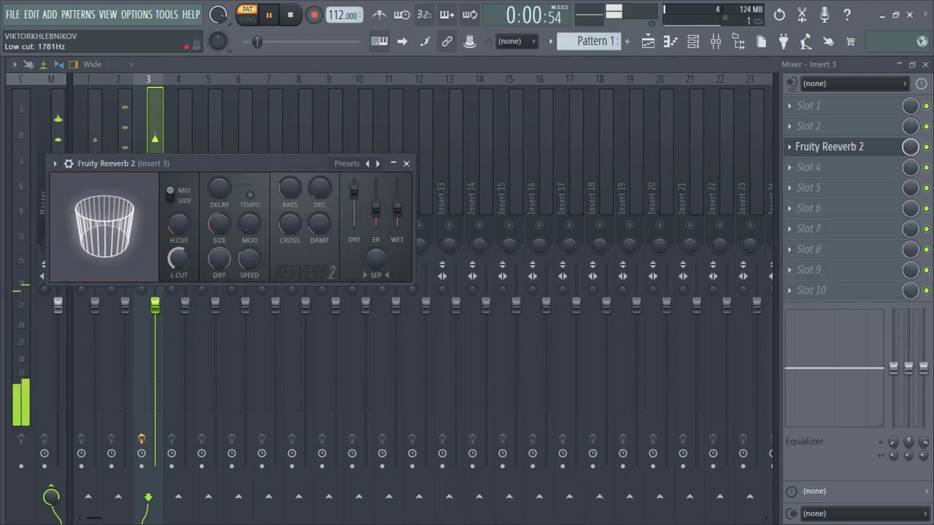
pyautogui.click(407, 163)
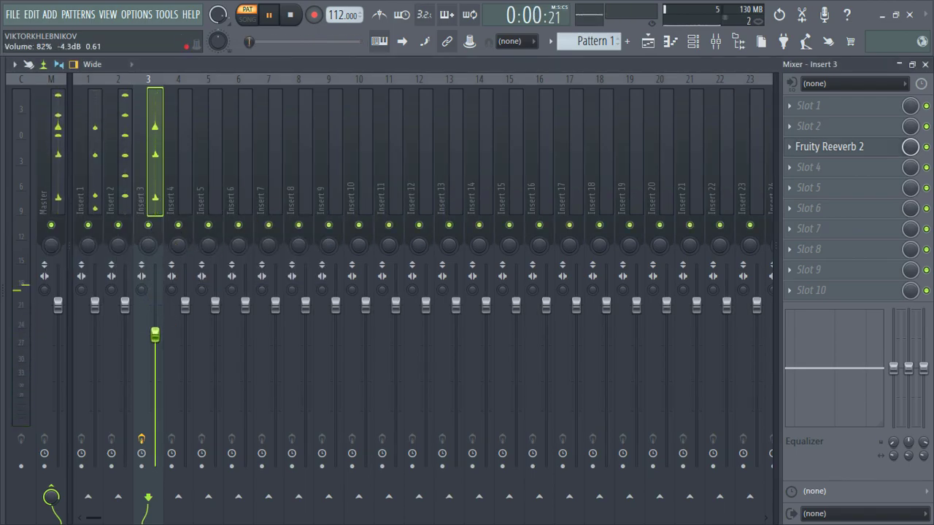
# - Lower the mixer volume of Insert 3 further and slightly reduce the levels of Inserts 2 and 1
pyautogui.moveTo(155, 329); pyautogui.dragTo(155, 341)
pyautogui.moveTo(126, 305); pyautogui.dragTo(95, 317)
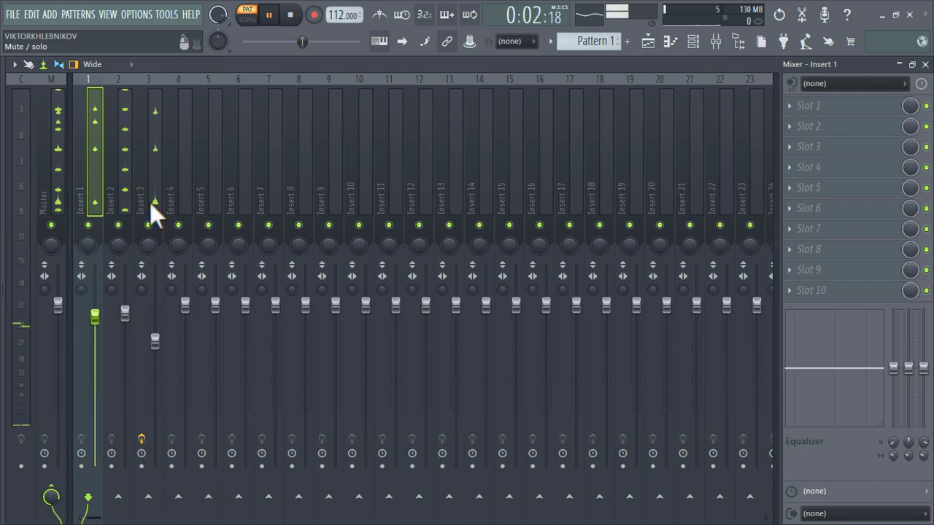
# - Load Fruity Reeverb 2 in slot 2 of Insert 1, adjusting its low cut and lowering the wet level
pyautogui.click(802, 128)
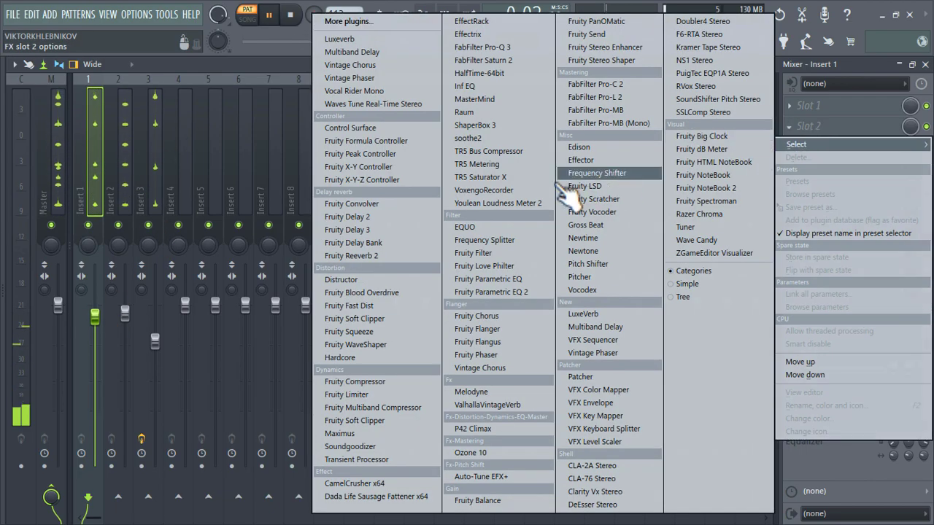
pyautogui.click(422, 256)
pyautogui.moveTo(232, 312); pyautogui.dragTo(232, 310)
pyautogui.moveTo(451, 262); pyautogui.dragTo(450, 274)
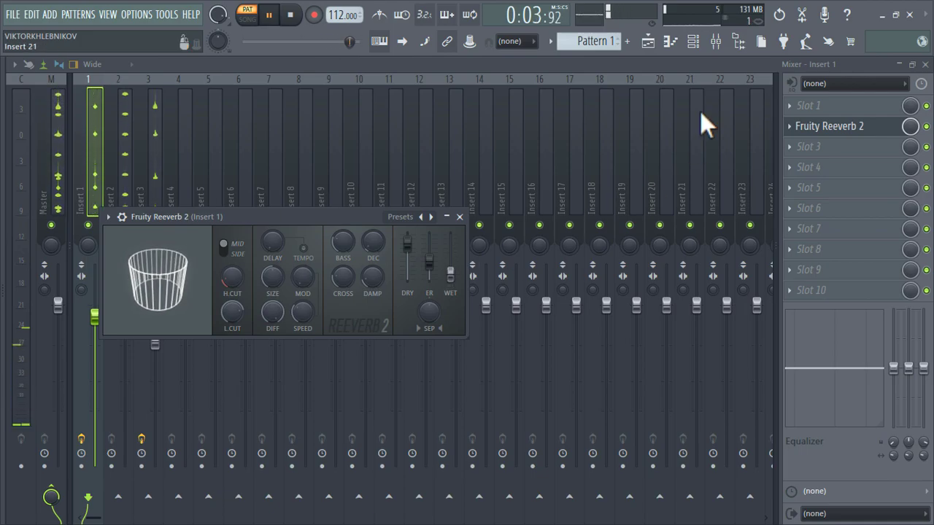
# - Load Fruity Parametric EQ 2 in slot 3 of Insert 1, apply a low-cut preset and move band 1 to a higher frequency
pyautogui.click(809, 147)
pyautogui.click(514, 292)
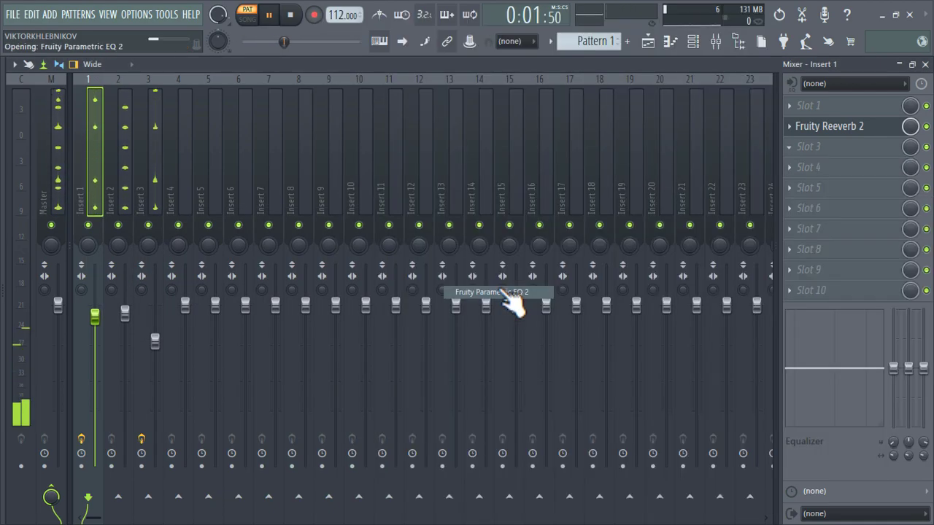
pyautogui.click(527, 235)
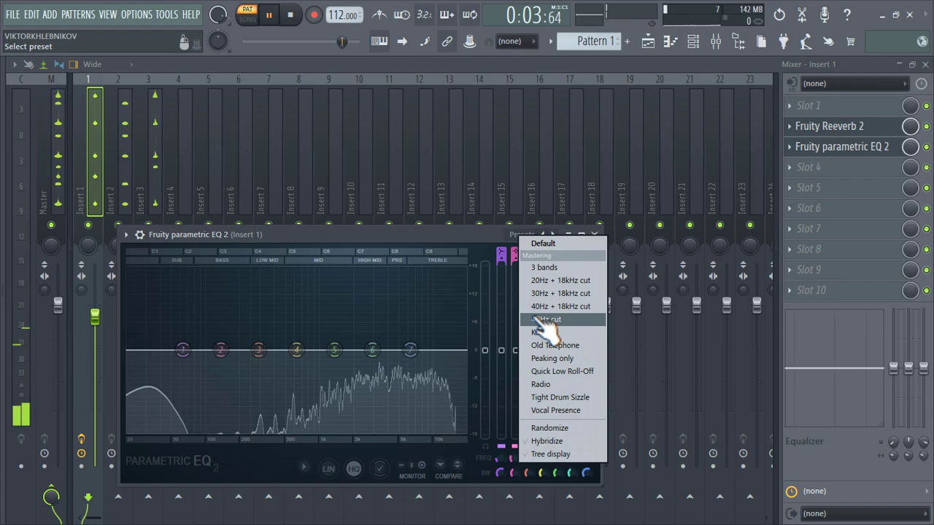
pyautogui.click(547, 319)
pyautogui.moveTo(150, 351); pyautogui.dragTo(222, 351)
# - Paint Pattern 1 clips across bars 1 to 16 on playlist Track 1
pyautogui.click(649, 41)
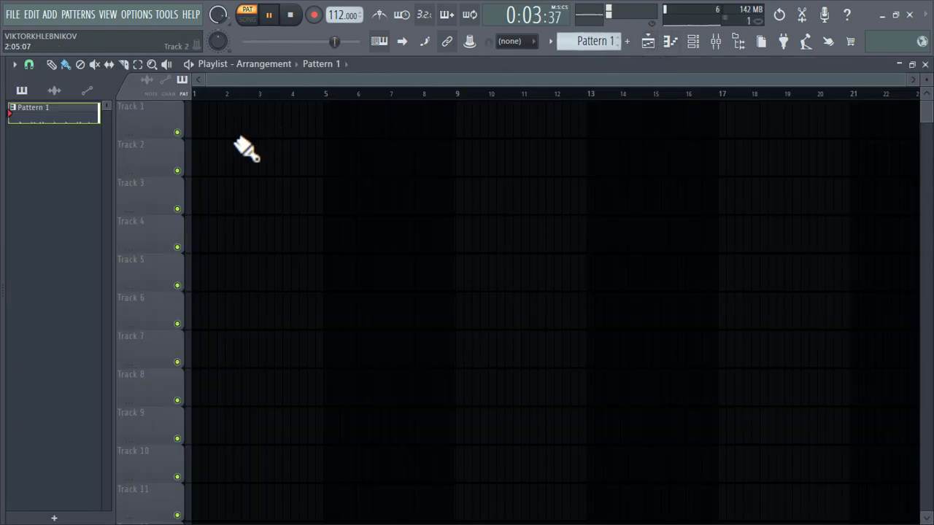
pyautogui.moveTo(212, 134); pyautogui.dragTo(697, 141)
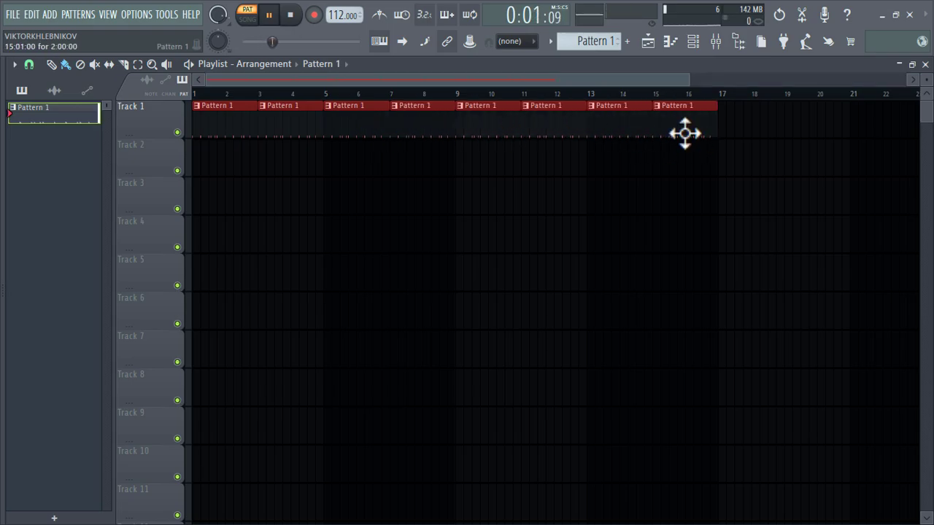
# - Place the Shaker_3 loop across bars 1 to 16 on playlist Track 2 and play the arrangement in song mode
pyautogui.hotkey('alt', 'F8')
pyautogui.scroll(-5, 102, 285)
pyautogui.press('space')
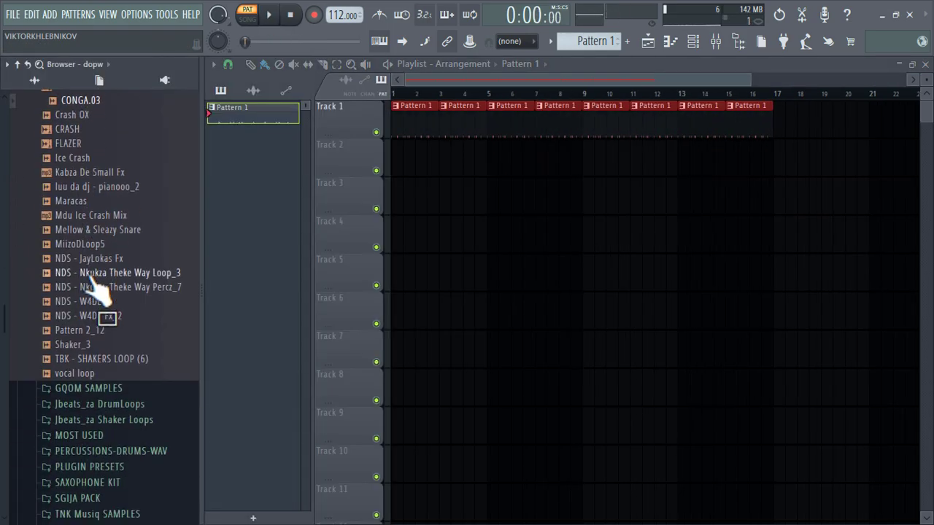
pyautogui.moveTo(407, 227)
pyautogui.mouseDown()
pyautogui.moveTo(313, 171)
pyautogui.moveTo(640, 174)
pyautogui.mouseUp()
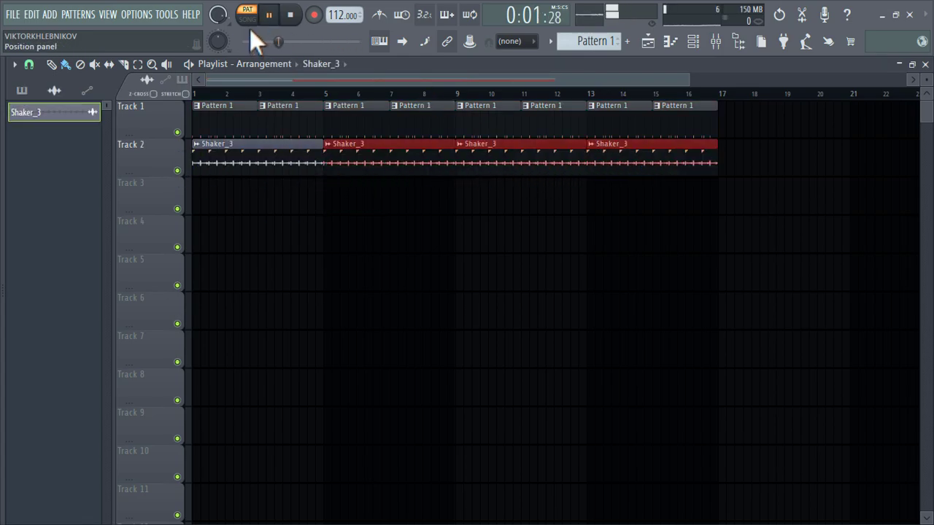
pyautogui.click(248, 18)
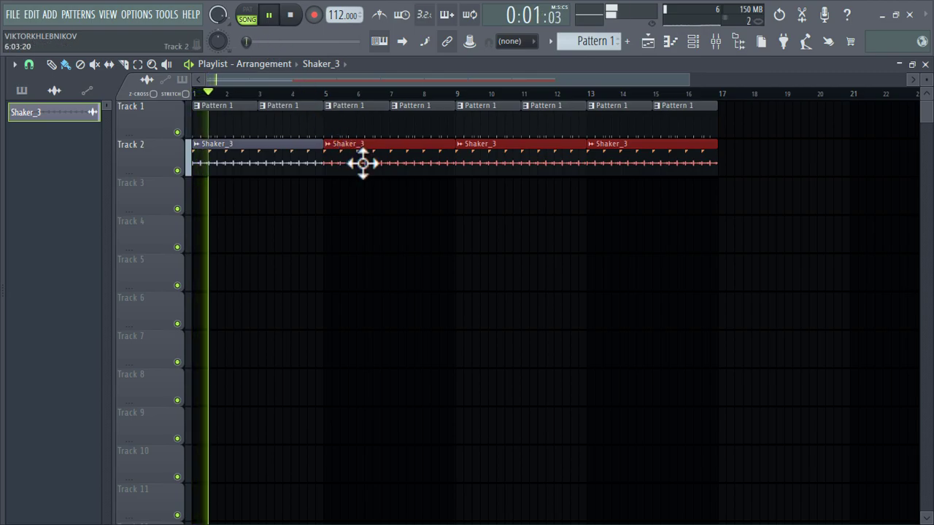
# - Route Shaker_3 to mixer track 4 and lower that track's volume to 60%
pyautogui.doubleClick(360, 161)
pyautogui.click(468, 240)
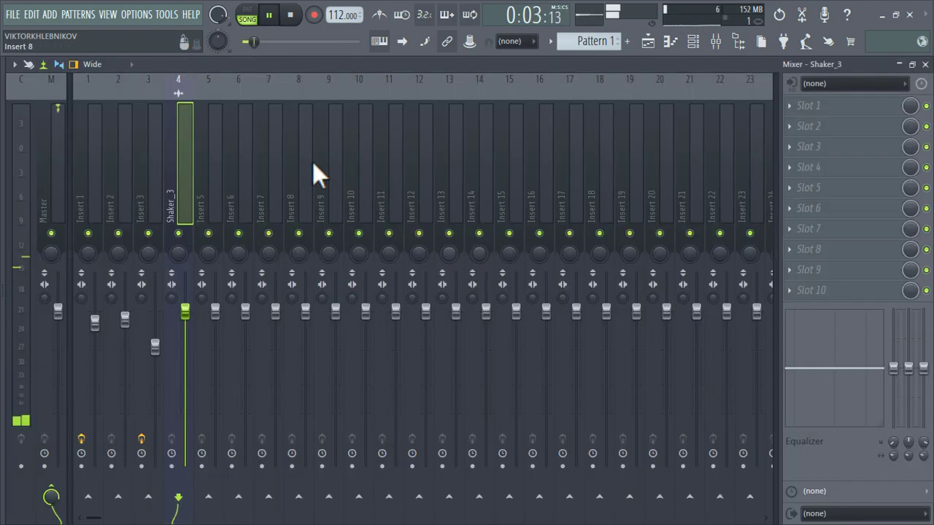
pyautogui.moveTo(198, 309); pyautogui.dragTo(198, 378)
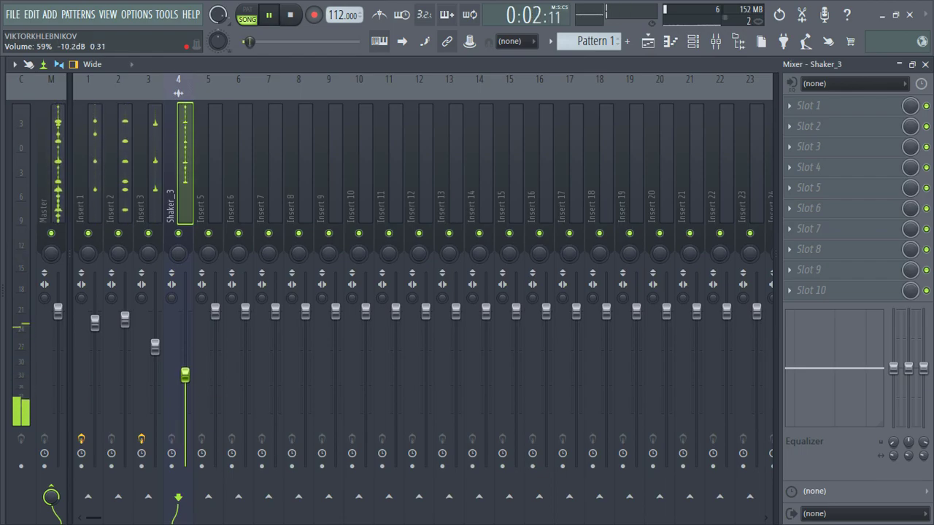
pyautogui.moveTo(186, 380); pyautogui.dragTo(186, 372)
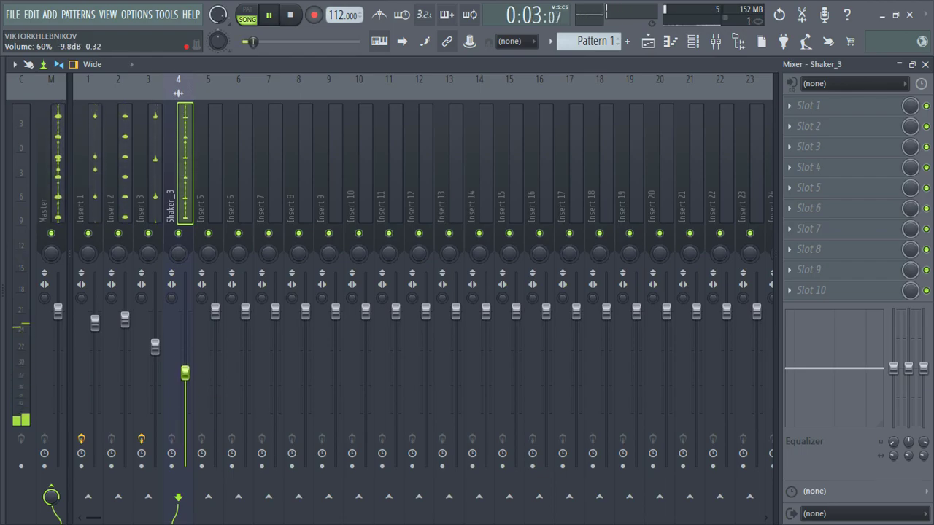
# - Set the channel rack's main swing to 77%
pyautogui.click(695, 42)
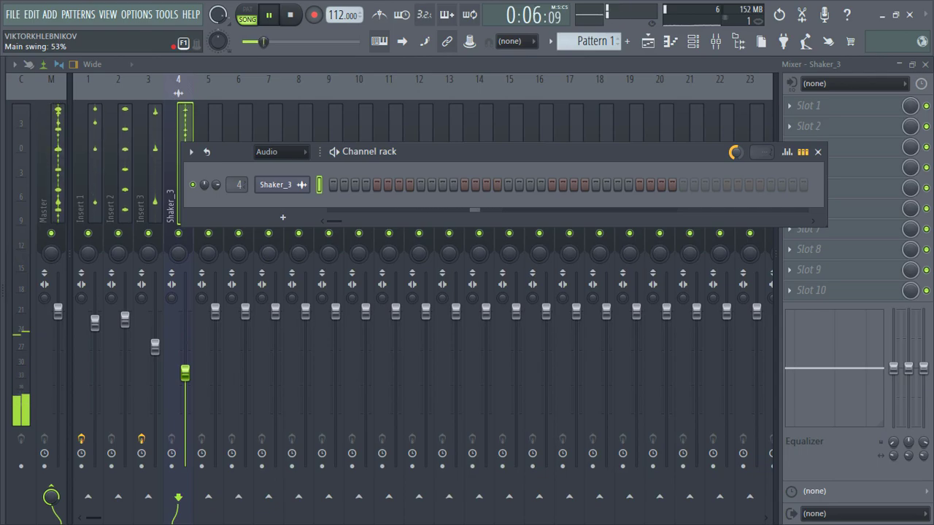
pyautogui.moveTo(736, 152); pyautogui.dragTo(736, 146)
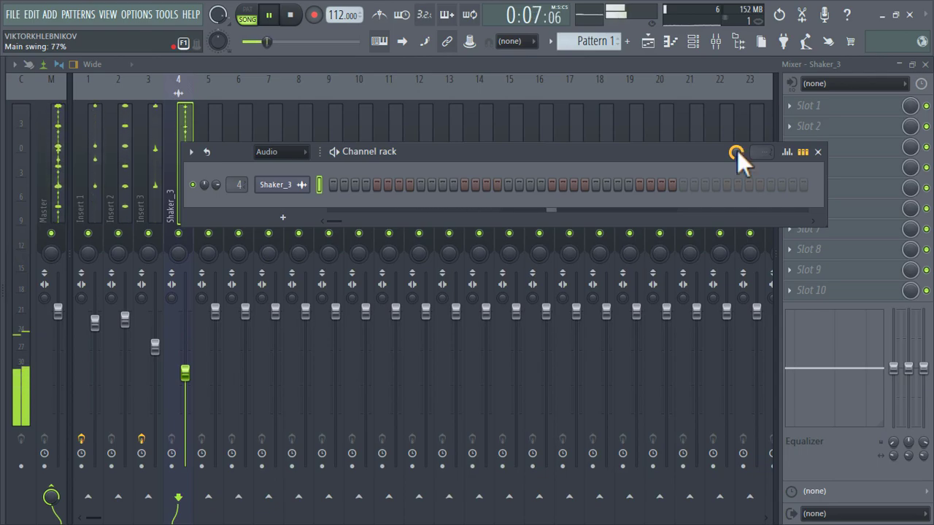
# - Paint the TBK - SHAKERS LOOP (6) sample across bars 1 to 16 on playlist Track 3
pyautogui.click(651, 41)
pyautogui.doubleClick(333, 163)
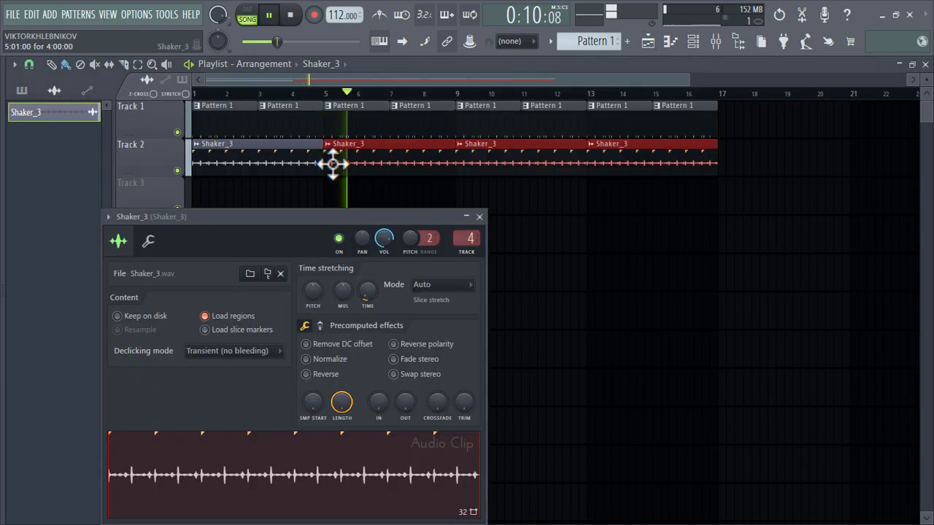
pyautogui.moveTo(0, 228)
pyautogui.press('space')
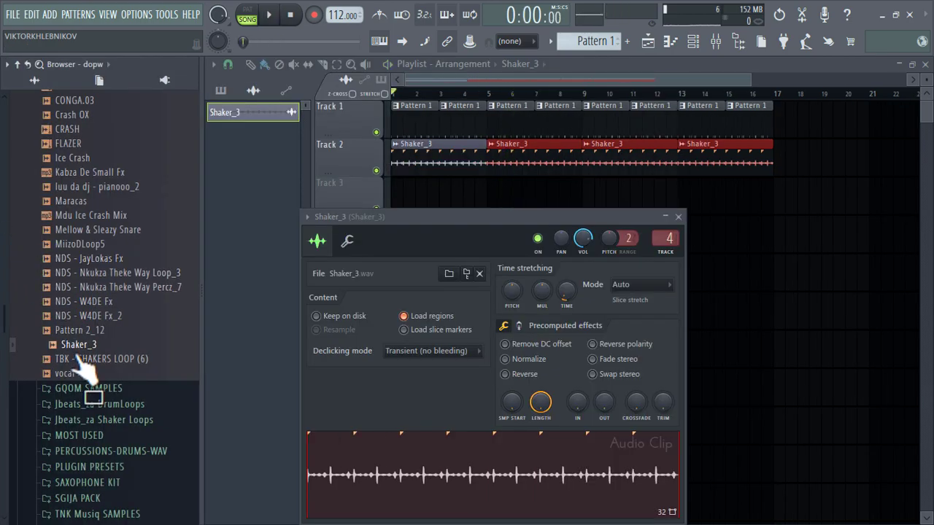
pyautogui.click(73, 360)
pyautogui.moveTo(82, 376)
pyautogui.mouseDown()
pyautogui.moveTo(320, 221)
pyautogui.moveTo(196, 201)
pyautogui.moveTo(702, 206)
pyautogui.mouseUp()
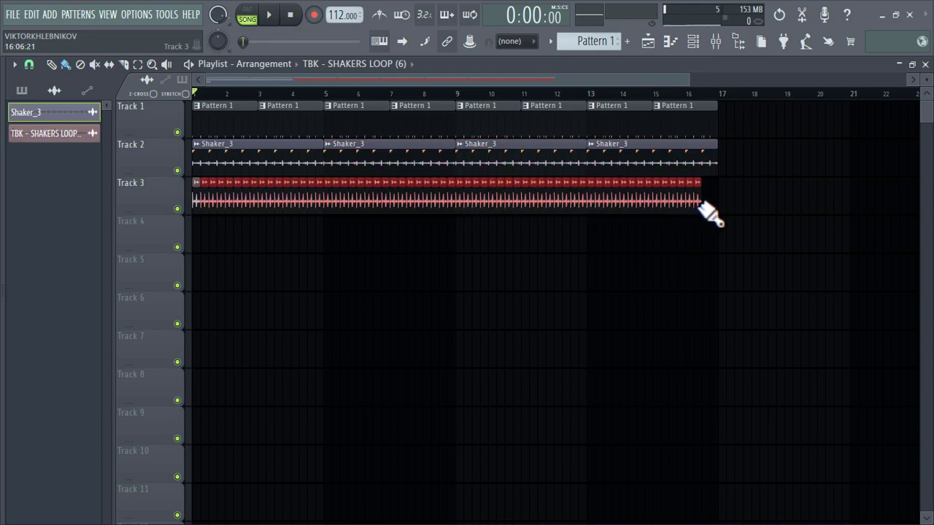
# - Delete all four Shaker_3 clips from playlist Track 2
pyautogui.rightClick(651, 162)
pyautogui.rightClick(566, 151)
pyautogui.rightClick(450, 149)
pyautogui.rightClick(316, 156)
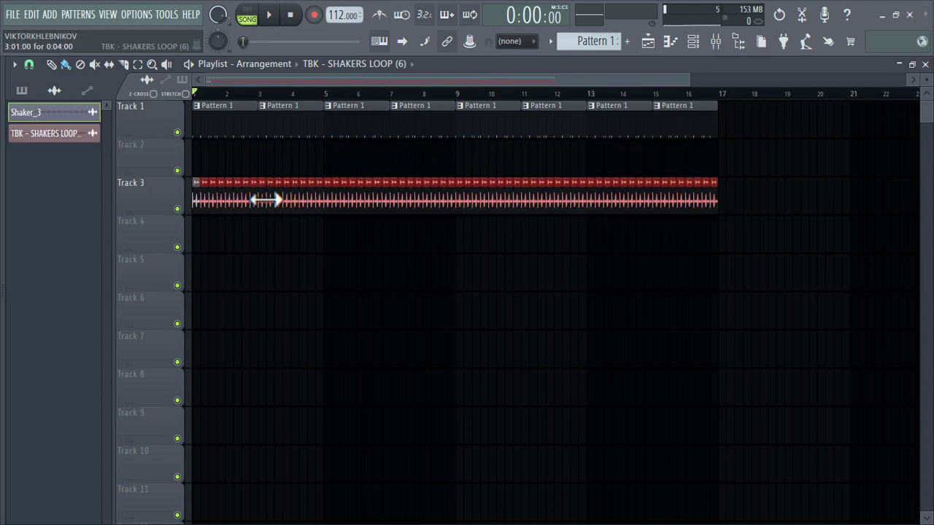
# - Route TBK - SHAKERS LOOP (6) to mixer track 4 and lower that track's volume while the song plays
pyautogui.doubleClick(266, 200)
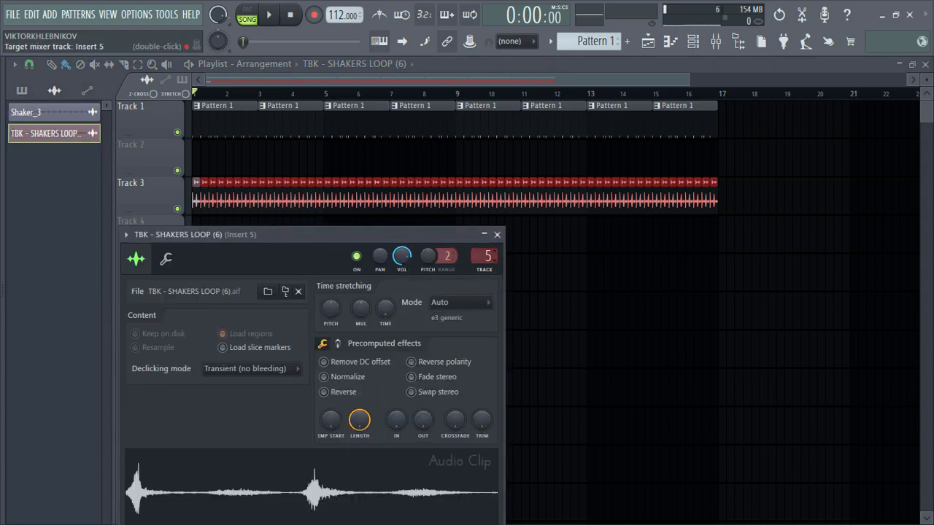
pyautogui.scroll(3, 485, 256)
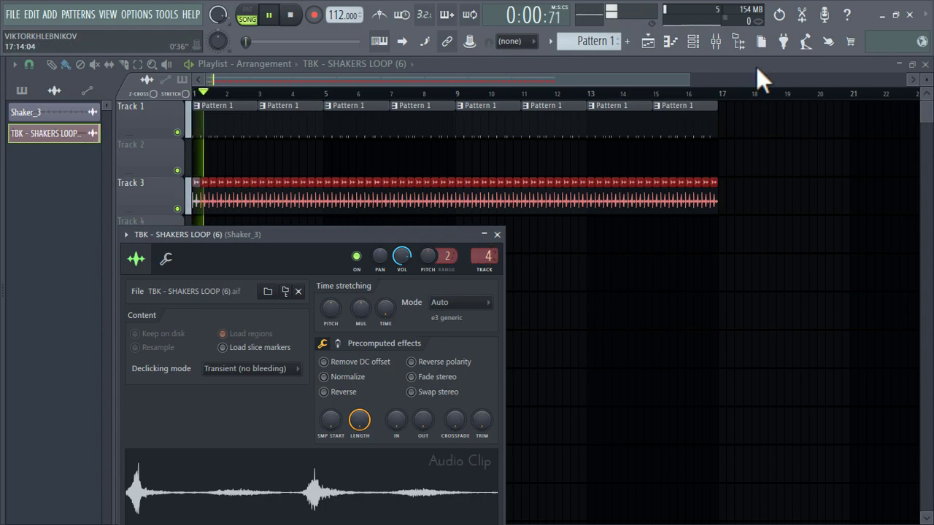
pyautogui.click(716, 41)
pyautogui.moveTo(189, 375); pyautogui.dragTo(189, 396)
# - Load Fruity Parametric EQ 2 in slot 2 of the Shaker_3 mixer track and cut the lows with band 1 at about 255 Hz
pyautogui.click(788, 127)
pyautogui.moveTo(792, 145)
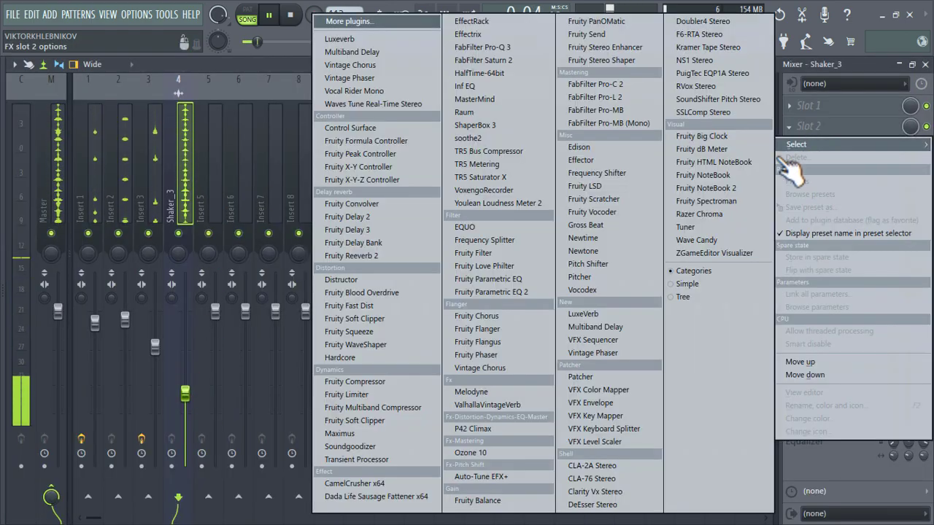
pyautogui.click(485, 292)
pyautogui.moveTo(131, 297); pyautogui.dragTo(209, 377)
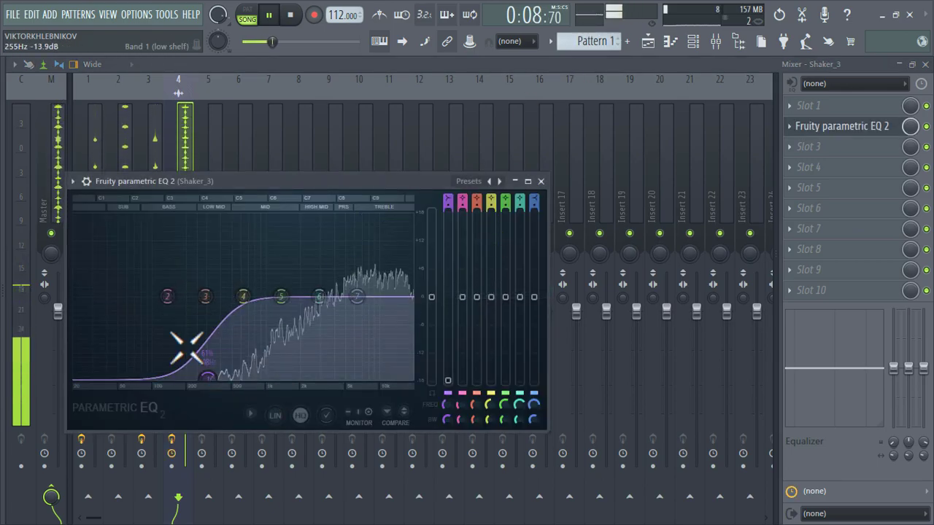
pyautogui.moveTo(167, 296); pyautogui.dragTo(162, 329)
pyautogui.moveTo(357, 297); pyautogui.dragTo(359, 297)
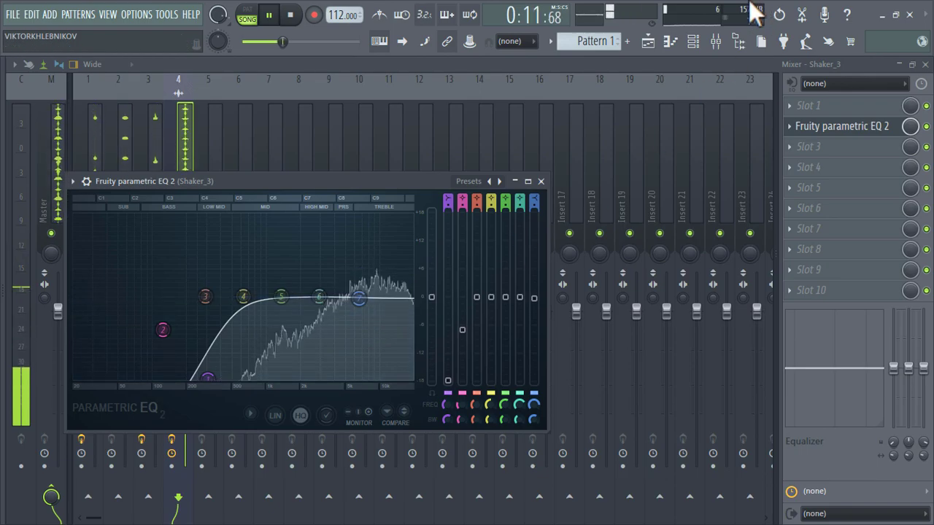
# - Place the NDS - W4DE Fx_2 sample on playlist Track 4 starting at bar 15
pyautogui.click(648, 43)
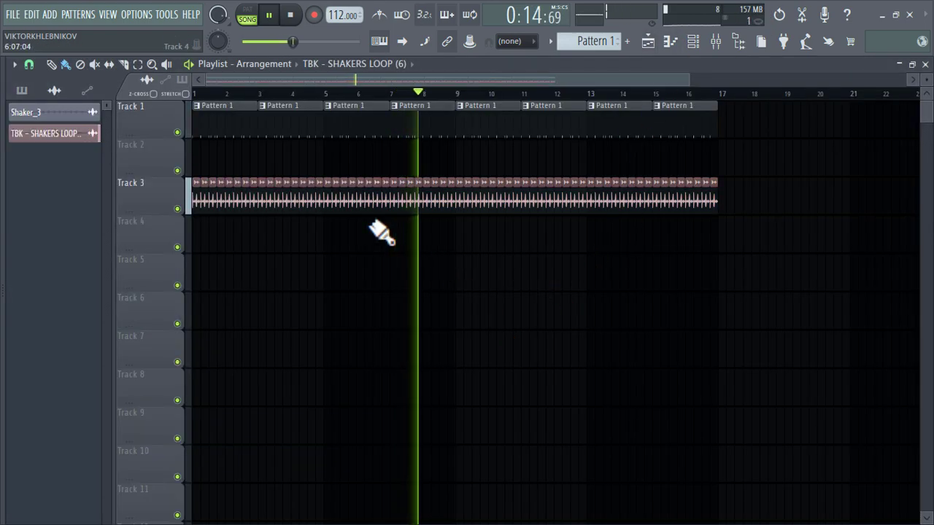
pyautogui.moveTo(4, 208)
pyautogui.press('space')
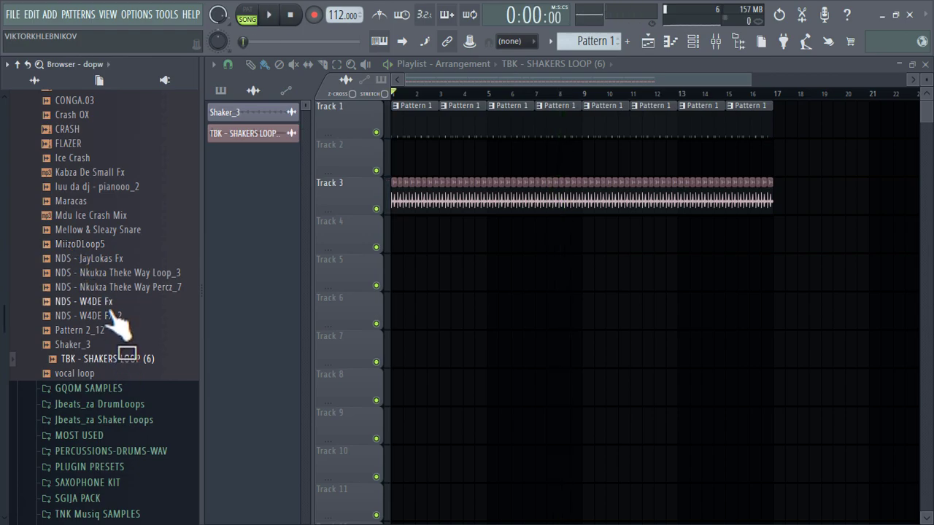
pyautogui.moveTo(102, 325); pyautogui.dragTo(468, 283)
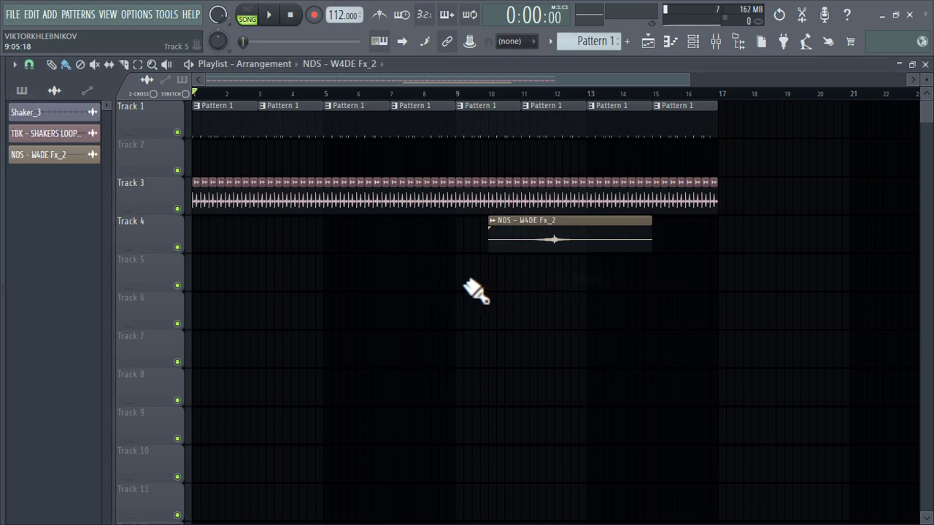
pyautogui.moveTo(555, 233); pyautogui.dragTo(717, 213)
# - Play the arrangement around bar 15 and lower the channel volume of the NDS - W4DE Fx_2 clip
pyautogui.press('space')
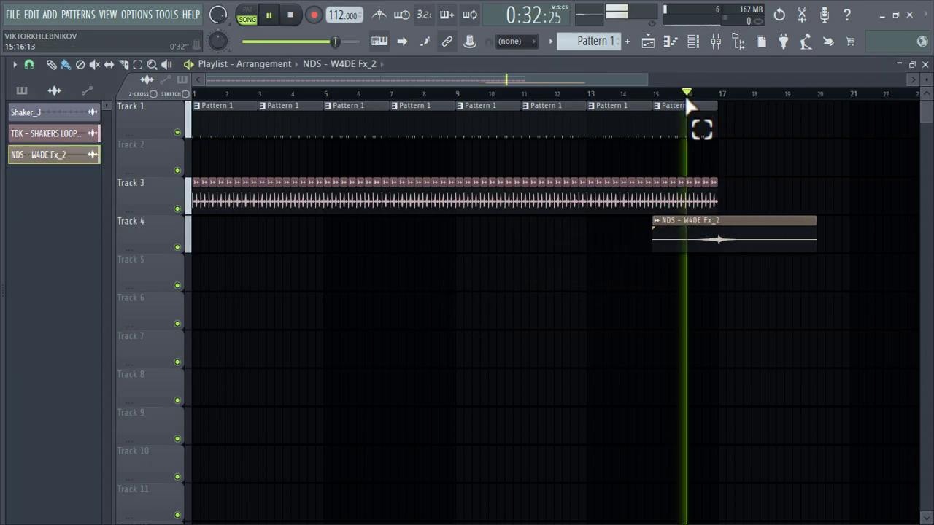
pyautogui.doubleClick(740, 221)
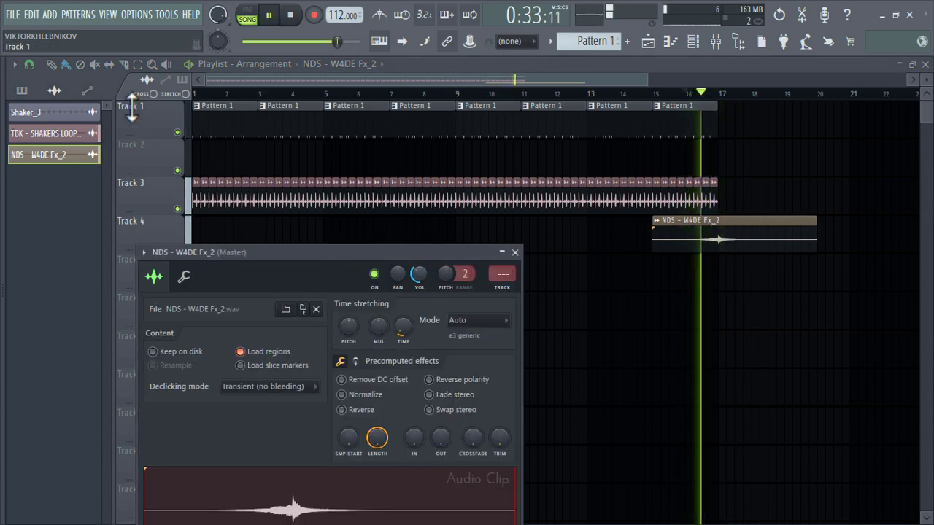
pyautogui.press('Escape')
# - Duplicate the Pattern 1 and shaker loop clips of bars 1 to 16 twice, filling Tracks 1 and 3 through bar 48
pyautogui.moveTo(737, 192); pyautogui.dragTo(3, 47)
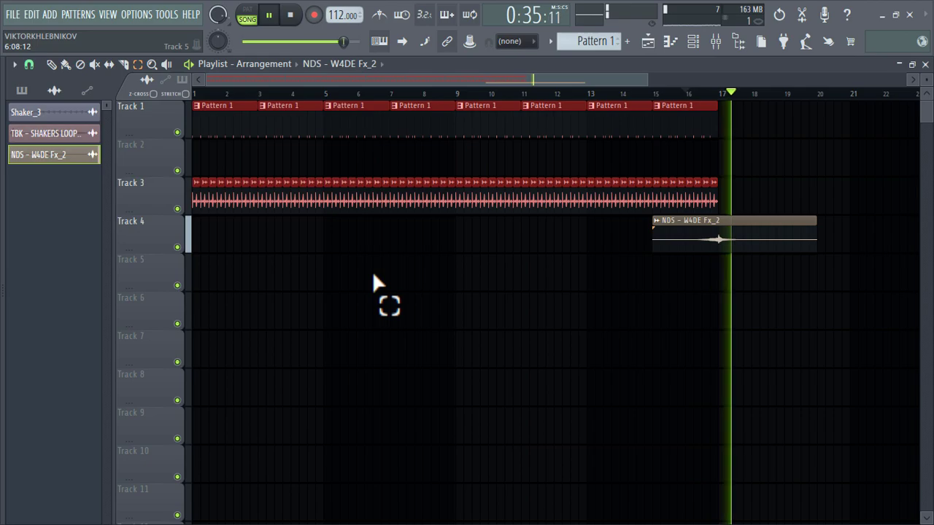
pyautogui.hotkey('ctrl', 'b')
pyautogui.hotkey('ctrl', 'b')
pyautogui.scroll(-3, 373, 273)
pyautogui.scroll(-2, 372, 271)
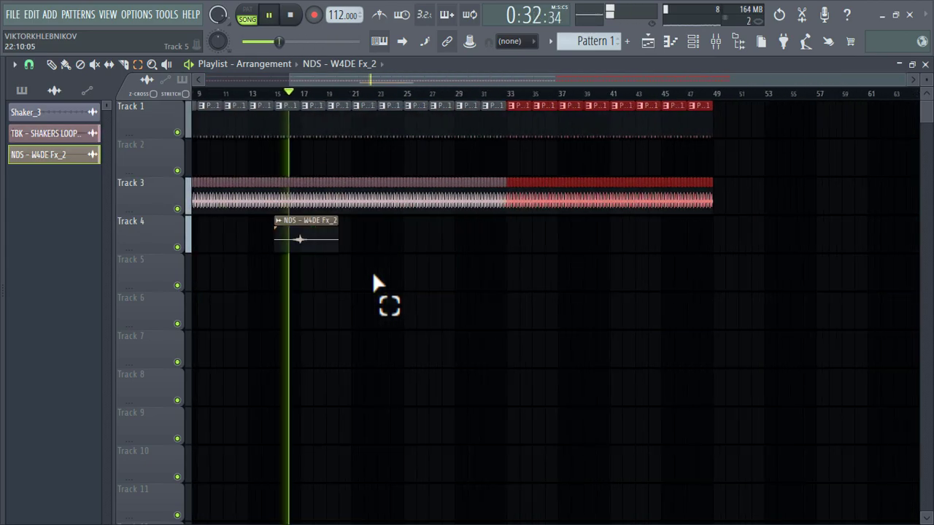
# - Set the playback loop to bars 17 to 32 and paint a second NDS - W4DE Fx_2 clip on Track 4 from bar 31
pyautogui.moveTo(302, 92); pyautogui.dragTo(504, 120)
pyautogui.click(484, 270)
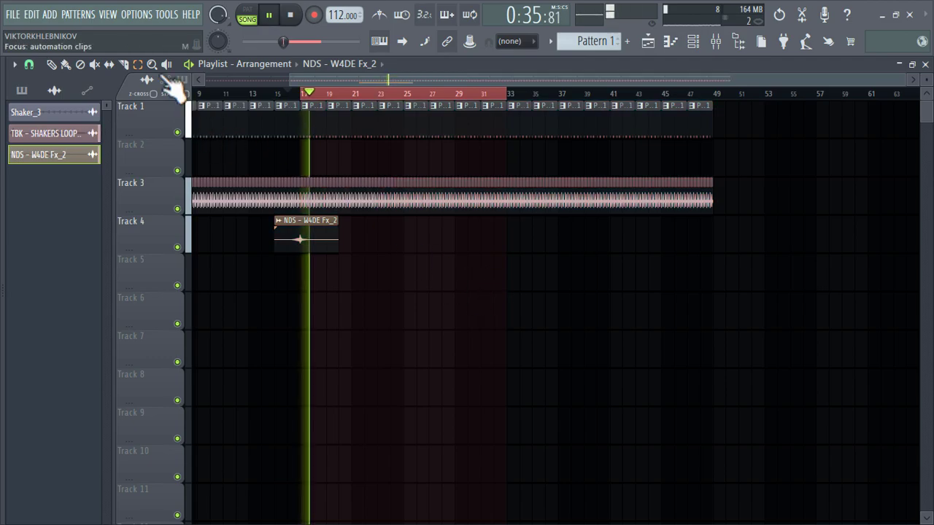
pyautogui.click(65, 66)
pyautogui.moveTo(500, 243); pyautogui.dragTo(525, 236)
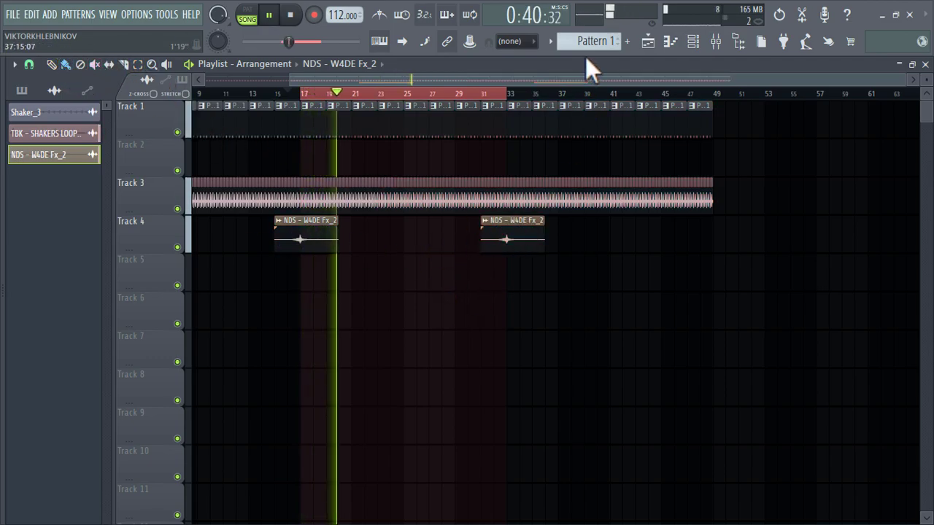
# - Place the empty Pattern 2 on Track 5 at bar 17, extend it to 8 bars and add a copy at bar 25
pyautogui.scroll(1, 589, 44)
pyautogui.click(323, 277)
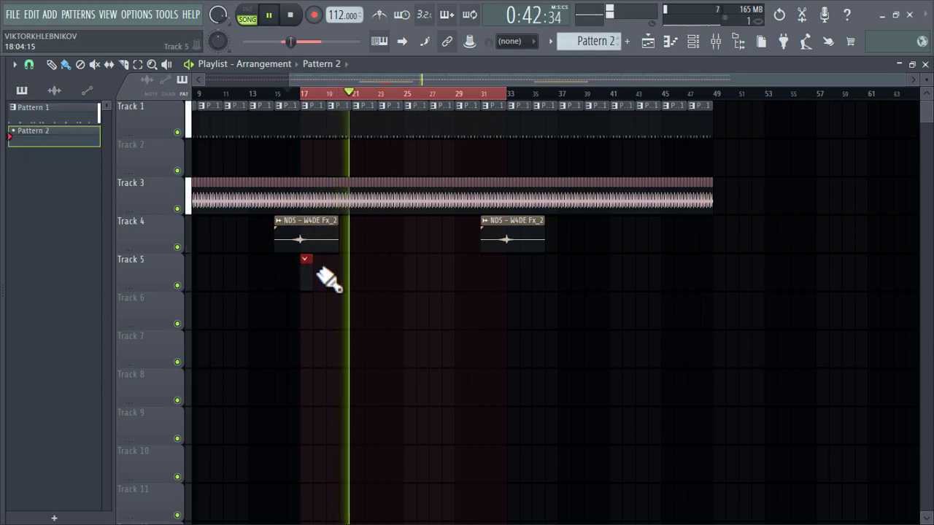
pyautogui.moveTo(328, 278); pyautogui.dragTo(404, 282)
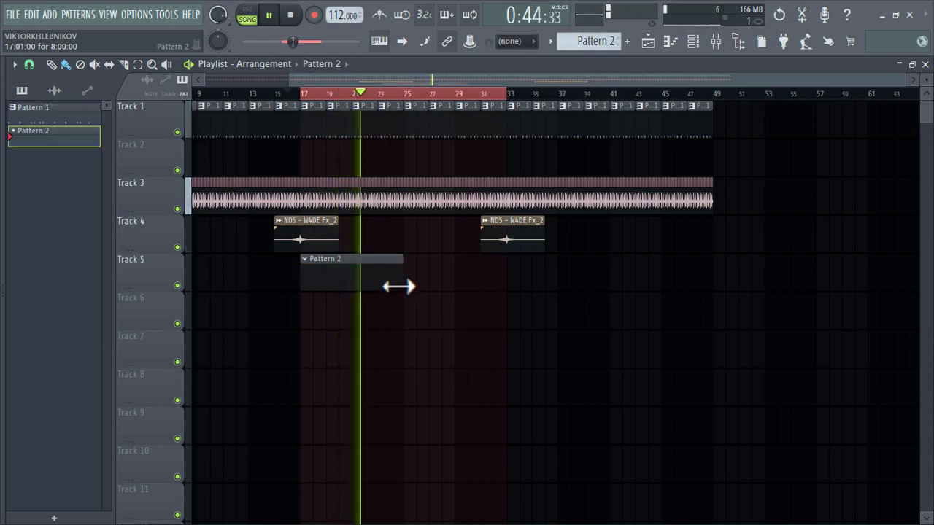
pyautogui.click(404, 284)
# - Add a Sytrus channel to the channel rack and load its Moon ray 3 preset
pyautogui.press('F6')
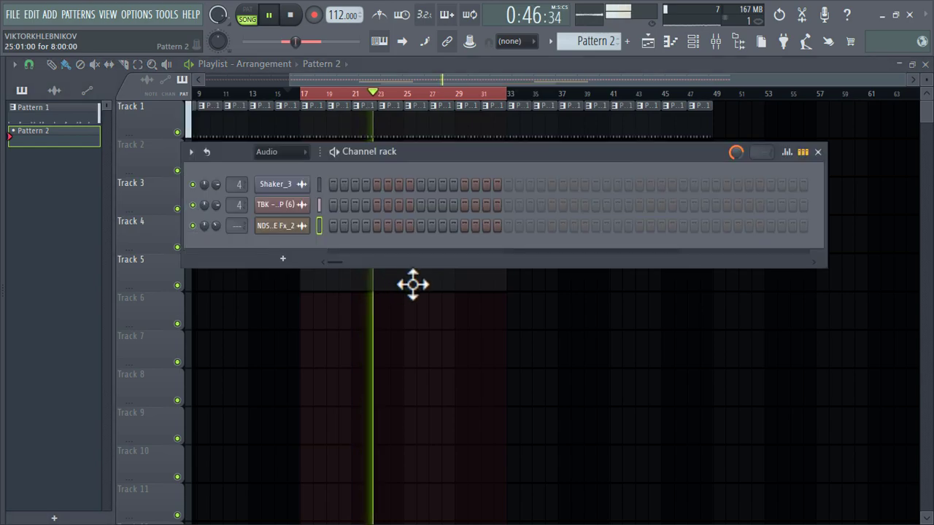
pyautogui.click(285, 263)
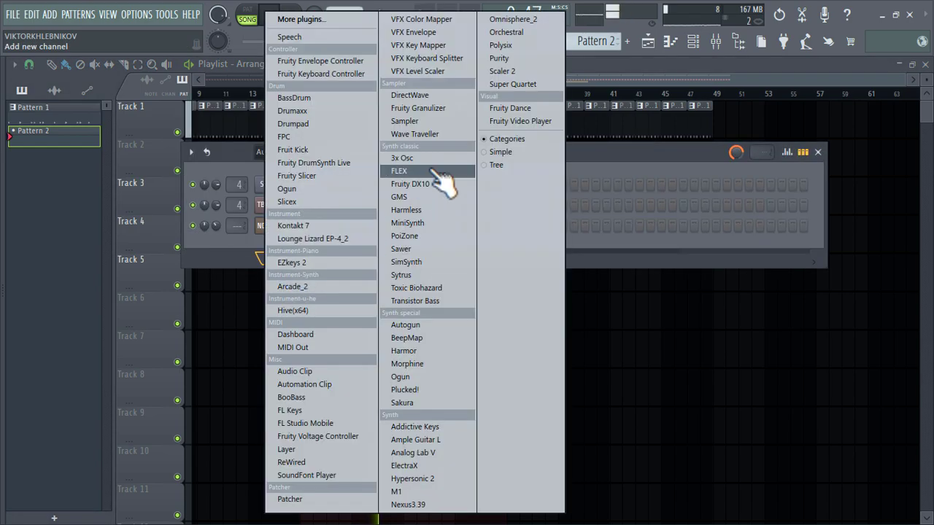
pyautogui.click(432, 276)
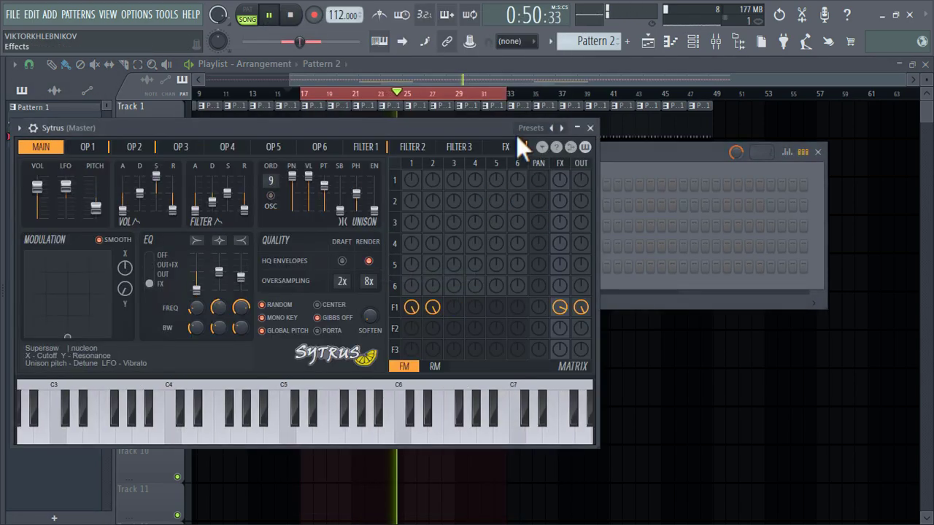
pyautogui.click(530, 129)
pyautogui.click(558, 230)
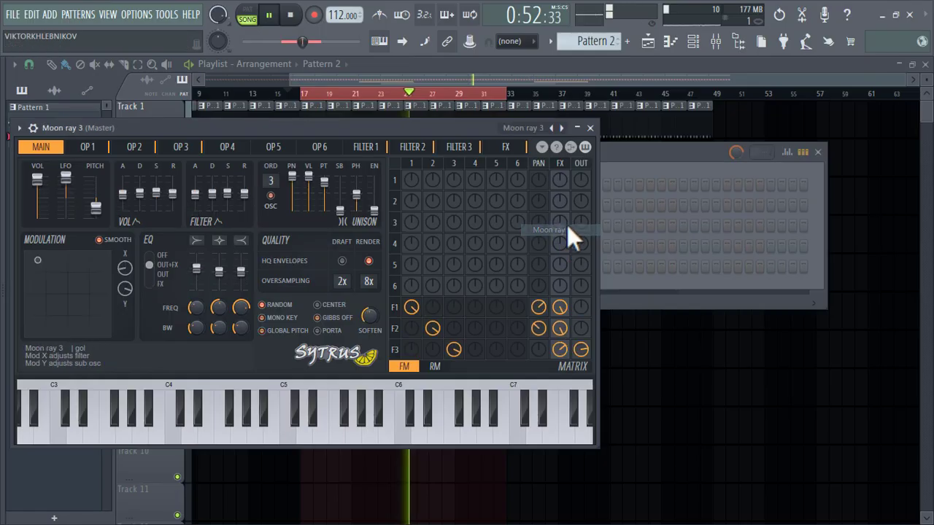
pyautogui.click(591, 129)
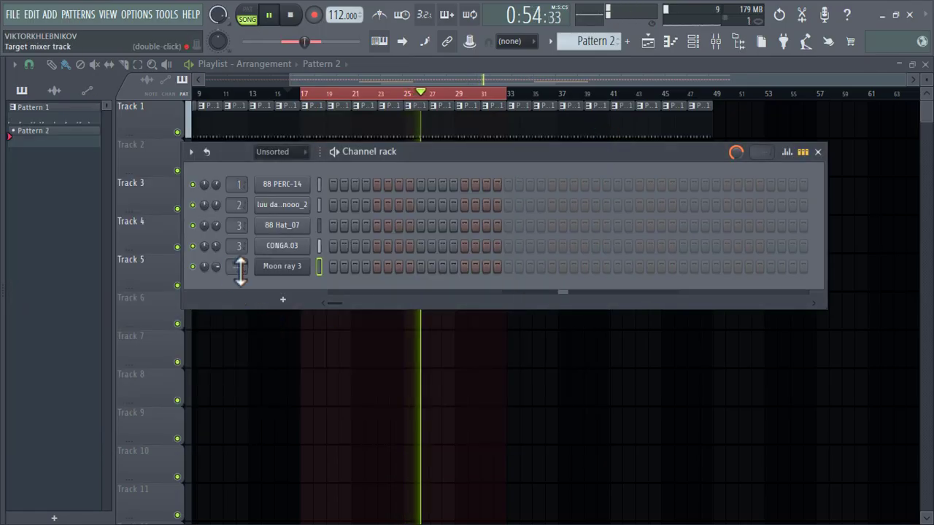
# - In Moon ray 3's piano roll, draw a half-bar chord of D5, A5, A#5 and D6 on the third beat of bar 1
pyautogui.rightClick(320, 264)
pyautogui.click(344, 268)
pyautogui.press('space')
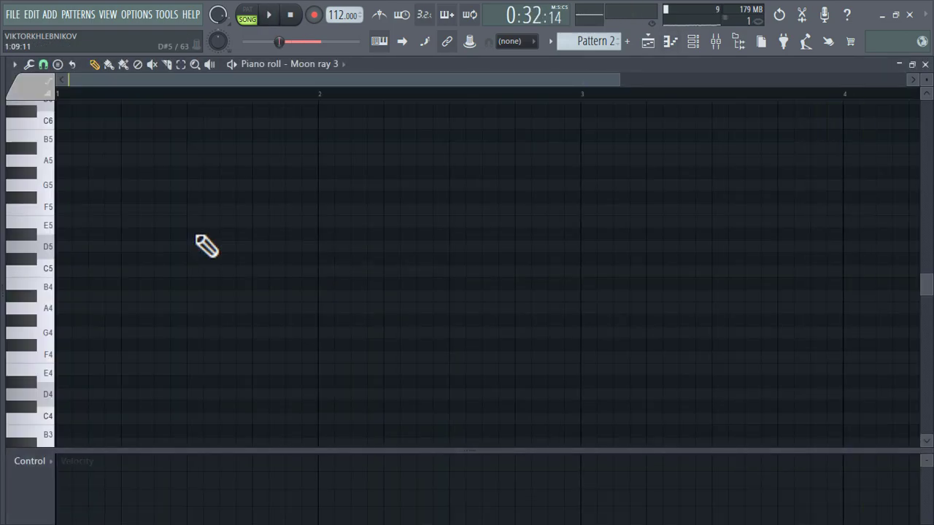
pyautogui.scroll(-3, 168, 287)
pyautogui.scroll(-3, 168, 287)
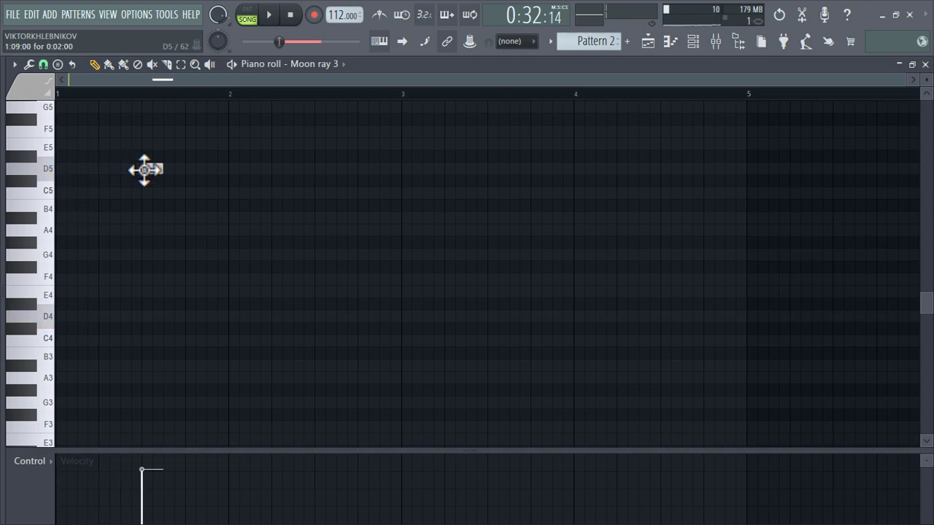
pyautogui.scroll(5, 232, 188)
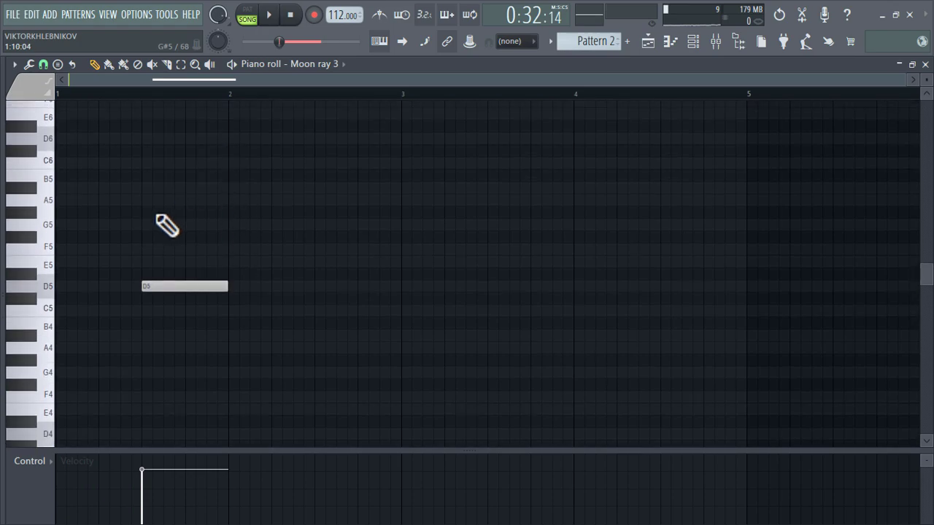
pyautogui.click(145, 202)
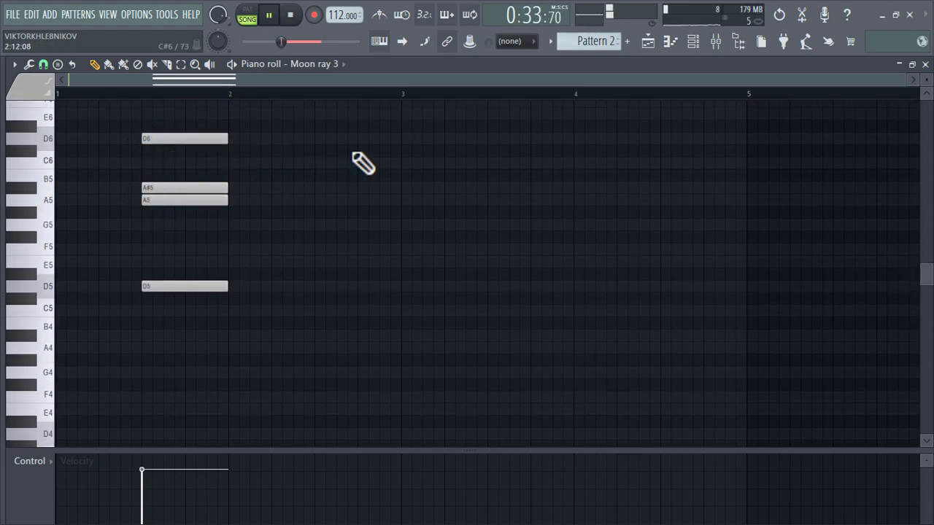
# - Draw a half-bar chord of D6, A5, D5 and F5 on the third beat of bar 2
pyautogui.click(323, 139)
pyautogui.click(323, 200)
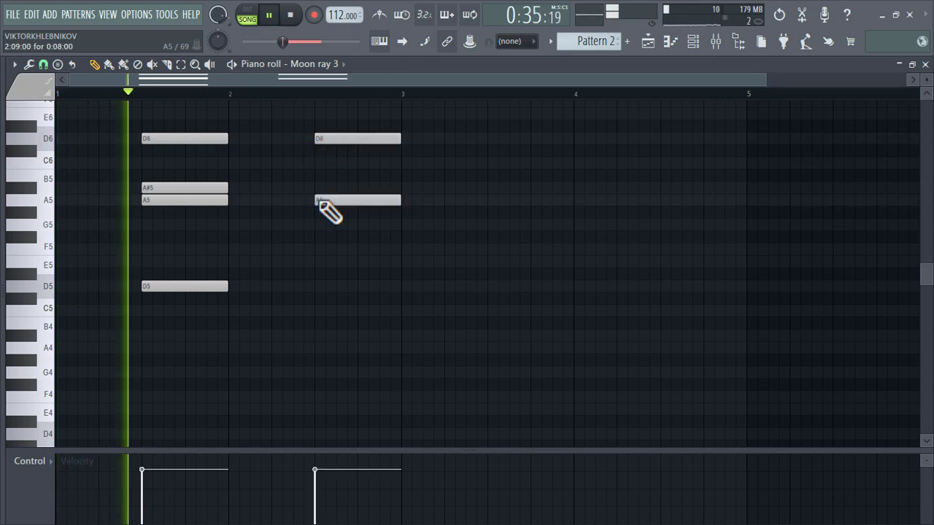
pyautogui.click(324, 286)
pyautogui.click(325, 249)
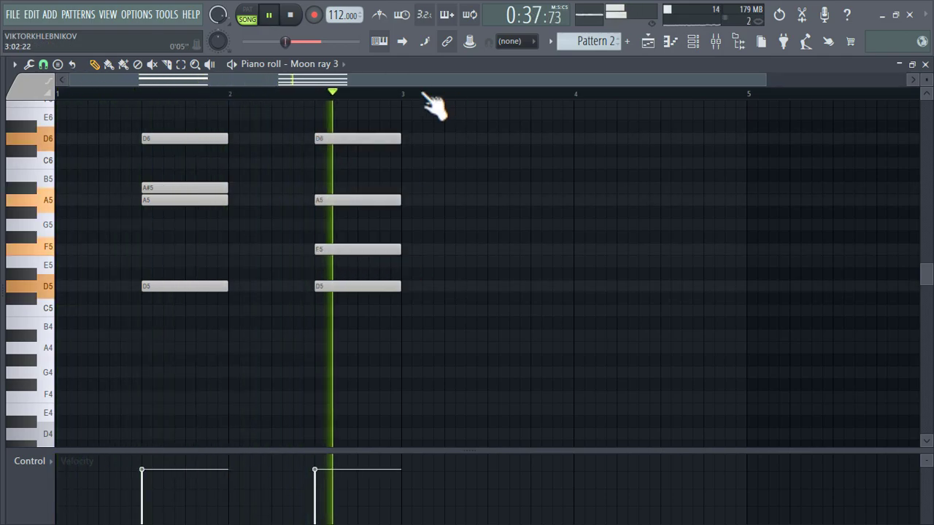
# - Duplicate the two-bar chord sequence until it fills bars 1 to 8 of Pattern 2, and deselect the notes
pyautogui.hotkey('ctrl', 'a')
pyautogui.hotkey('ctrl', 'b')
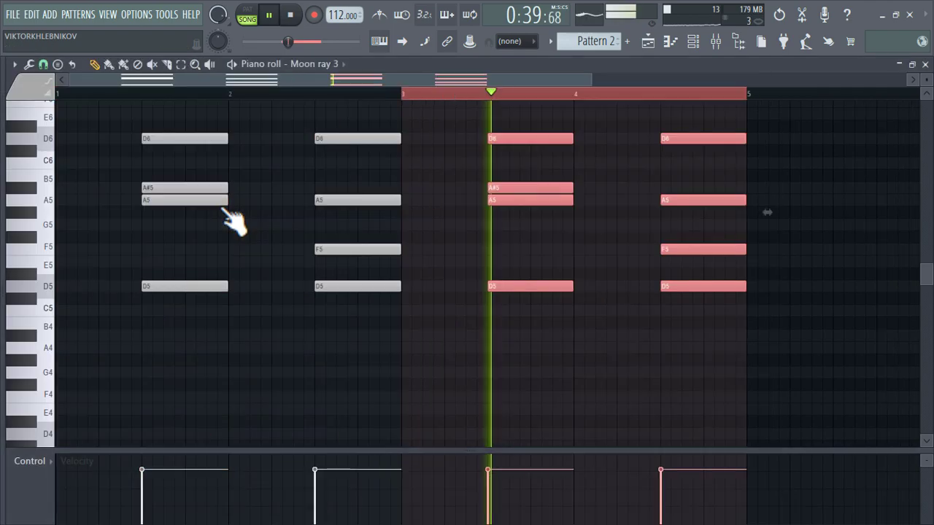
pyautogui.press('space')
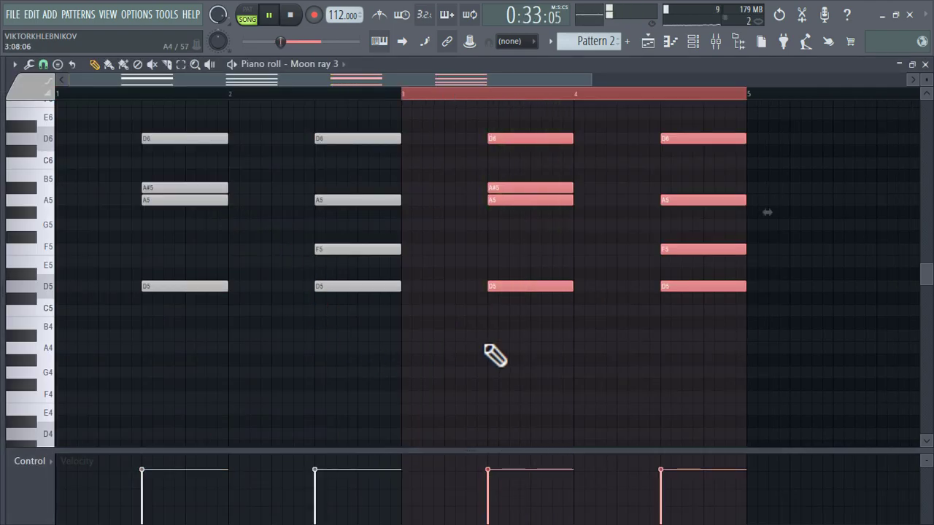
pyautogui.hotkey('ctrl', 'a')
pyautogui.hotkey('ctrl', 'b')
pyautogui.keyDown('ctrl'); pyautogui.scroll(-3, 153, 198); pyautogui.keyUp('ctrl')
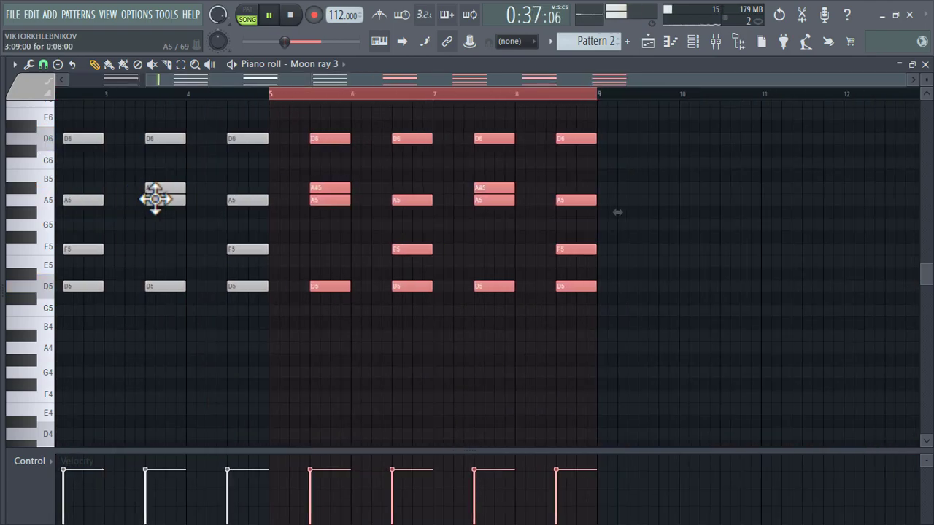
pyautogui.hotkey('ctrl', 'd')
# - Add a Purity channel to the channel rack and load its Flute Flight preset from the Arpeggiator category
pyautogui.click(693, 44)
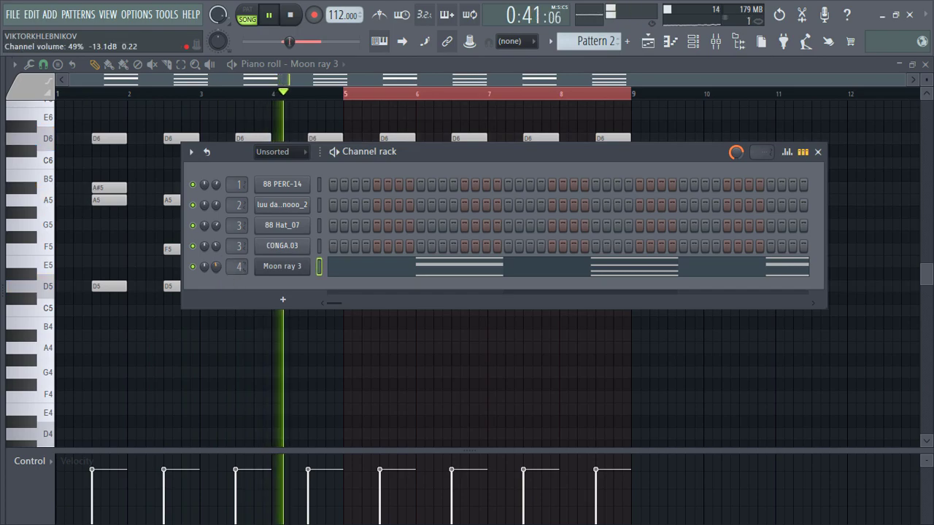
pyautogui.click(295, 301)
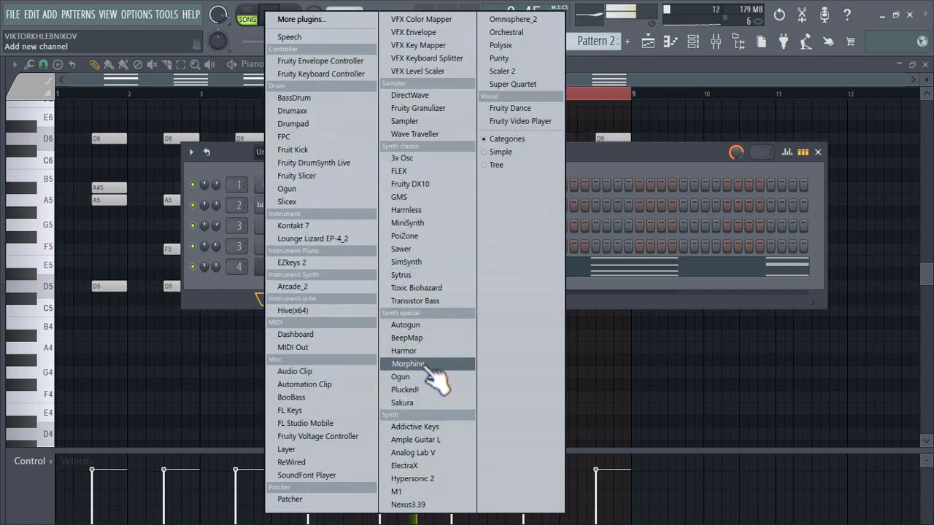
pyautogui.click(502, 58)
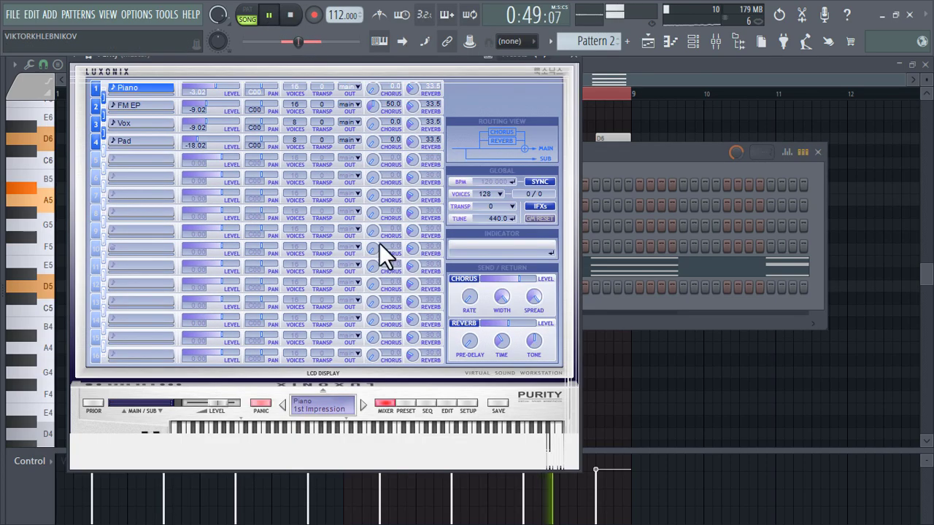
pyautogui.click(400, 411)
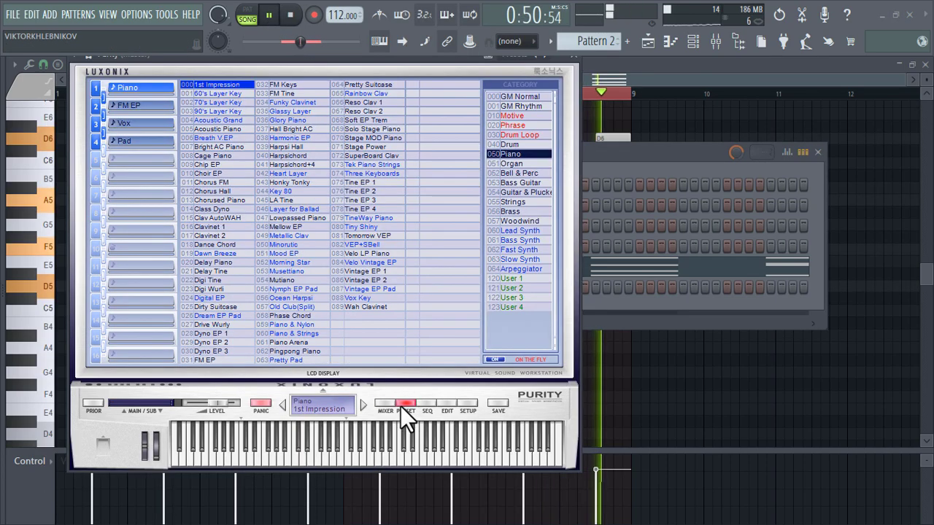
pyautogui.click(532, 270)
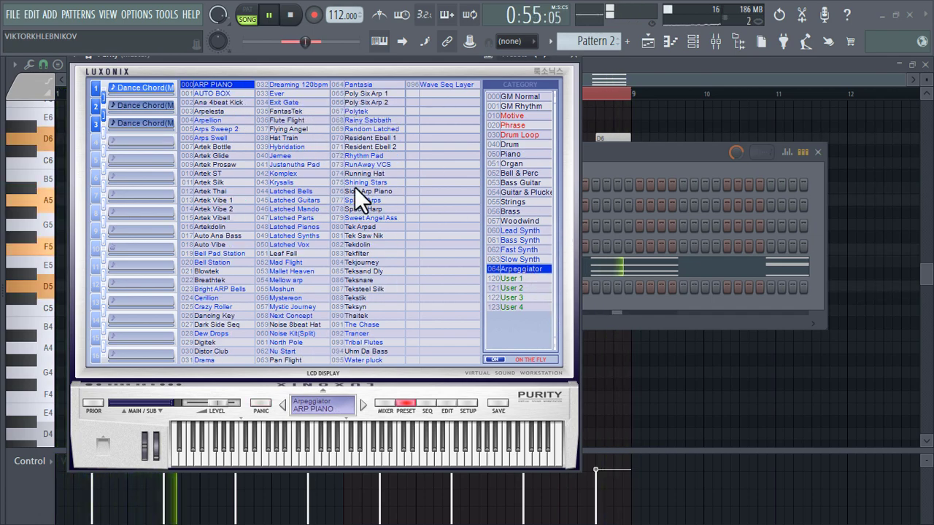
pyautogui.click(287, 120)
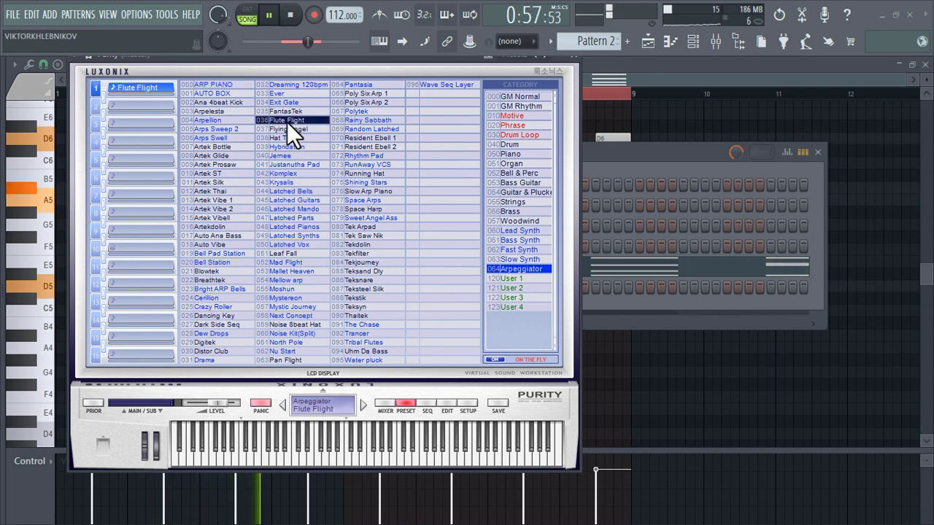
pyautogui.click(574, 56)
# - Copy Moon ray 3's chords into the Purity channel and route Purity to mixer track 5 at 33% channel volume
pyautogui.rightClick(299, 265)
pyautogui.click(460, 268)
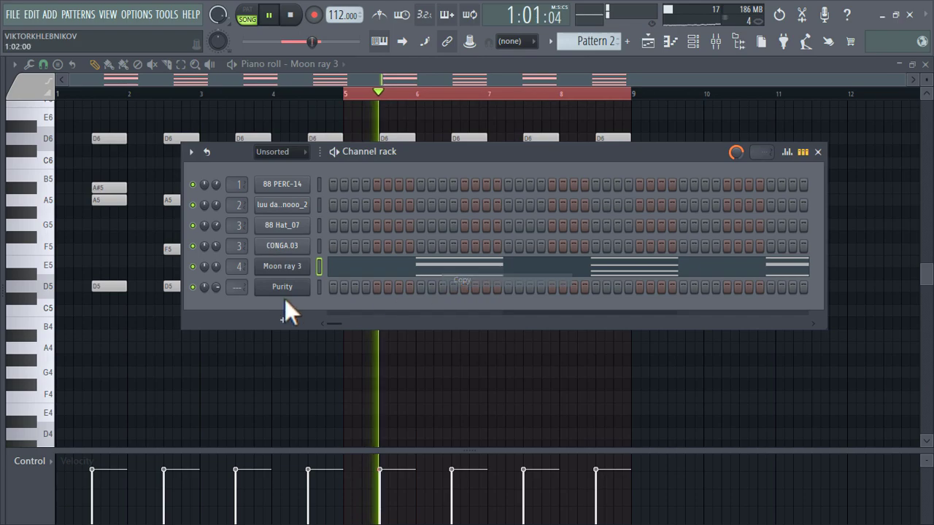
pyautogui.rightClick(301, 285)
pyautogui.click(470, 325)
pyautogui.moveTo(240, 288); pyautogui.dragTo(216, 310)
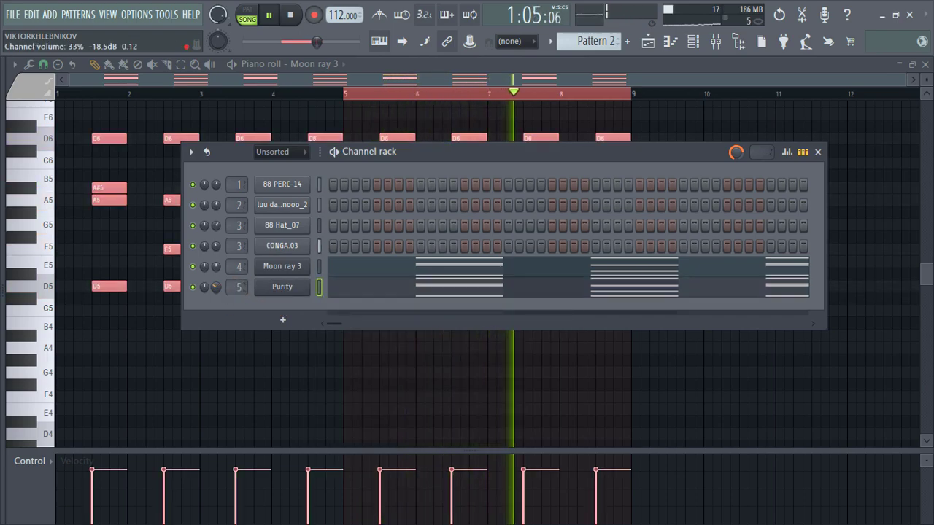
# - Clone the Purity channel and load the Tekbow preset from the Slow Synth category in the clone
pyautogui.rightClick(309, 285)
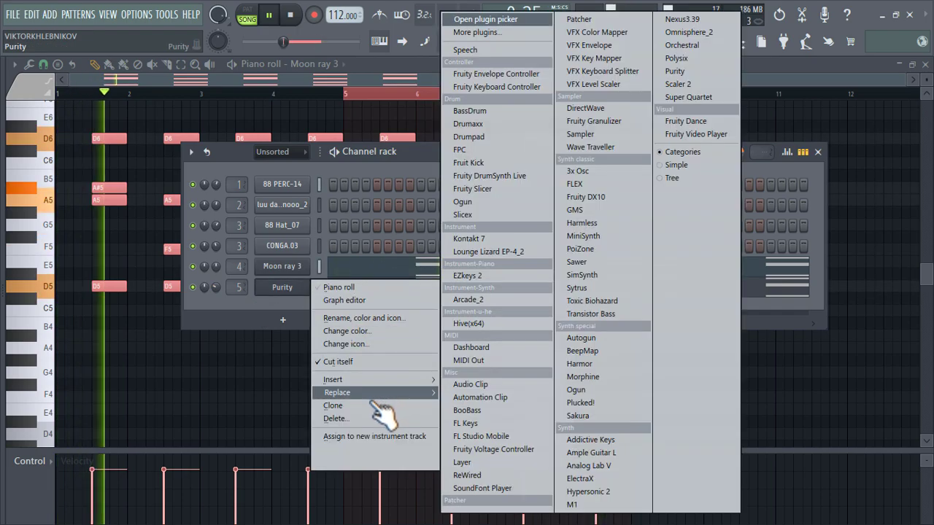
pyautogui.click(372, 406)
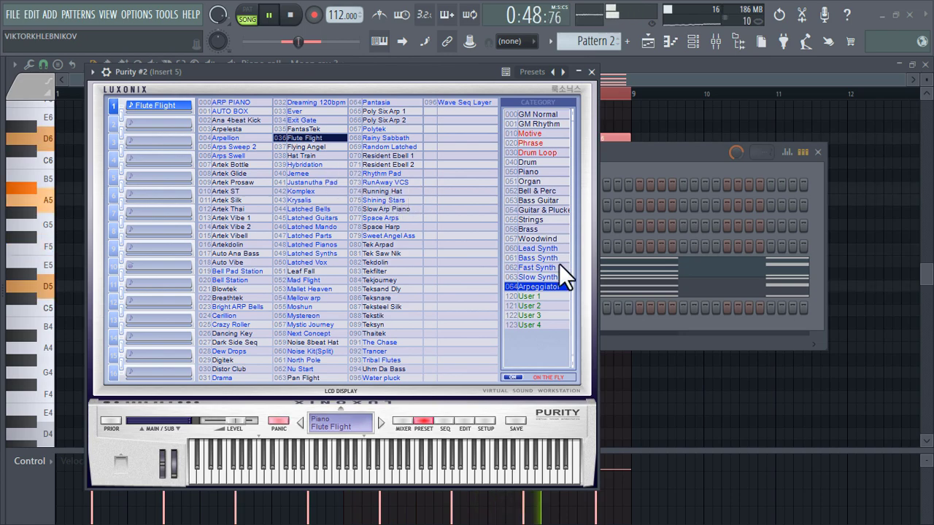
pyautogui.click(538, 277)
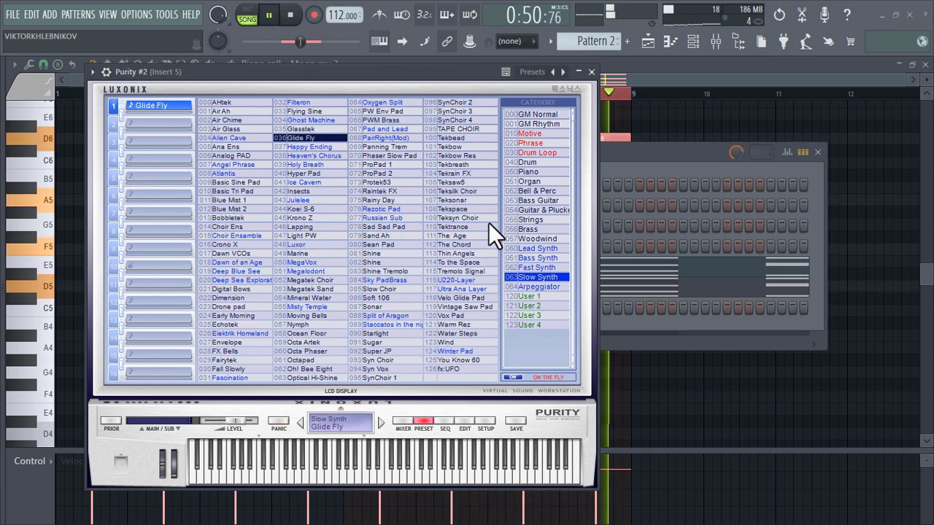
pyautogui.click(465, 147)
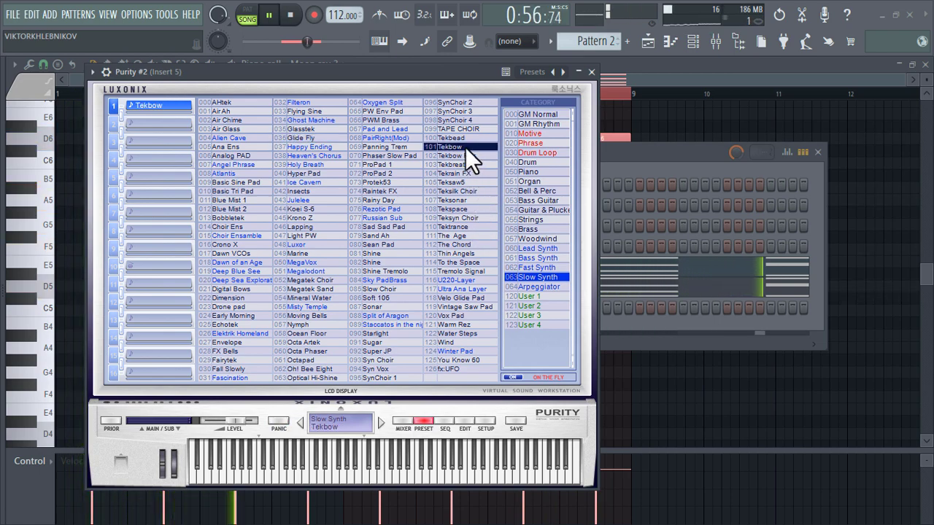
pyautogui.click(591, 72)
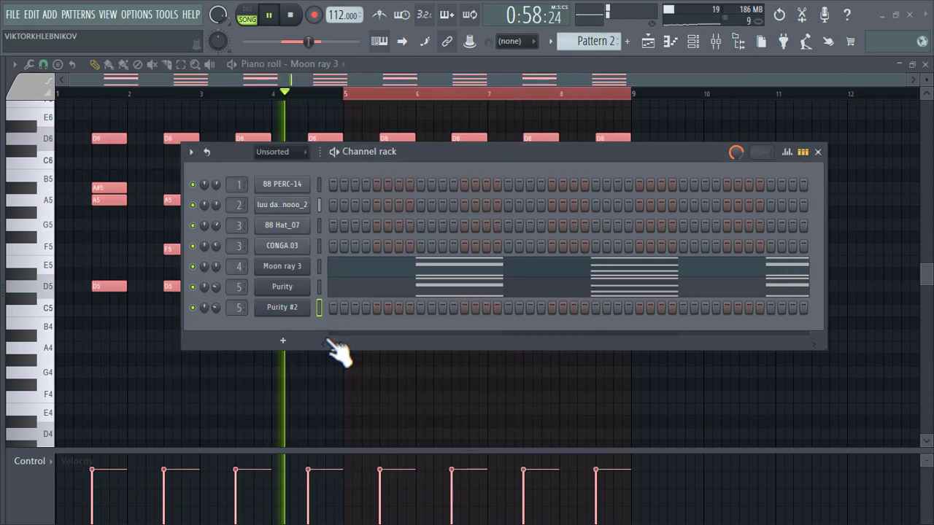
# - Paste the copied chords into Purity #2, route it to mixer track 6 and adjust the Insert 6 volume
pyautogui.rightClick(299, 305)
pyautogui.click(473, 332)
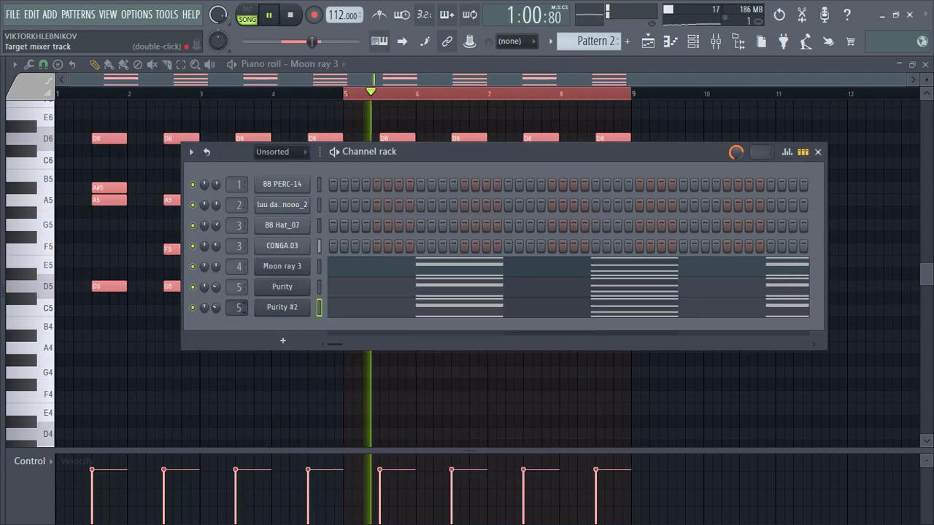
pyautogui.click(737, 42)
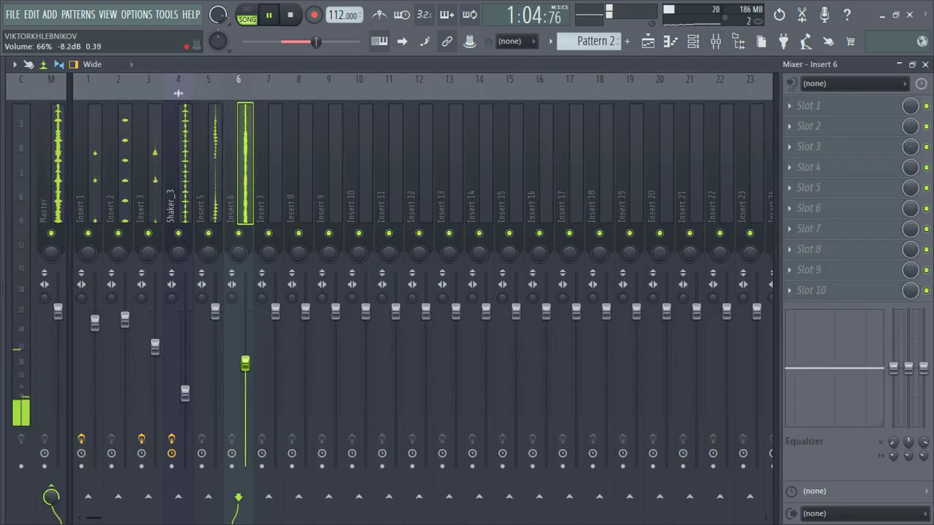
pyautogui.moveTo(257, 380); pyautogui.dragTo(256, 290)
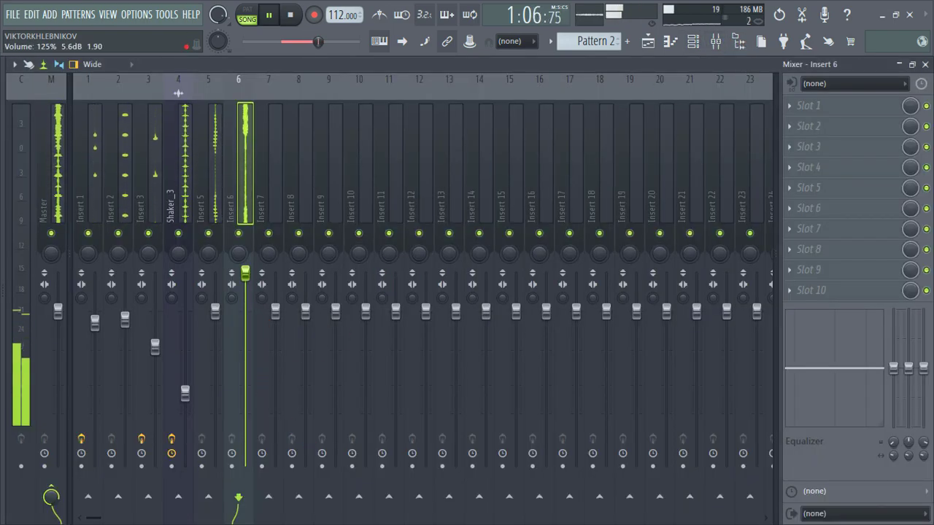
# - Route Moon ray 3 to mixer track 7 and lower the Insert 7 volume
pyautogui.click(695, 42)
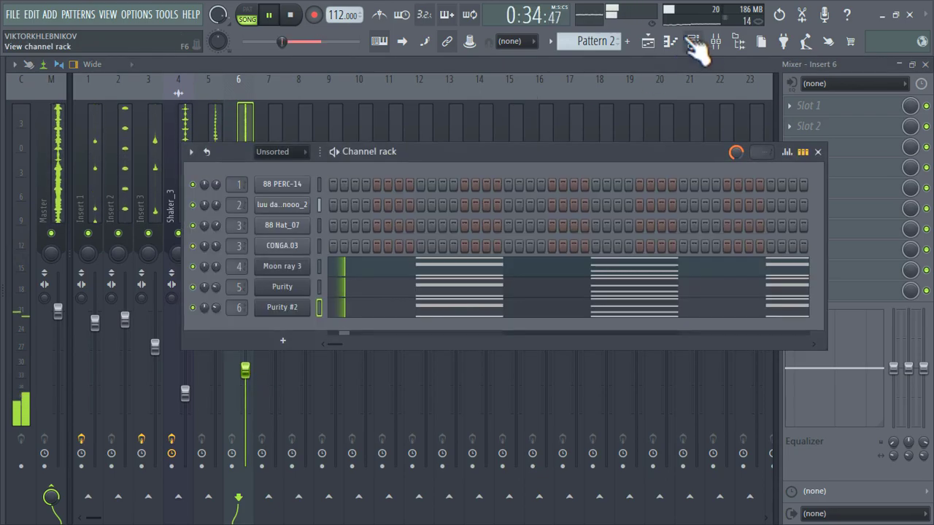
pyautogui.moveTo(243, 260); pyautogui.dragTo(245, 267)
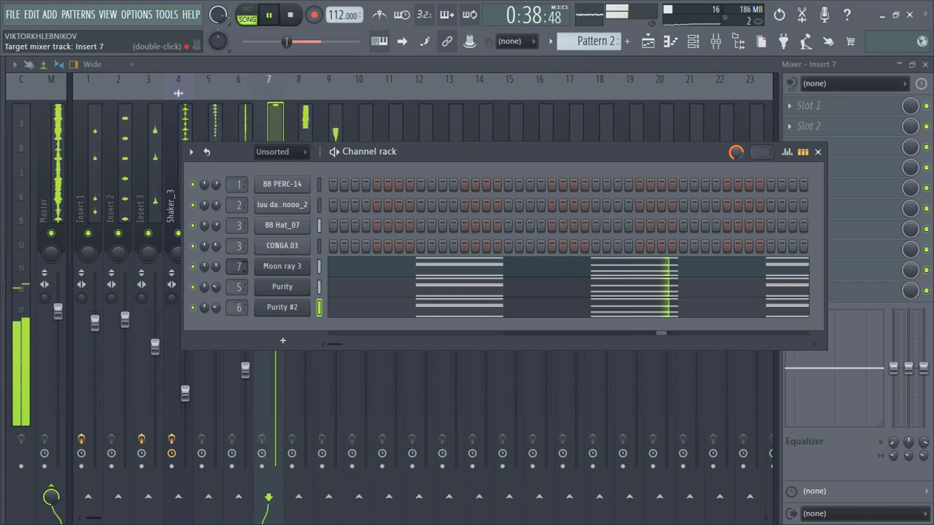
pyautogui.click(276, 104)
pyautogui.moveTo(271, 310); pyautogui.dragTo(275, 364)
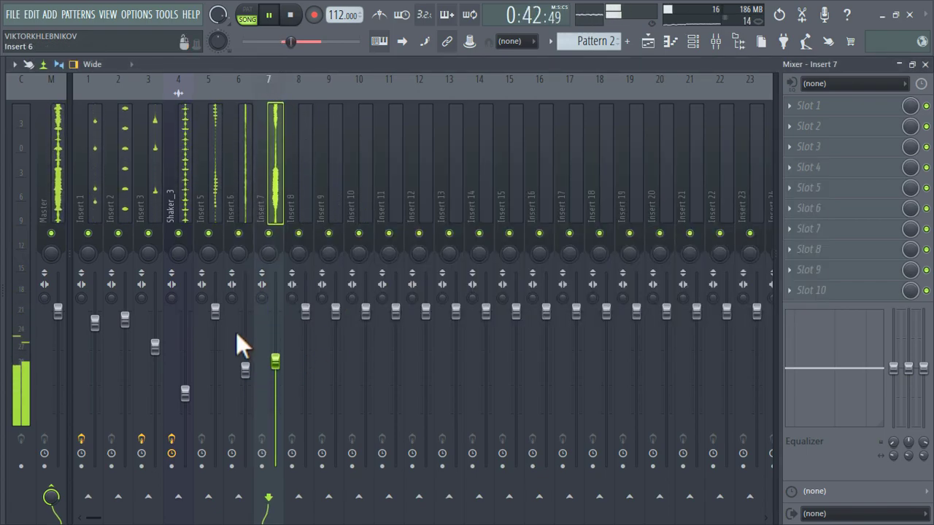
# - Lower the volumes of Inserts 5, 6 and 7, with Insert 5 panned 35% left and Insert 6 at 66% stereo separation
pyautogui.moveTo(215, 312); pyautogui.dragTo(215, 334)
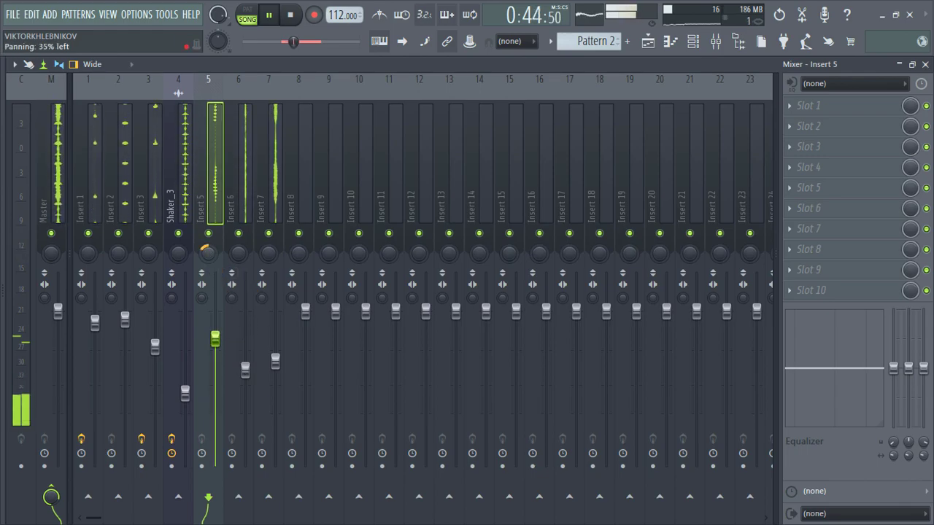
pyautogui.moveTo(245, 369); pyautogui.dragTo(245, 377)
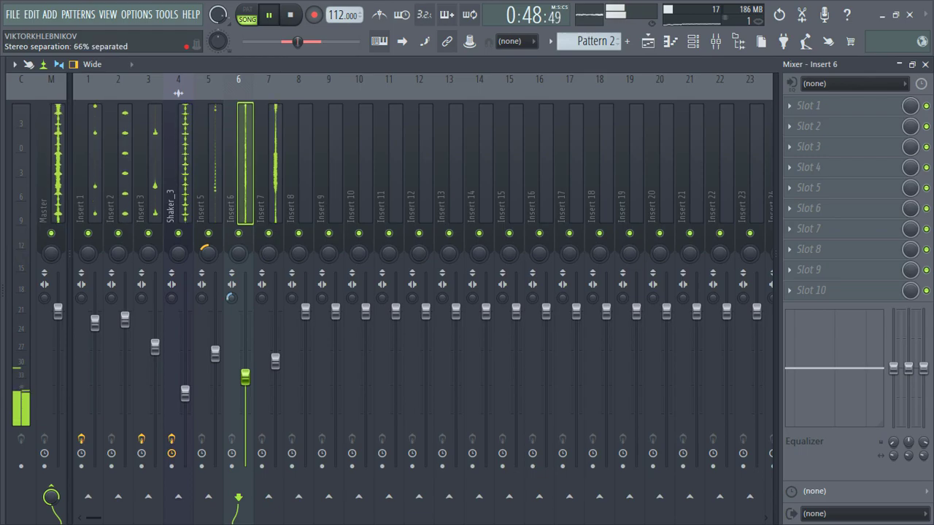
pyautogui.moveTo(275, 360); pyautogui.dragTo(275, 380)
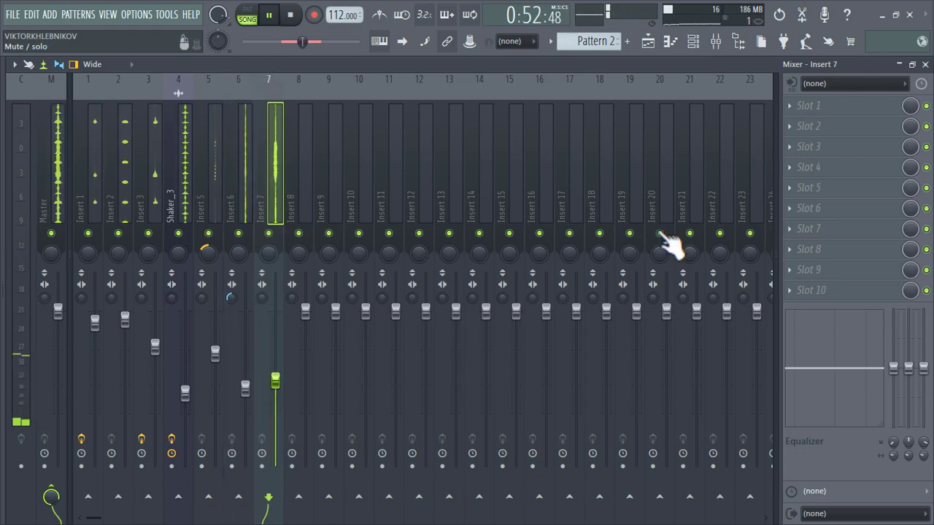
# - Add Fruity Parametric EQ 2 to Insert 7 and roll off its lows with band 1 at about 115 Hz and -18 dB
pyautogui.click(847, 110)
pyautogui.click(537, 313)
pyautogui.moveTo(83, 271); pyautogui.dragTo(112, 326)
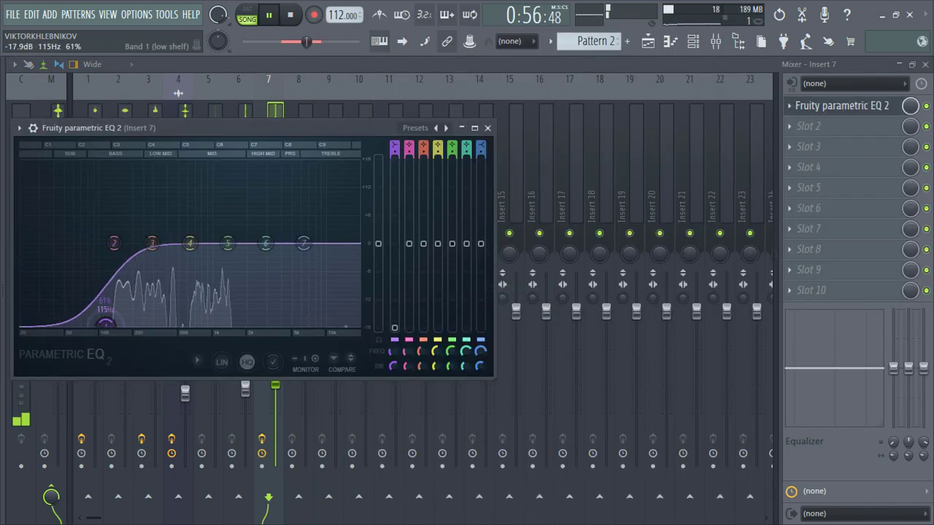
pyautogui.click(275, 106)
pyautogui.click(248, 128)
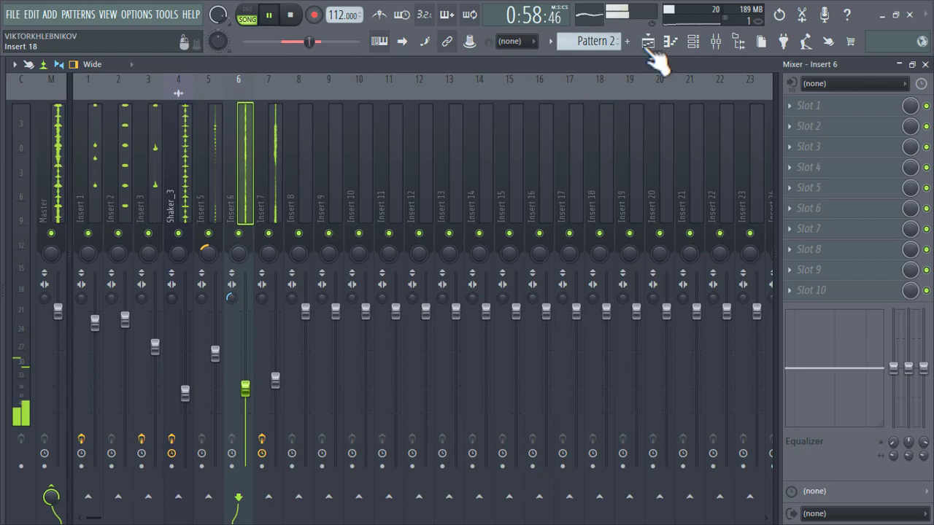
# - Create Pattern 3, place one clip of it on Track 6 at bar 25 and set the playlist loop to bars 25 to 33
pyautogui.click(651, 42)
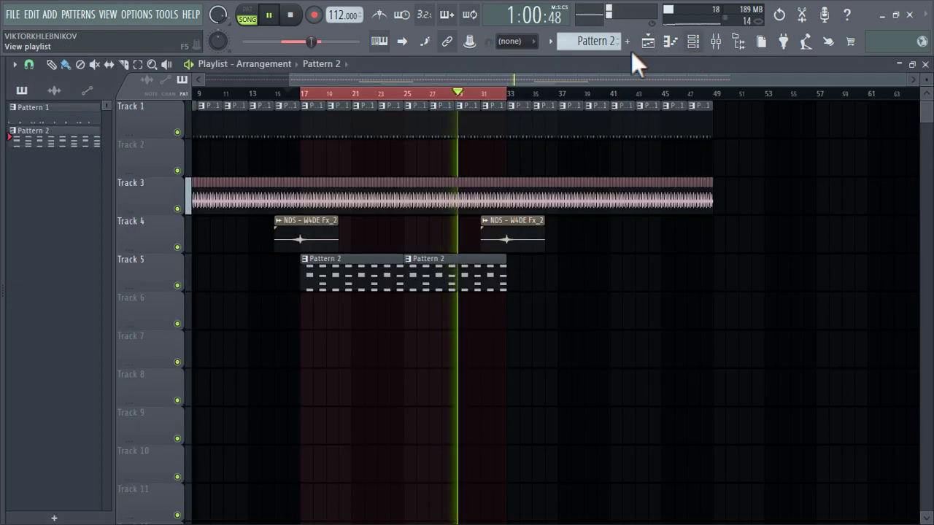
pyautogui.scroll(-1, 617, 41)
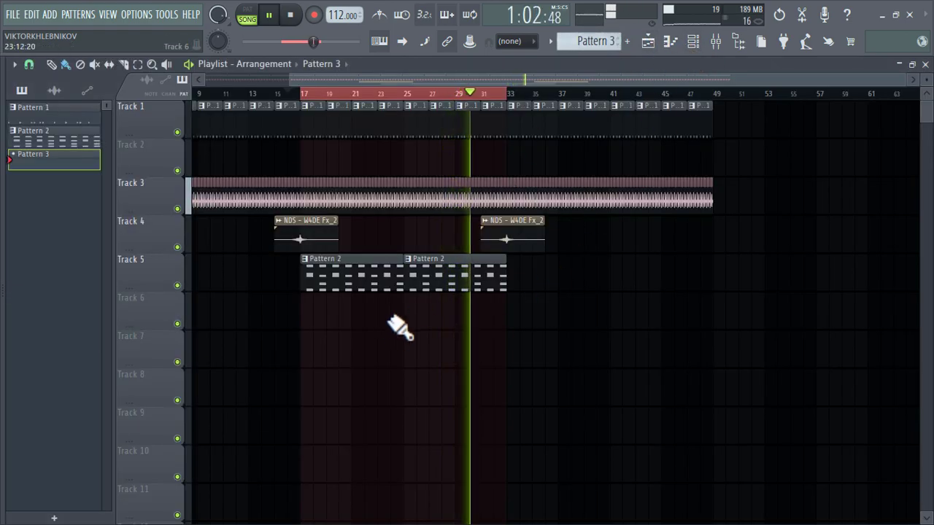
pyautogui.moveTo(417, 318); pyautogui.dragTo(498, 329)
pyautogui.rightClick(436, 328)
pyautogui.moveTo(321, 100); pyautogui.dragTo(405, 102)
# - Clone the Purity #2 channel while Pattern 3 is selected
pyautogui.doubleClick(412, 318)
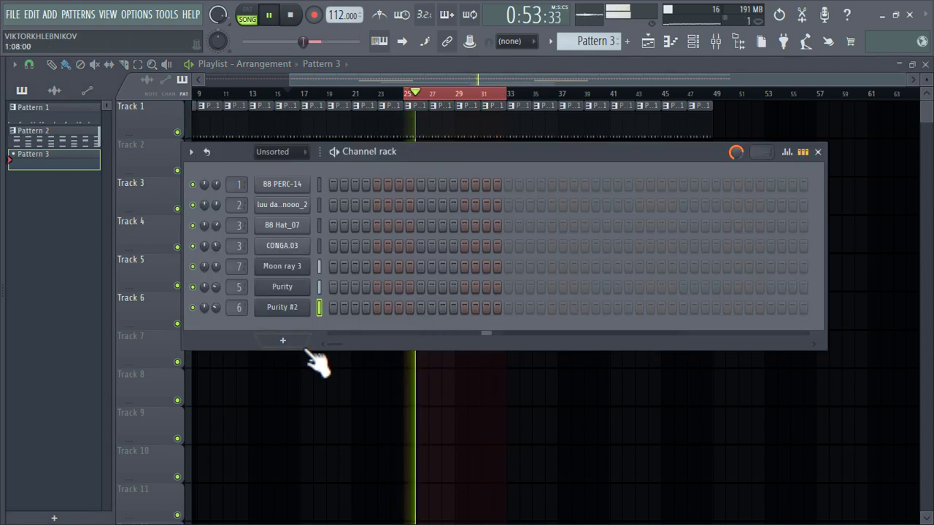
pyautogui.rightClick(291, 310)
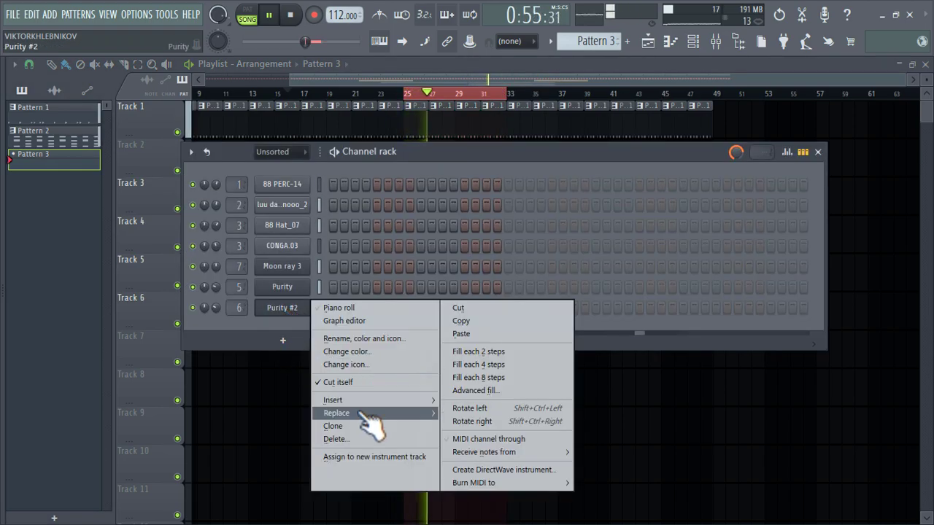
pyautogui.click(342, 426)
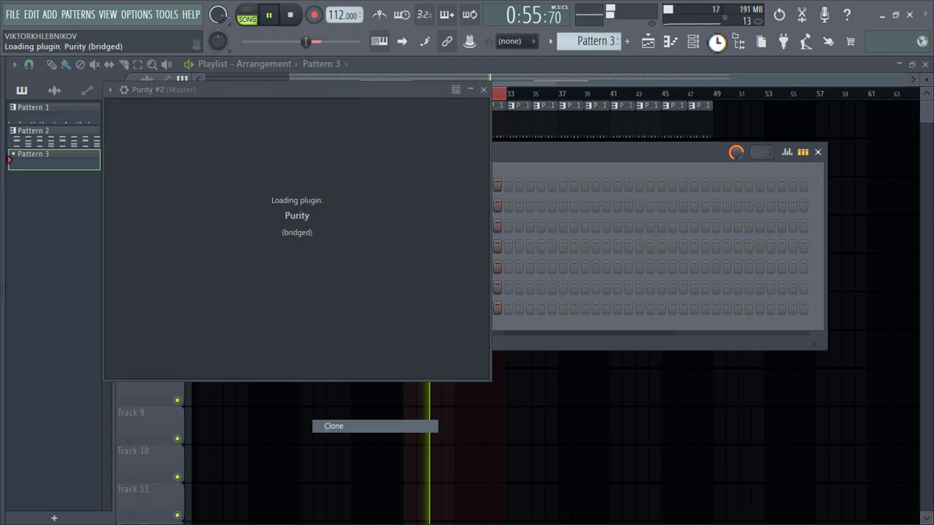
# - Solo Inserts 7 and 6 together in the mixer to hear them apart from the other tracks
pyautogui.press('F9')
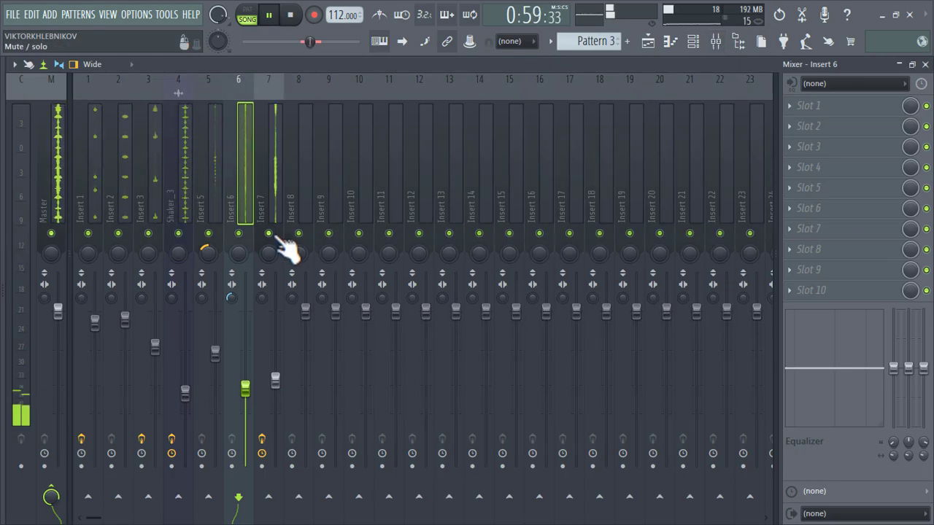
pyautogui.click(278, 189)
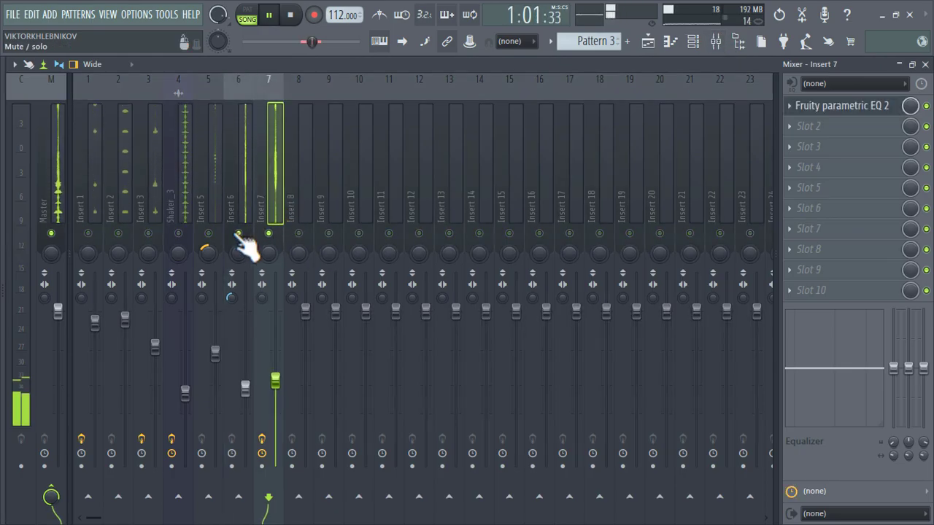
pyautogui.click(243, 191)
# - Add Fruity Parametric EQ 2 to Insert 6 with band 1 cutting lows at about 409 Hz and -18 dB, and unsolo the tracks
pyautogui.click(853, 147)
pyautogui.click(598, 267)
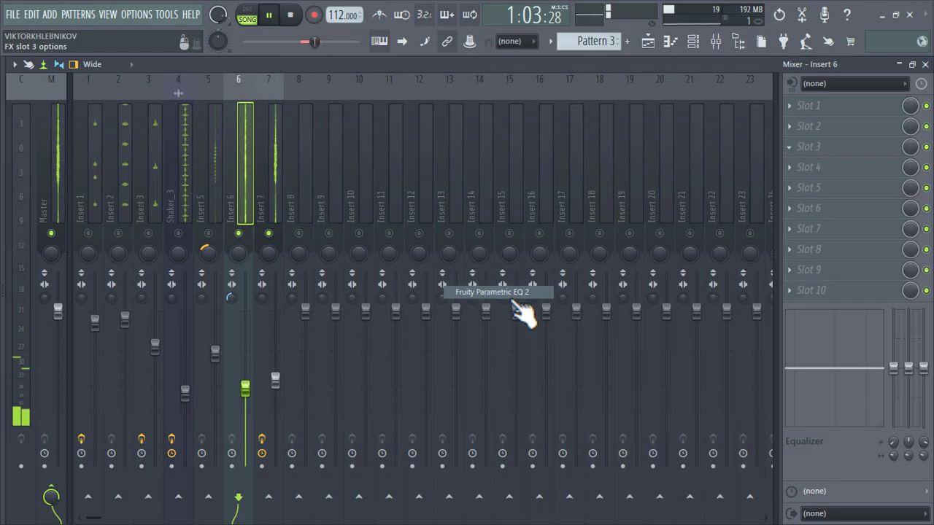
pyautogui.moveTo(77, 243); pyautogui.dragTo(168, 314)
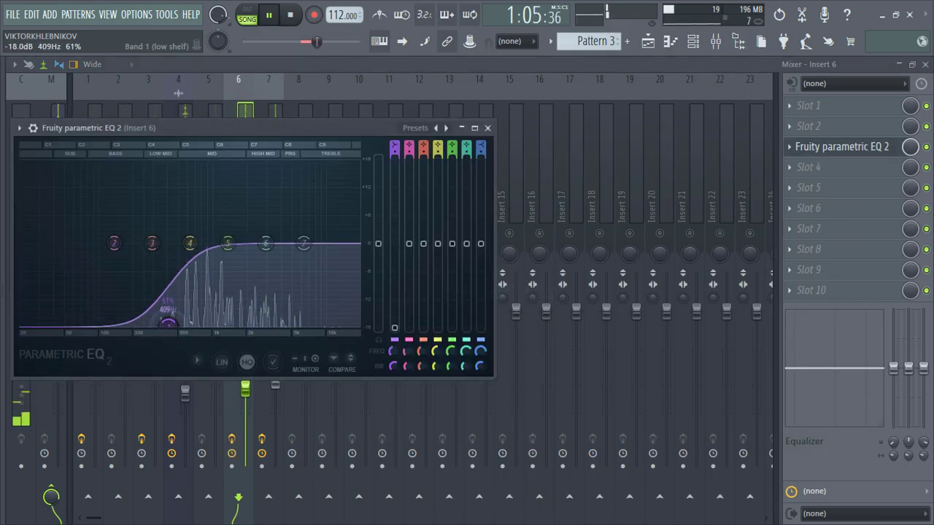
pyautogui.click(236, 96)
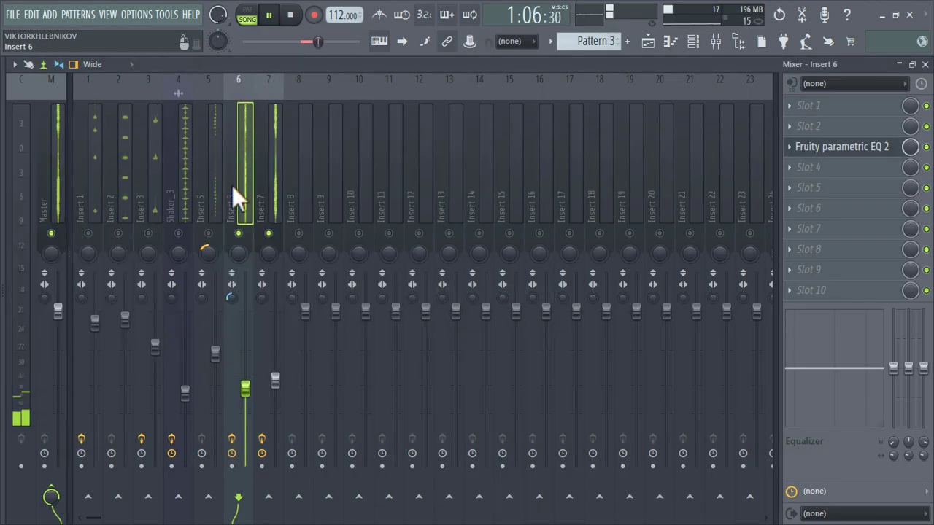
pyautogui.rightClick(239, 235)
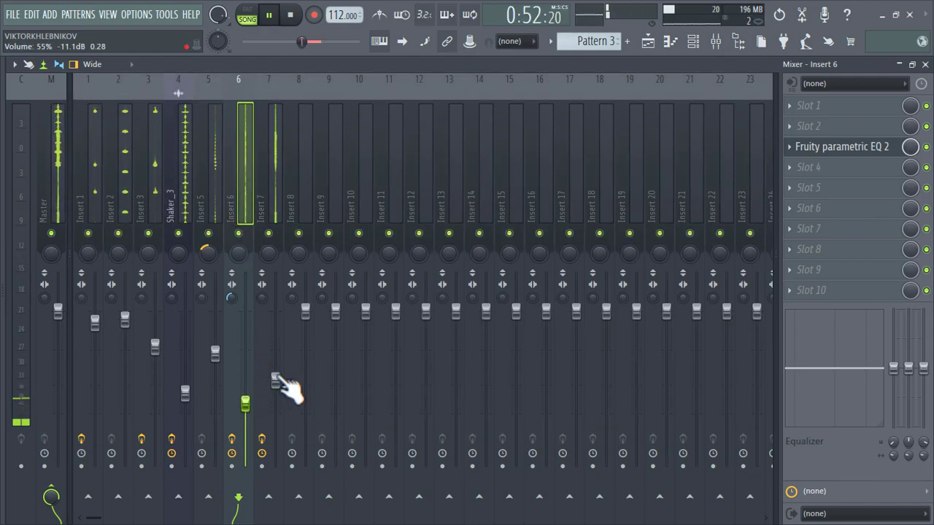
# - Lower the Insert 7 volume slightly and set the Insert 6 stereo separation to 48% separated
pyautogui.click(276, 380)
pyautogui.click(231, 298)
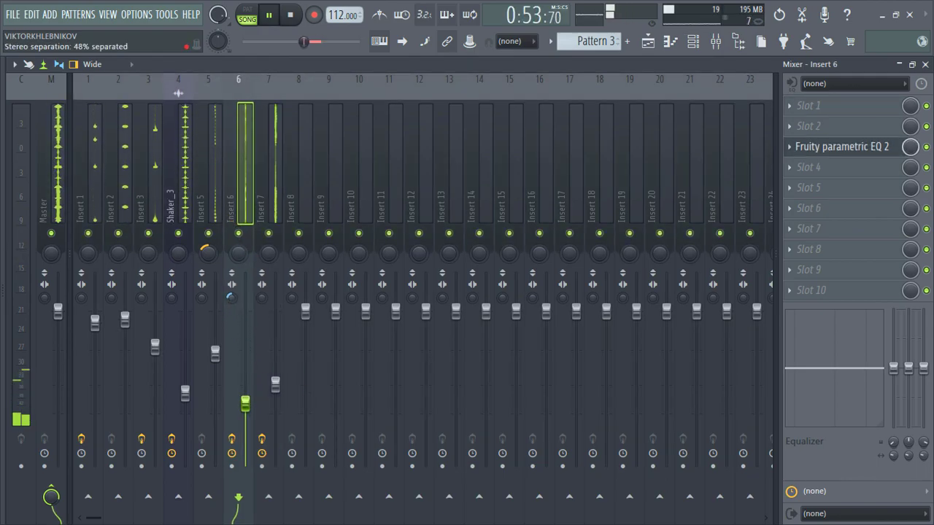
# - Route the Purity #3 channel to mixer Insert 8
pyautogui.click(695, 42)
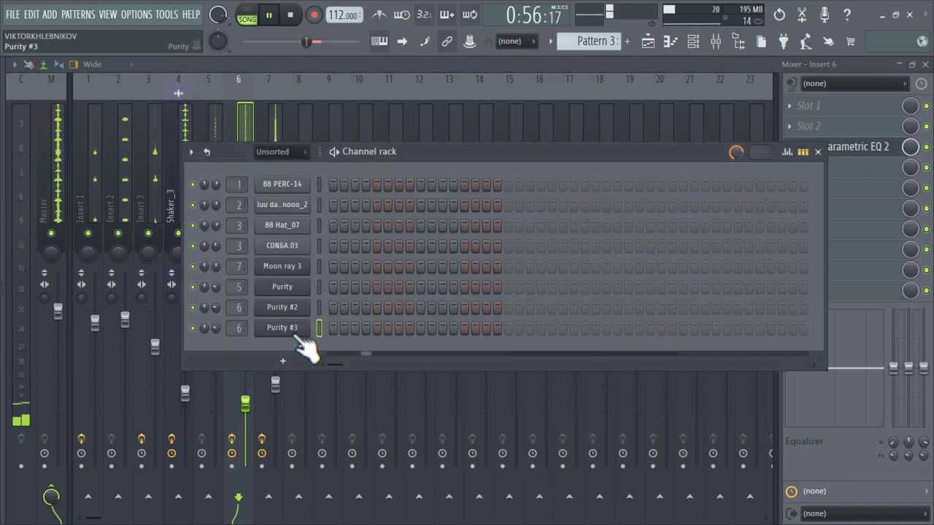
pyautogui.moveTo(246, 333); pyautogui.dragTo(244, 328)
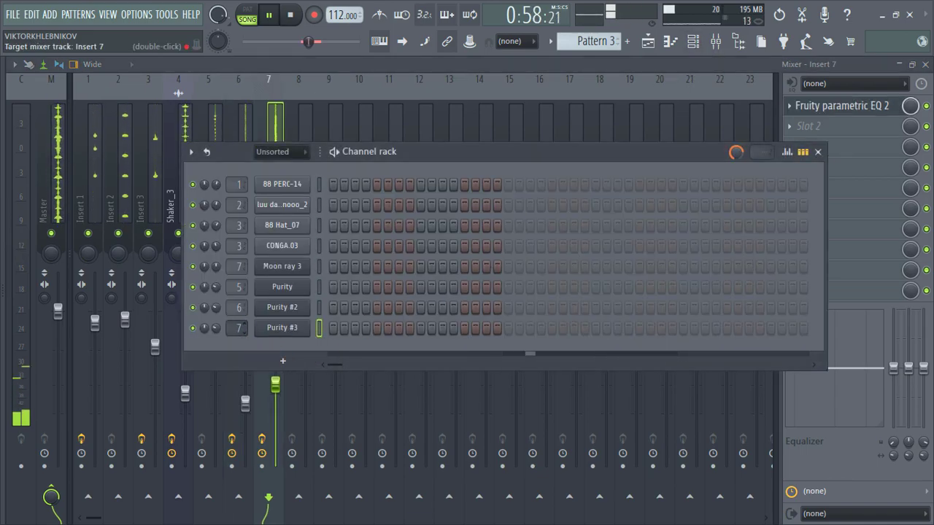
pyautogui.scroll(1, 245, 327)
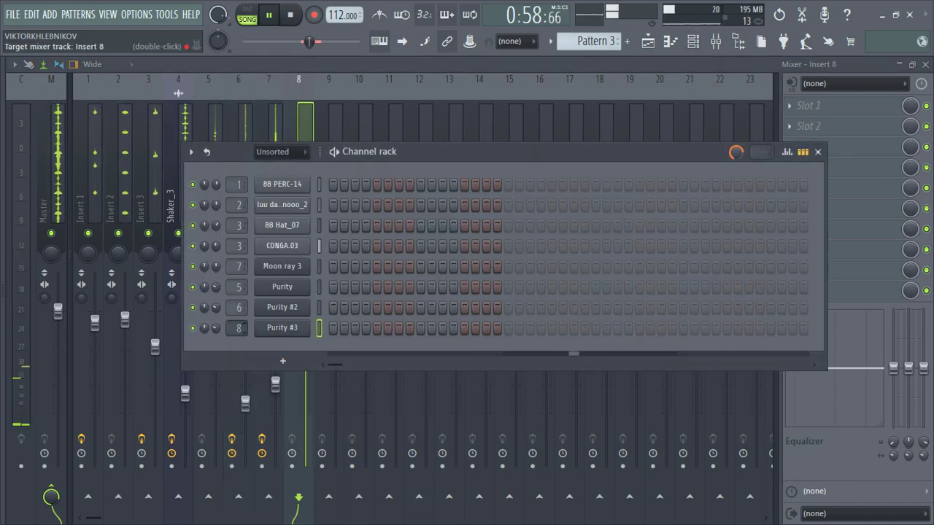
# - Load the Synth Flute preset from the Lead Synth category in Purity #3 and close the plugin
pyautogui.click(297, 330)
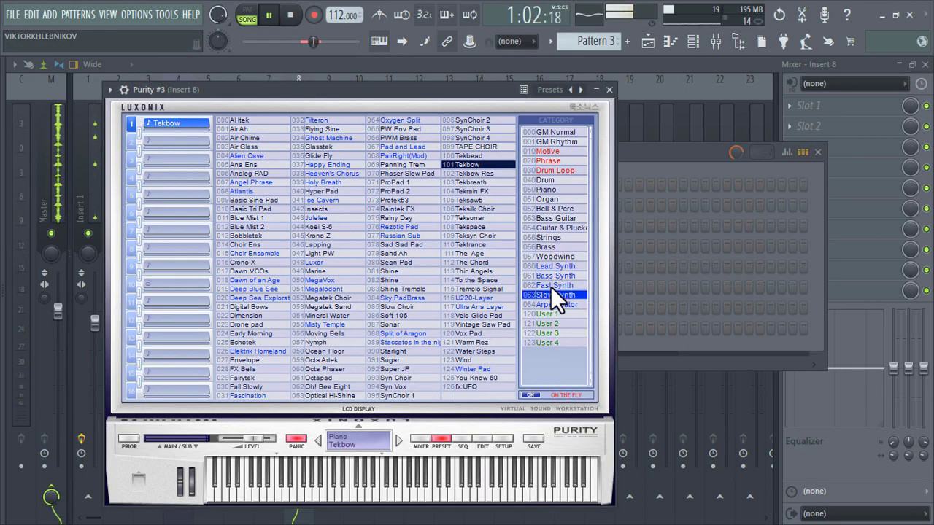
pyautogui.click(553, 267)
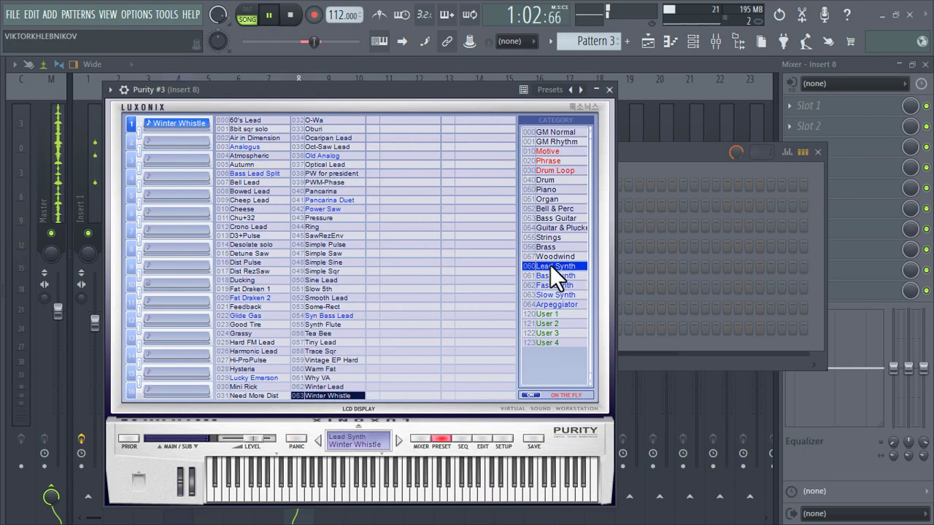
pyautogui.click(330, 325)
pyautogui.click(610, 90)
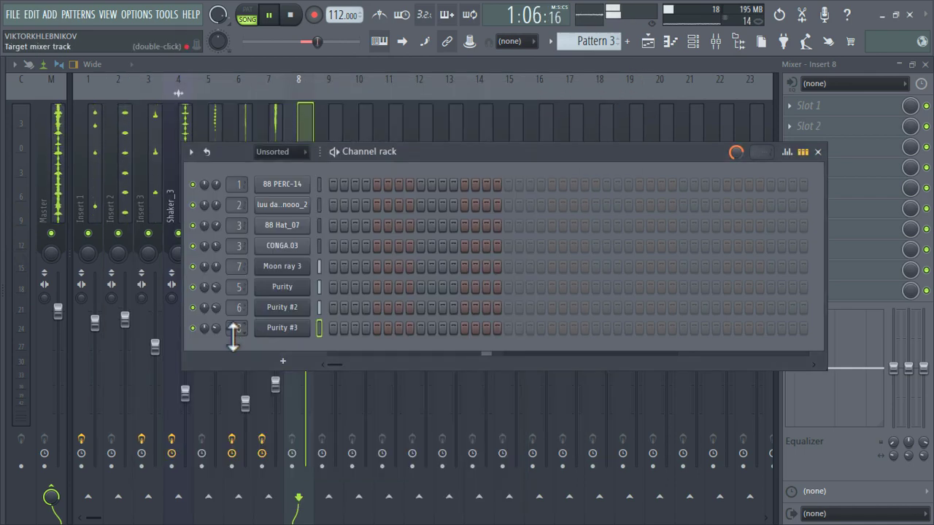
# - Open the piano roll of Purity #3 and draw an 8-step D5 note at the start of bar 1
pyautogui.rightClick(292, 330)
pyautogui.click(321, 328)
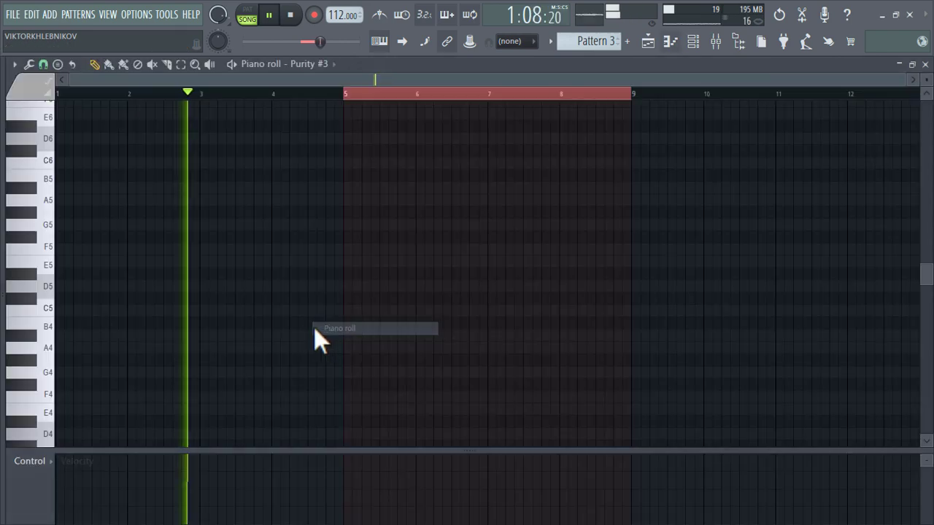
pyautogui.scroll(5, 60, 298)
pyautogui.click(41, 290)
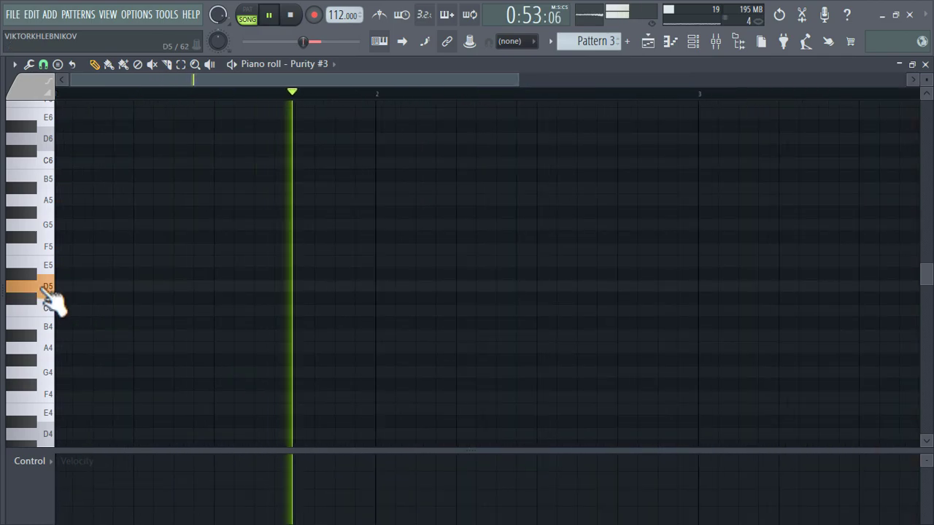
pyautogui.scroll(2, 56, 294)
pyautogui.click(50, 293)
pyautogui.moveTo(91, 287); pyautogui.dragTo(56, 287)
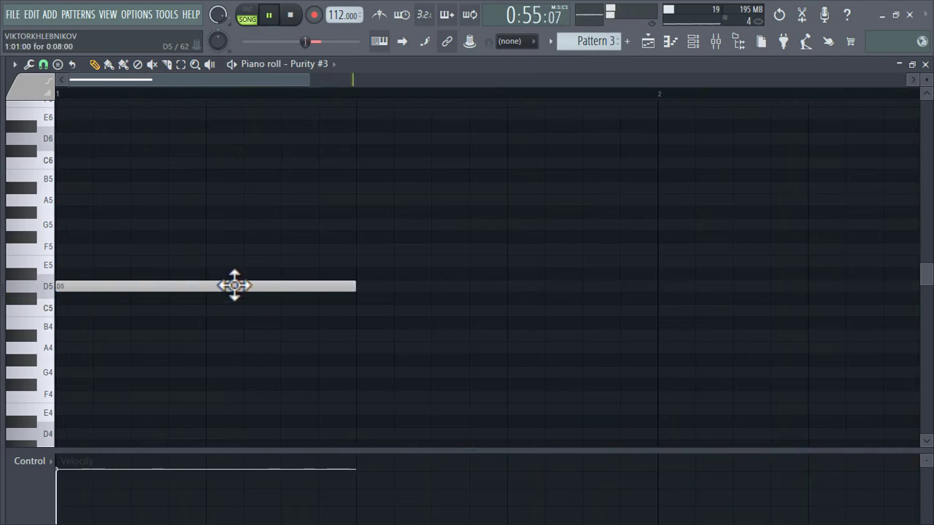
# - Move the note to F5 at step 13 of bar 1 and shorten it to 3 steps
pyautogui.scroll(-2, 271, 343)
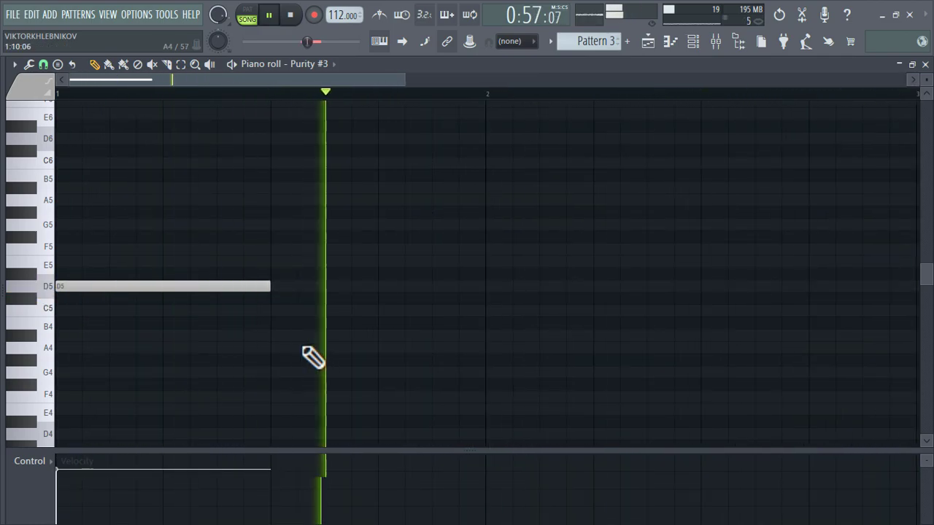
pyautogui.scroll(-2, 285, 356)
pyautogui.moveTo(141, 288); pyautogui.dragTo(365, 249)
pyautogui.moveTo(423, 253); pyautogui.dragTo(340, 252)
# - Add an 8-step E5 directly after the F5, followed by a D5 that runs to the start of bar 4
pyautogui.click(354, 262)
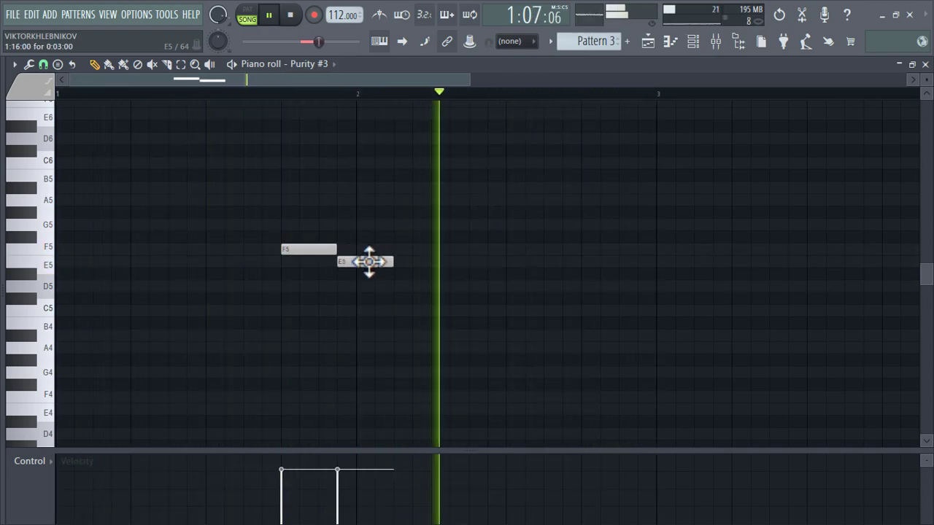
pyautogui.moveTo(394, 261); pyautogui.dragTo(488, 264)
pyautogui.click(490, 286)
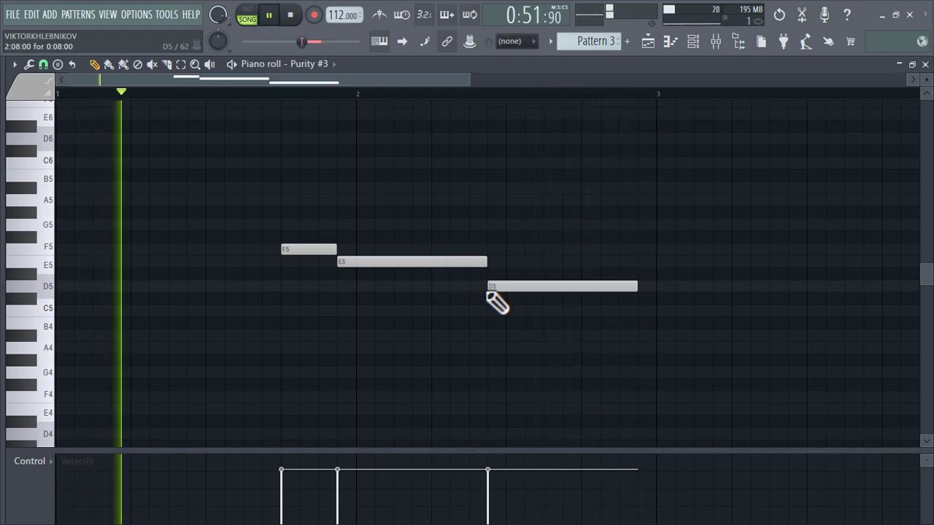
pyautogui.scroll(-2, 580, 299)
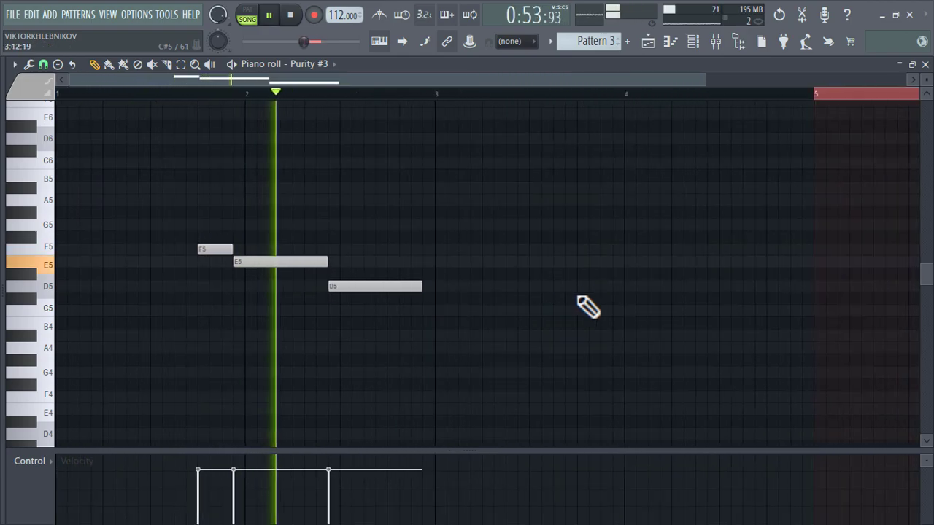
pyautogui.scroll(-1, 387, 343)
pyautogui.moveTo(354, 286); pyautogui.dragTo(518, 309)
# - Replace the short Pattern 3 clips on Track 6 with one clip spanning bars 25 to 33
pyautogui.click(647, 41)
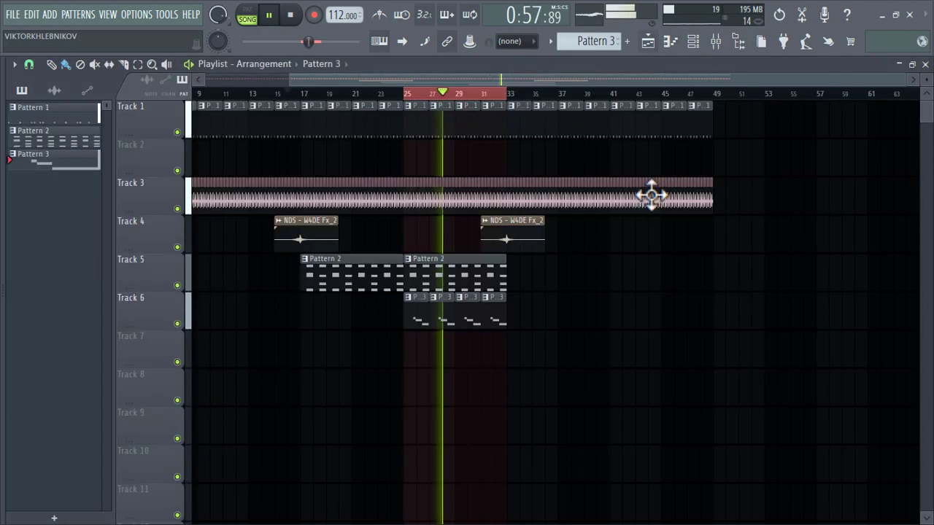
pyautogui.rightClick(494, 321)
pyautogui.moveTo(453, 316); pyautogui.dragTo(504, 329)
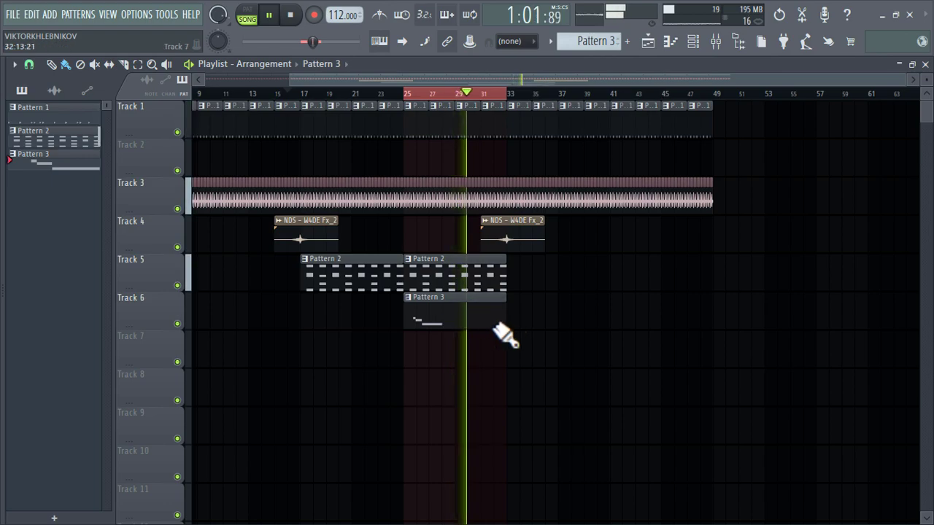
# - Open the notes of Pattern 3 and randomize their velocity levels
pyautogui.doubleClick(489, 328)
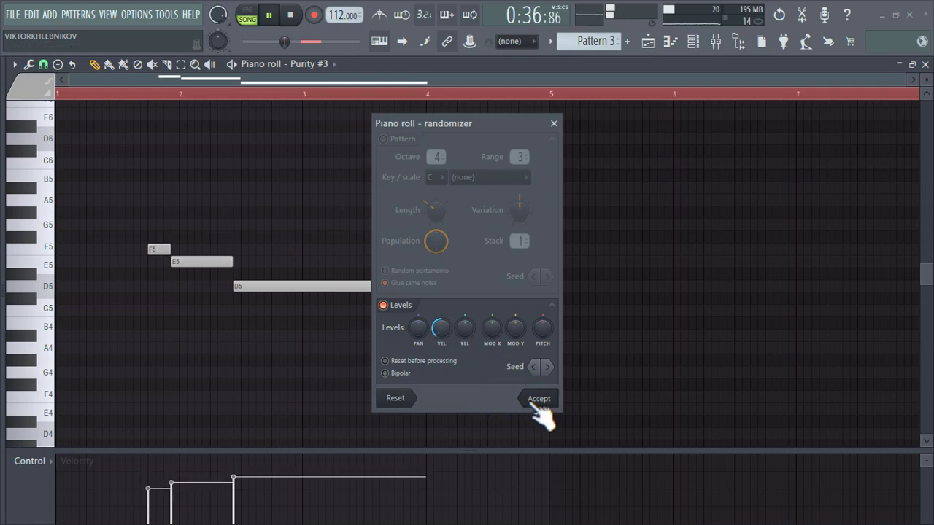
pyautogui.click(538, 400)
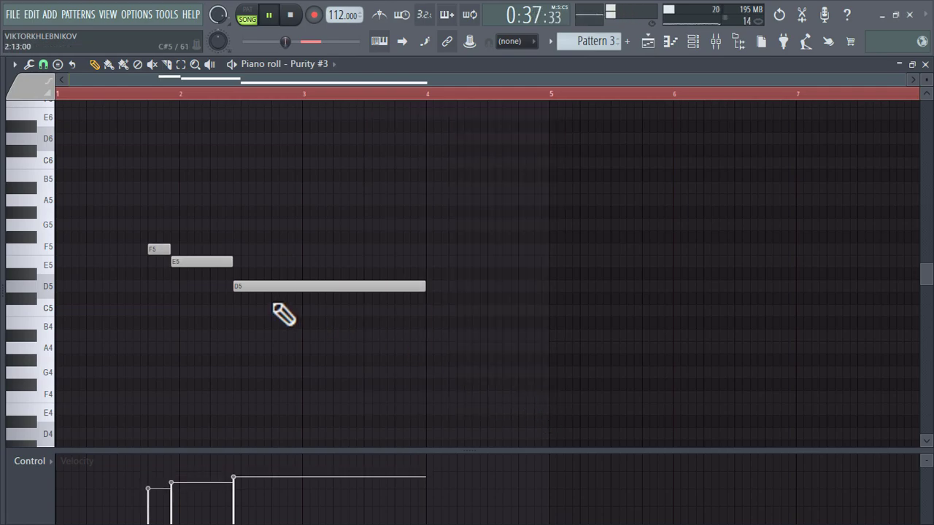
# - Add D5 and A4 notes at the start of bar 4 and a one-step D6 at 1:12:08 before the F5
pyautogui.click(429, 288)
pyautogui.click(426, 349)
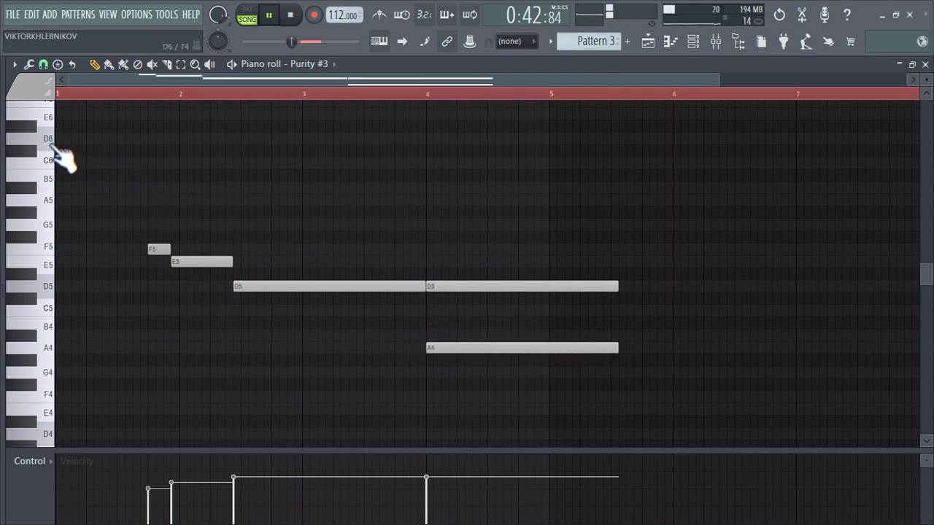
pyautogui.click(135, 140)
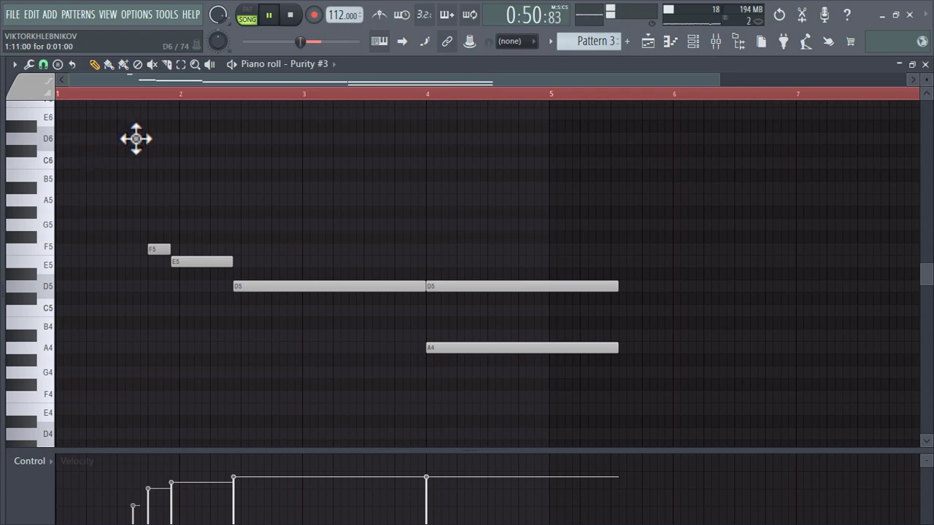
pyautogui.moveTo(136, 139); pyautogui.dragTo(146, 138)
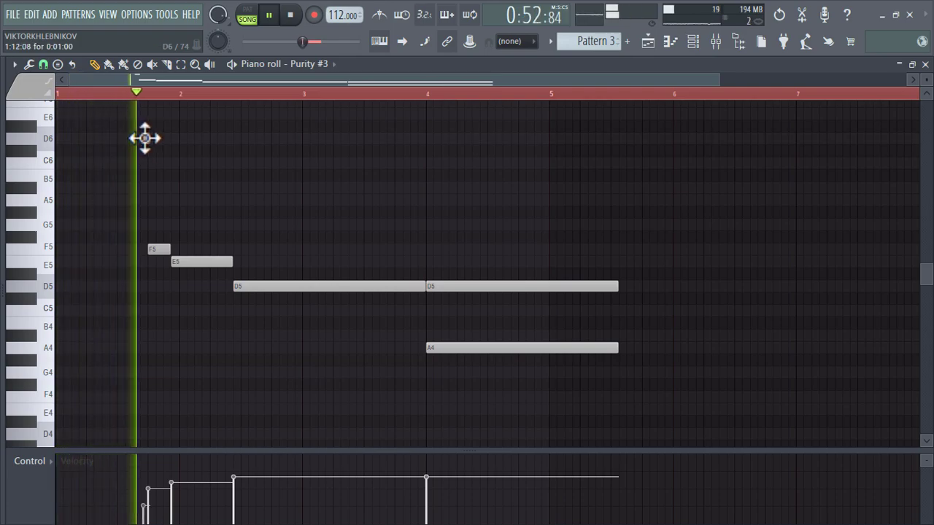
# - Duplicate the four-bar phrase to start at bar 5 and deselect the copied notes
pyautogui.scroll(-1, 326, 252)
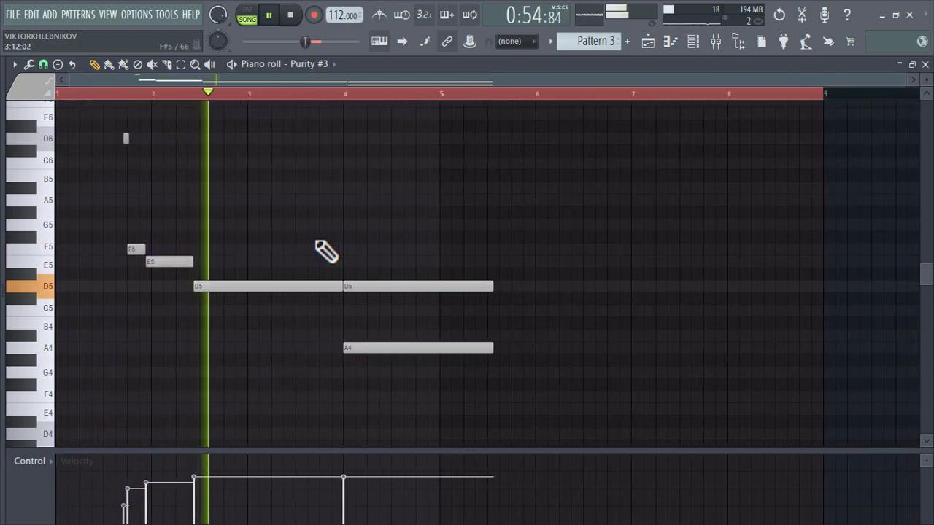
pyautogui.moveTo(823, 96); pyautogui.dragTo(444, 183)
pyautogui.hotkey('ctrl', 'b')
pyautogui.scroll(-1, 447, 186)
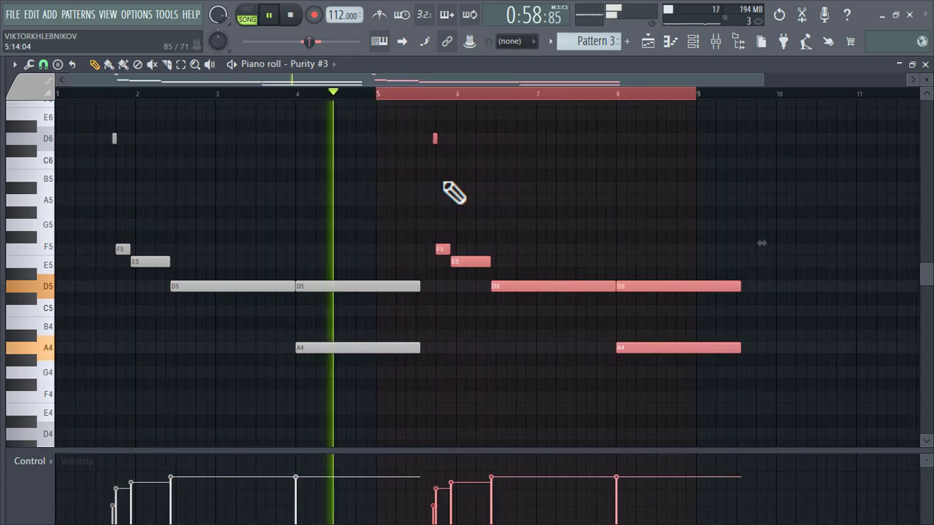
pyautogui.hotkey('ctrl', 'd')
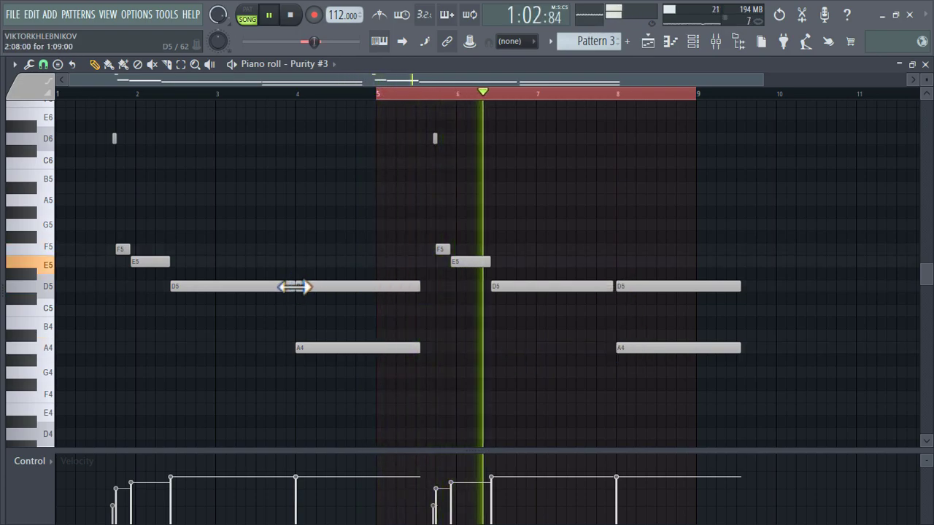
# - Shorten the final D5 and A4 notes so they finish just before bar 9
pyautogui.scroll(-1, 505, 354)
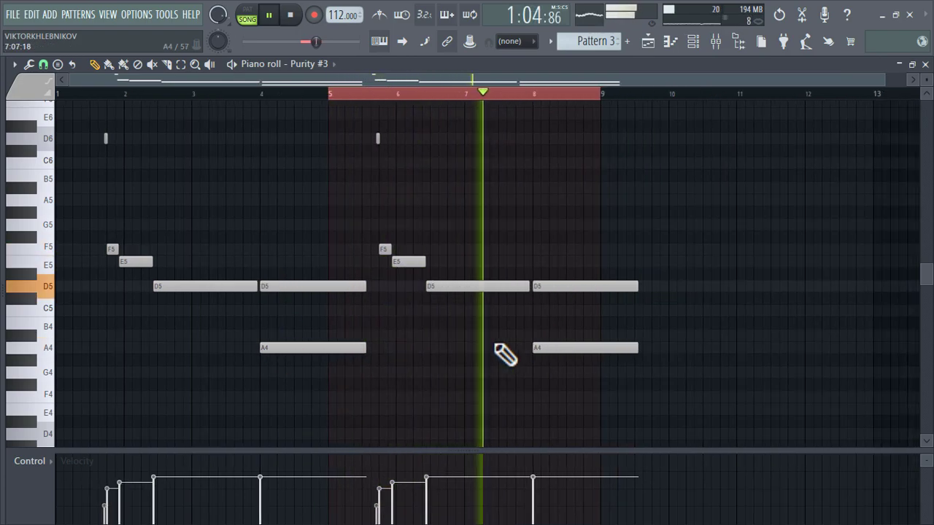
pyautogui.moveTo(623, 289); pyautogui.dragTo(583, 291)
pyautogui.moveTo(624, 348); pyautogui.dragTo(582, 349)
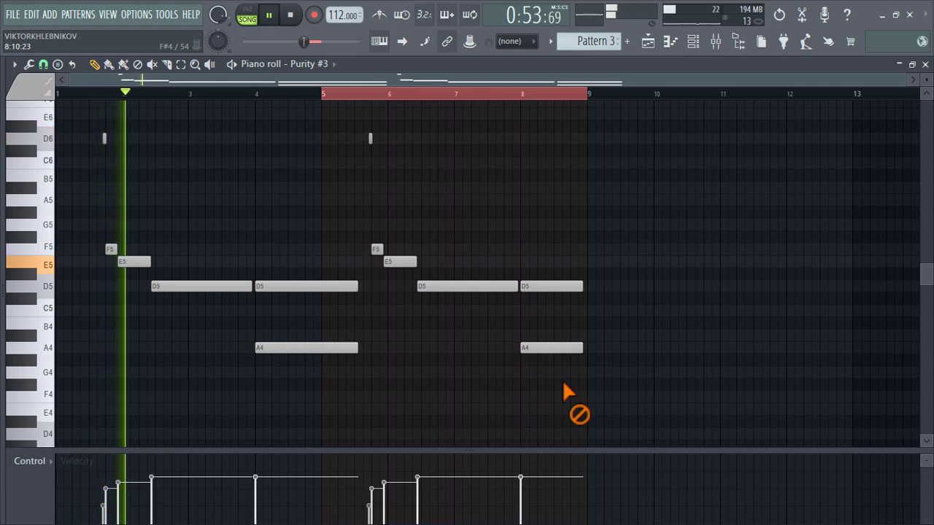
# - Lower the Insert 8 volume during playback and set its stereo separation to 34% separated
pyautogui.press('space')
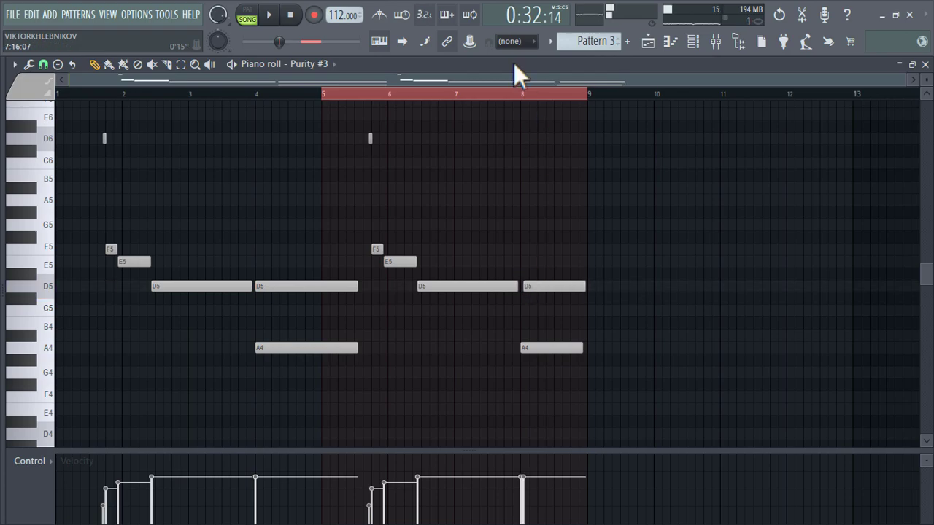
pyautogui.press('space')
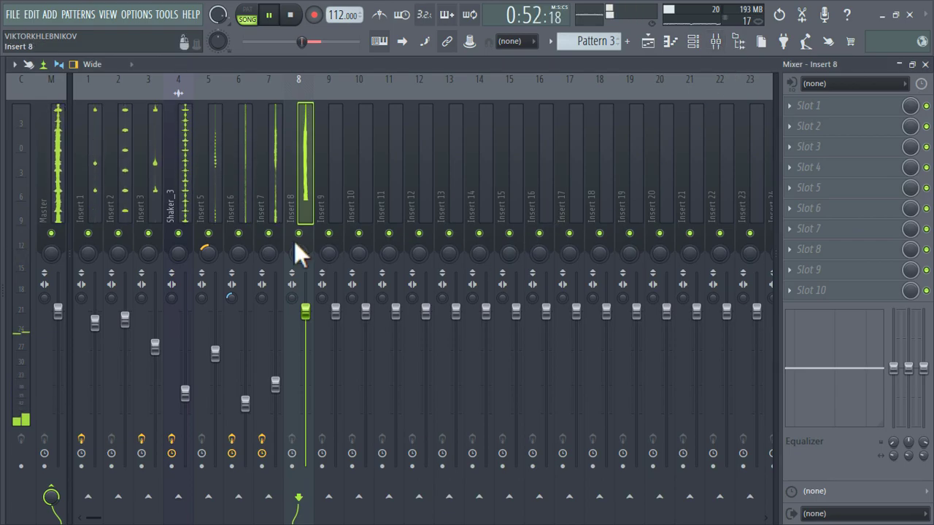
pyautogui.moveTo(306, 325); pyautogui.dragTo(307, 354)
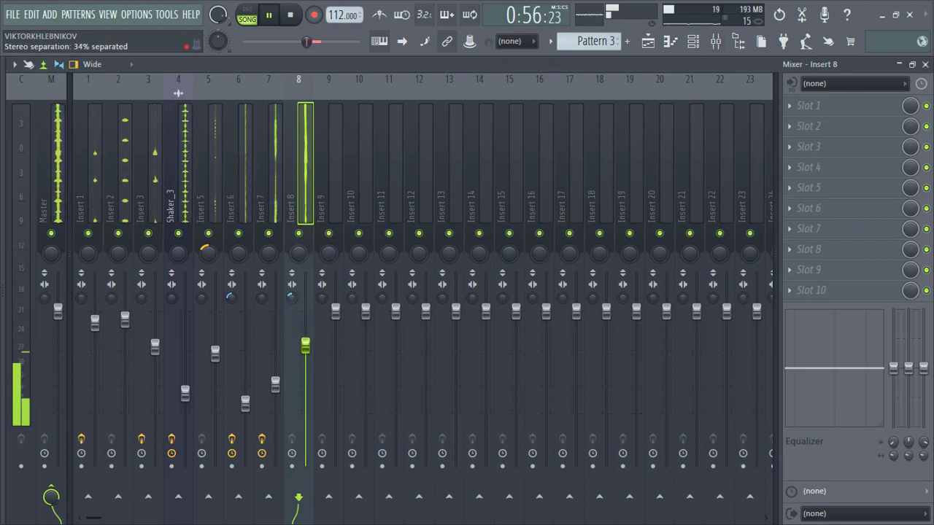
# - Add clips at bars 33 and 41 of the playlist, Pattern 2 on Track 5 and Pattern 3 on Track 6
pyautogui.click(649, 44)
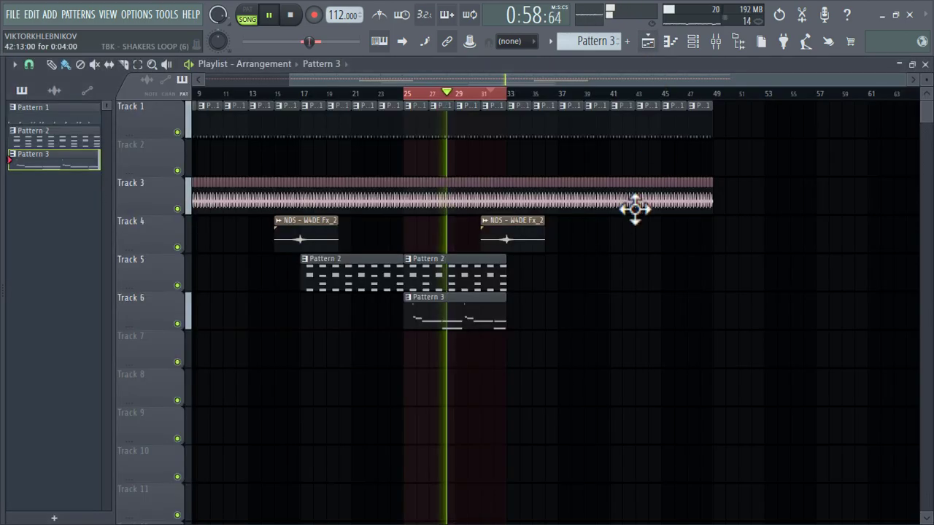
pyautogui.click(496, 284)
pyautogui.moveTo(526, 288); pyautogui.dragTo(652, 285)
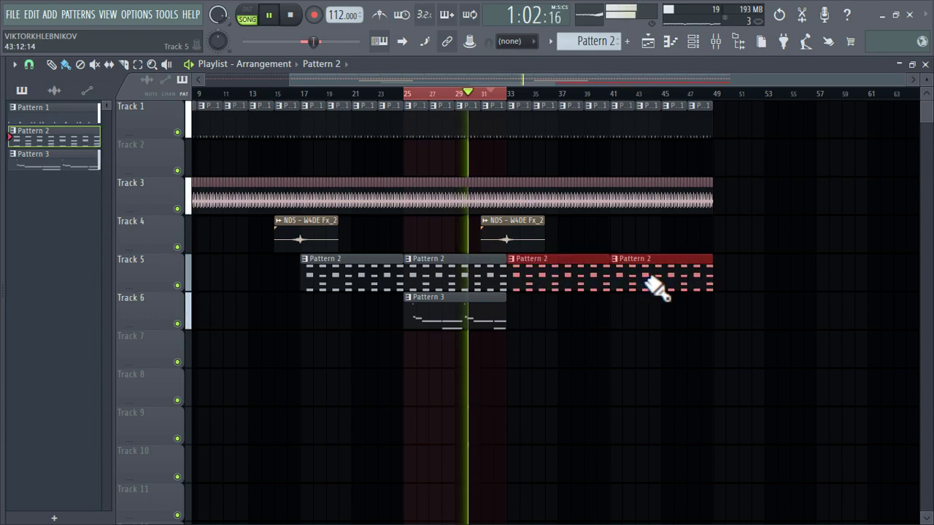
pyautogui.click(500, 318)
pyautogui.click(523, 324)
pyautogui.click(624, 325)
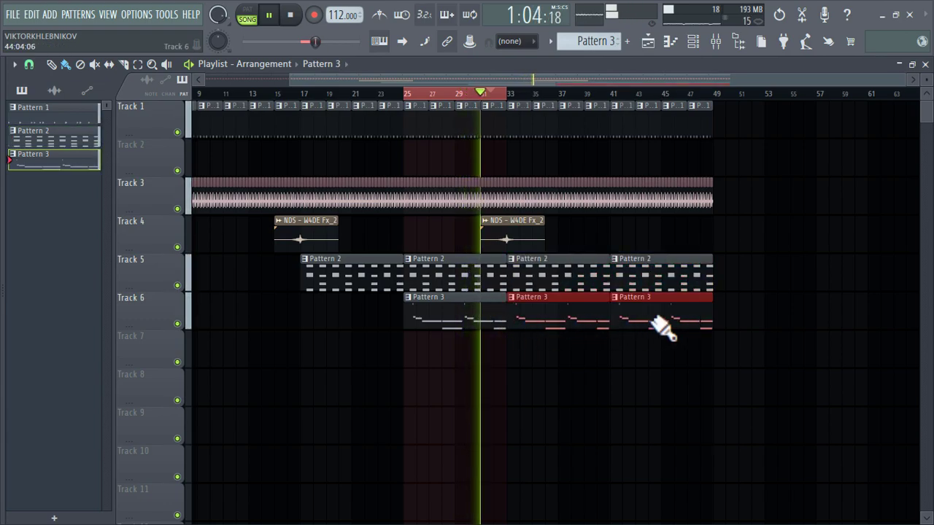
# - Make the Track 6 Pattern 3 clips at bars 33 and 41 unique for separate editing
pyautogui.click(511, 297)
pyautogui.click(542, 388)
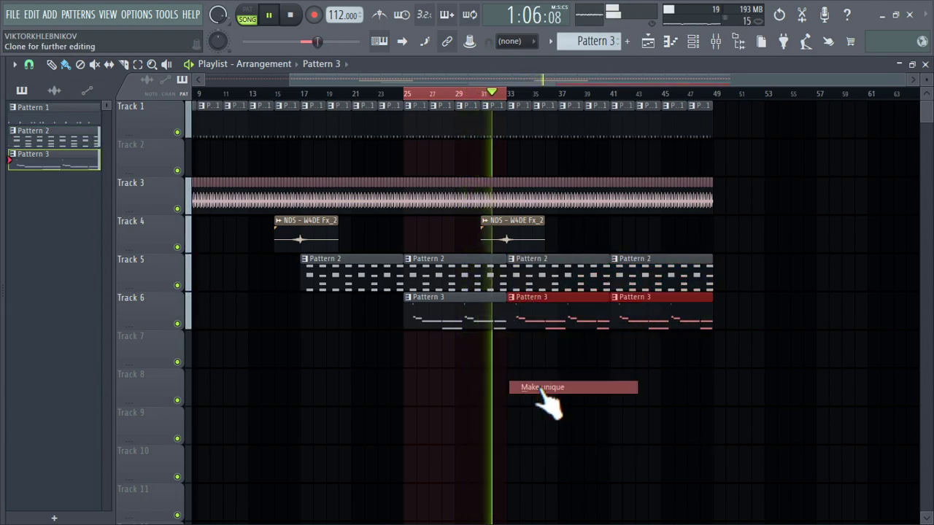
pyautogui.rightClick(624, 325)
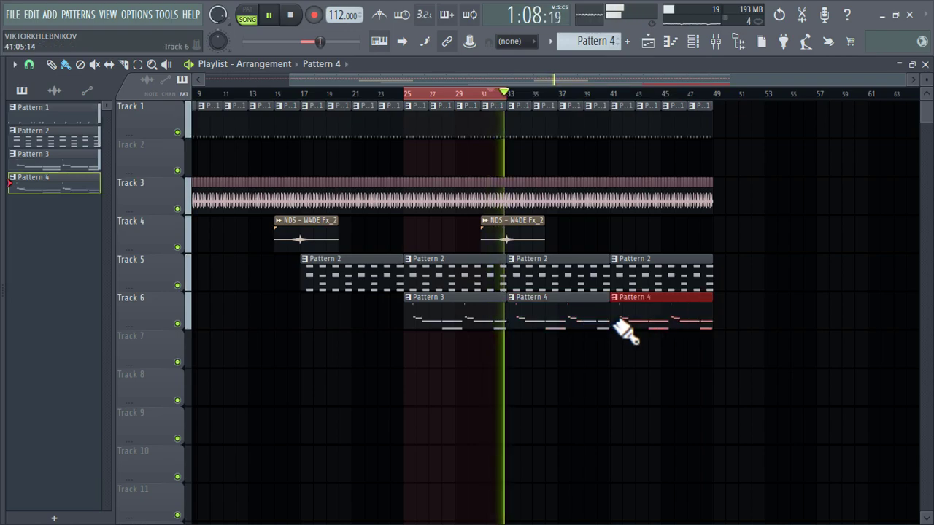
# - Copy the Purity #3 notes from Pattern 4 and add a Polysix channel
pyautogui.doubleClick(586, 319)
pyautogui.click(694, 44)
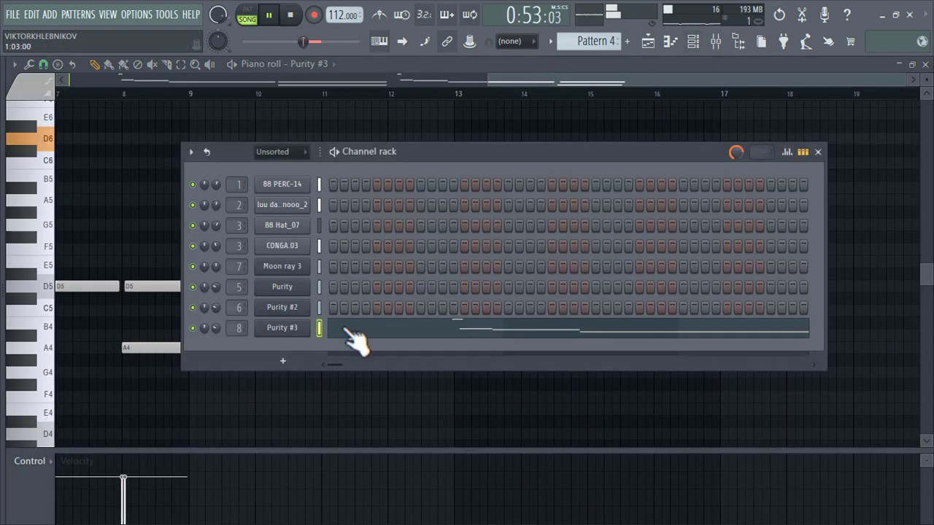
pyautogui.rightClick(288, 332)
pyautogui.click(459, 343)
pyautogui.click(300, 361)
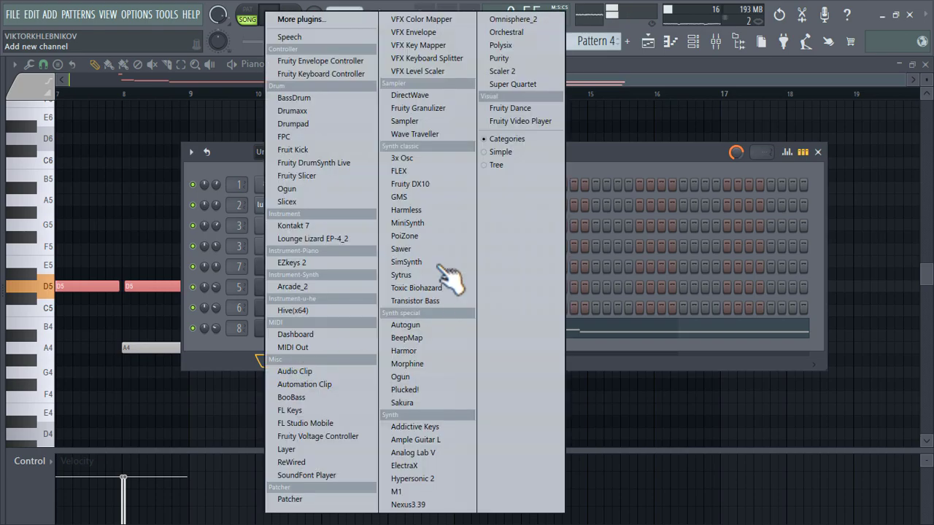
pyautogui.click(538, 47)
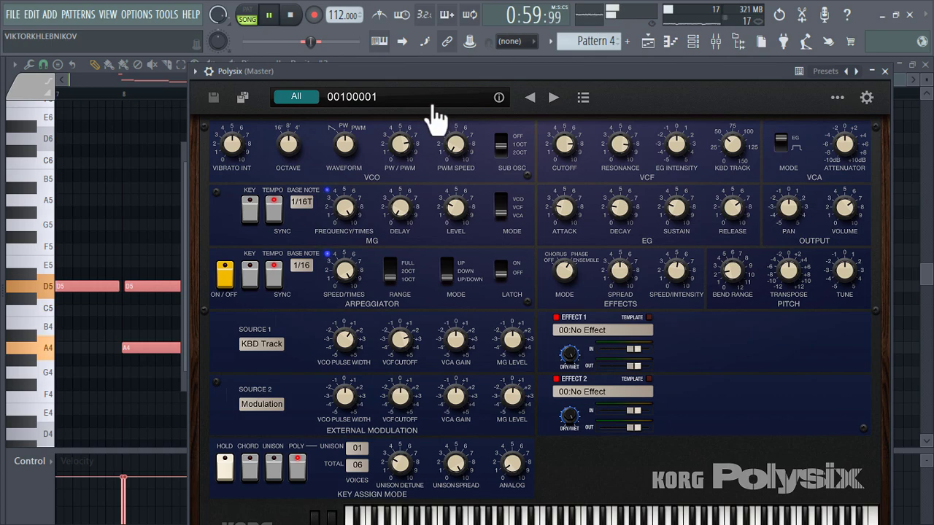
# - Load the Lead program Danger Room Brass Lead in Polysix and paste the copied notes into its channel on mixer track 9
pyautogui.click(434, 109)
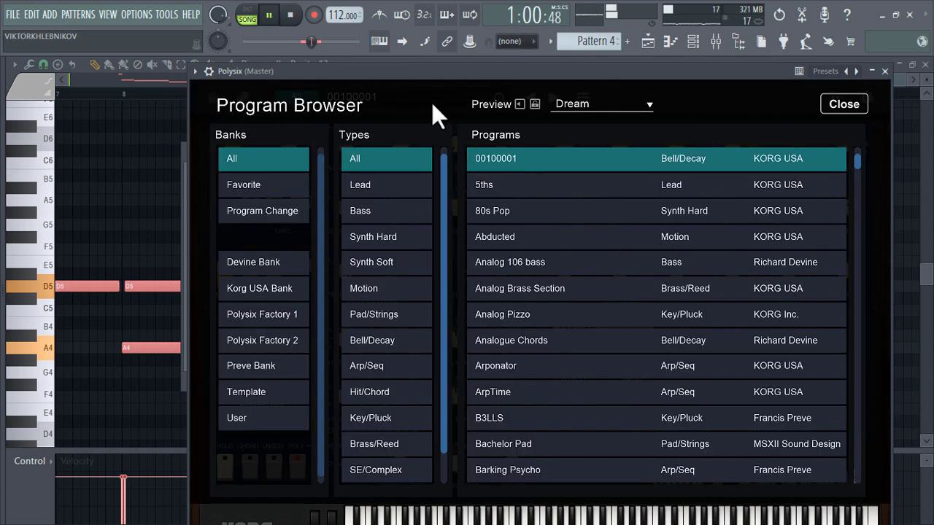
pyautogui.click(396, 186)
pyautogui.click(576, 291)
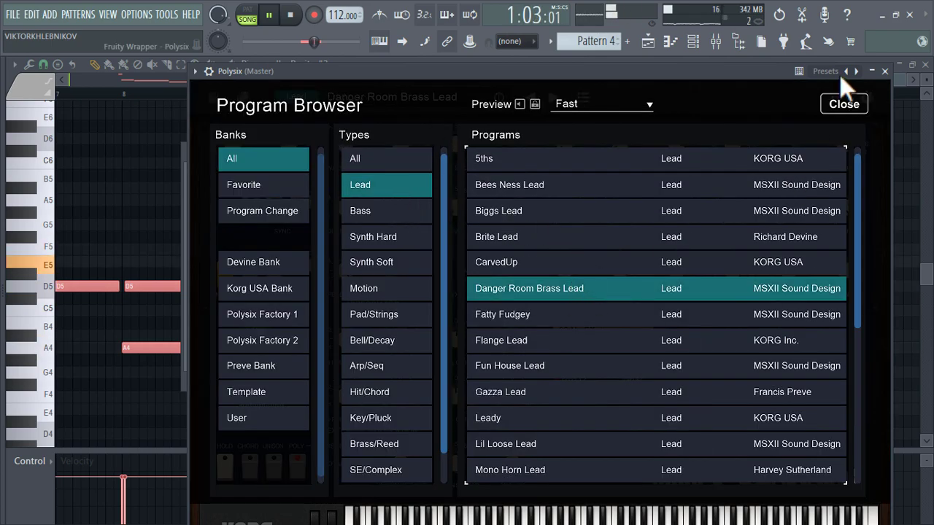
pyautogui.click(885, 72)
pyautogui.rightClick(266, 350)
pyautogui.click(462, 346)
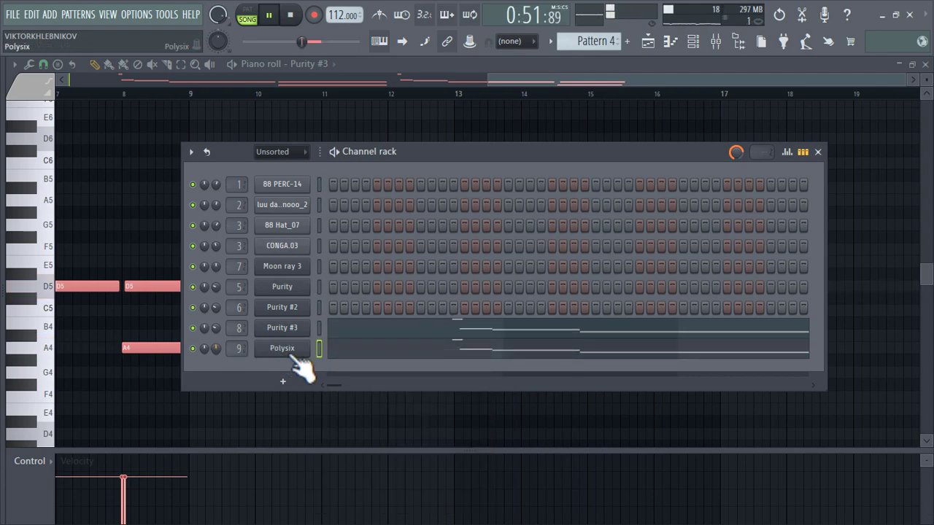
# - Add F5 notes at bars 3 and 7 and midway through bars 4 and 8 of the Polysix part, and randomize the note velocities
pyautogui.click(363, 361)
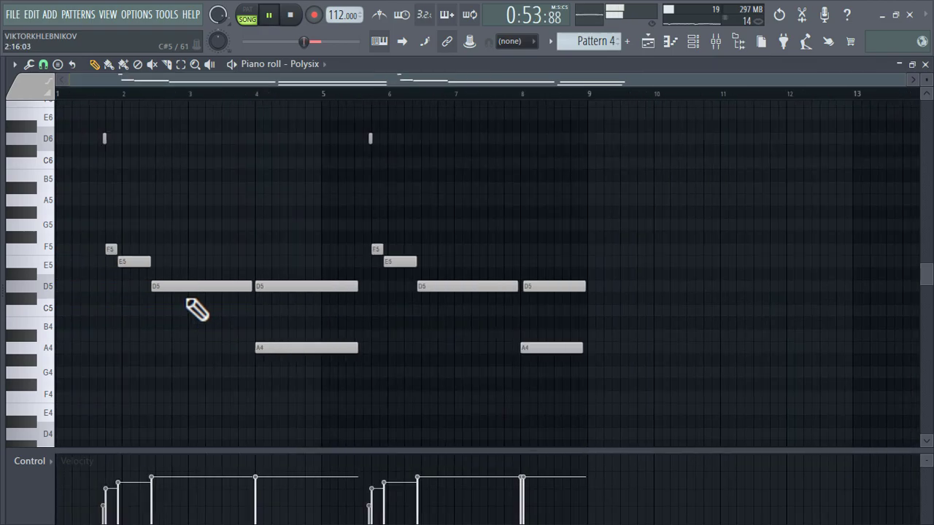
pyautogui.doubleClick(185, 290)
pyautogui.click(540, 346)
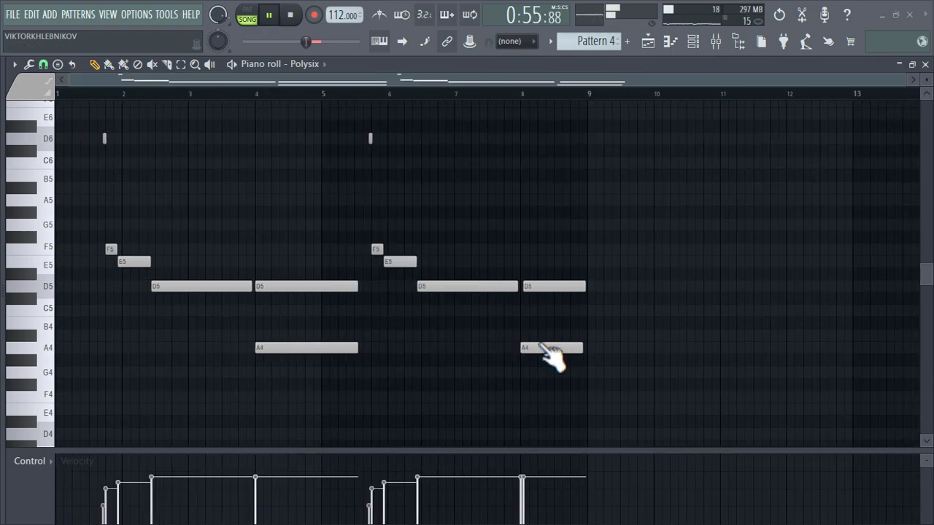
pyautogui.scroll(4, 168, 234)
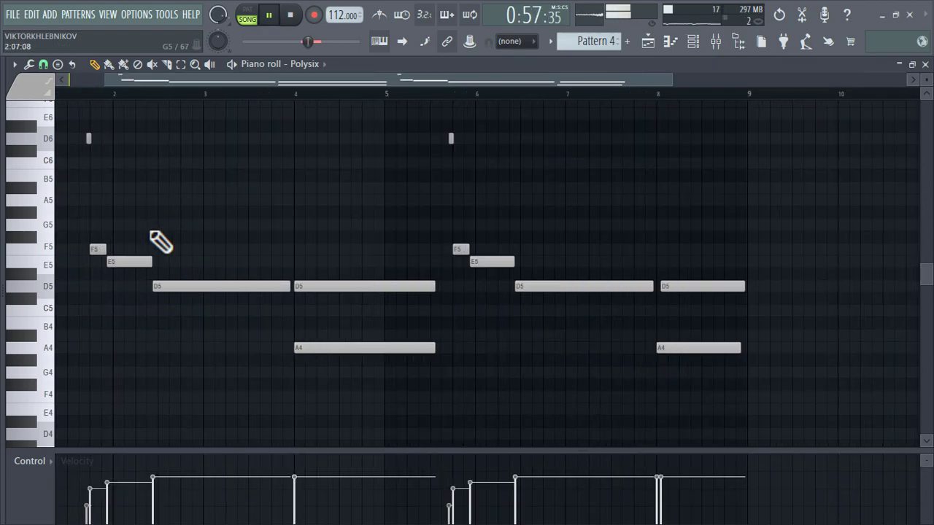
pyautogui.click(218, 249)
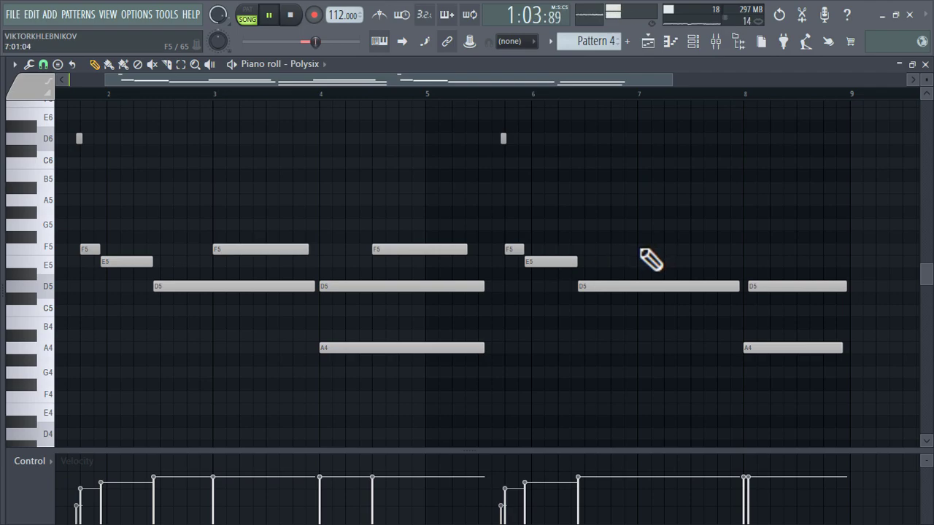
pyautogui.click(799, 250)
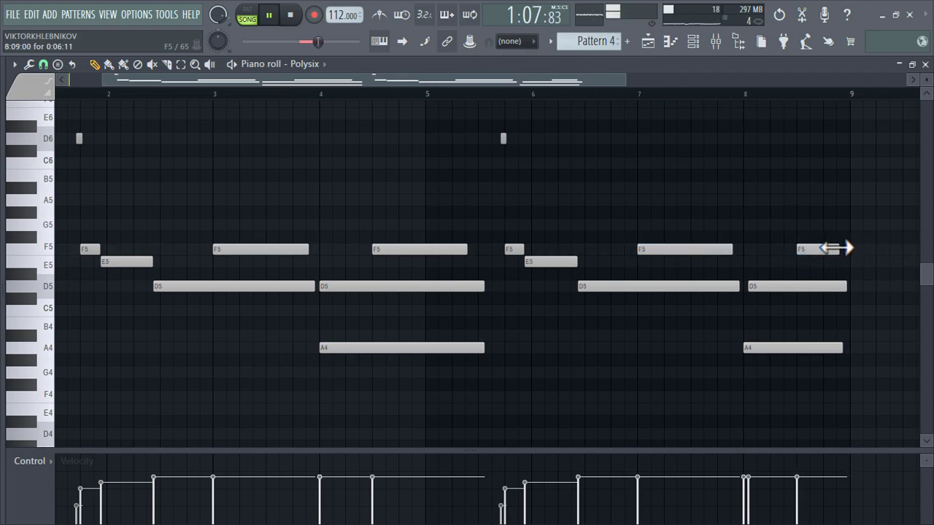
pyautogui.hotkey('alt', 'r')
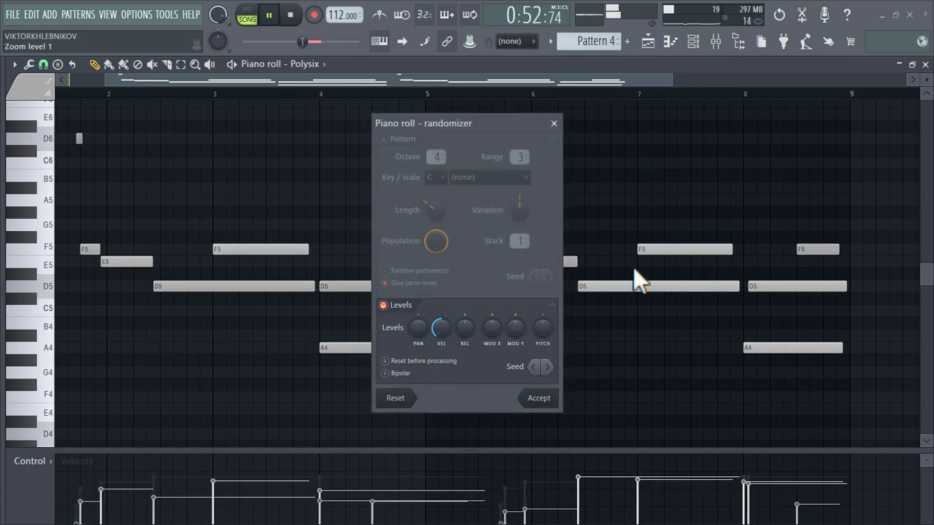
pyautogui.click(538, 399)
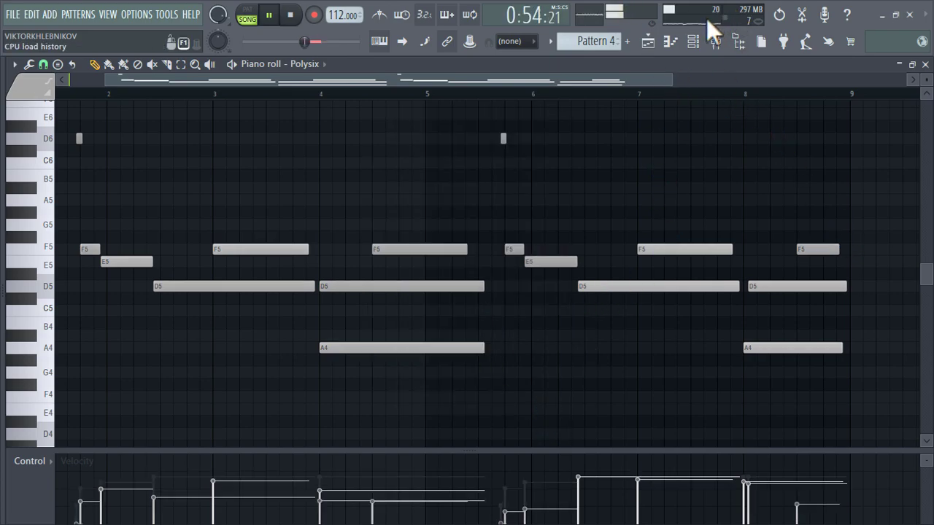
# - Extend the playlist time selection to span bars 25 to 49 and deselect the clips
pyautogui.click(665, 44)
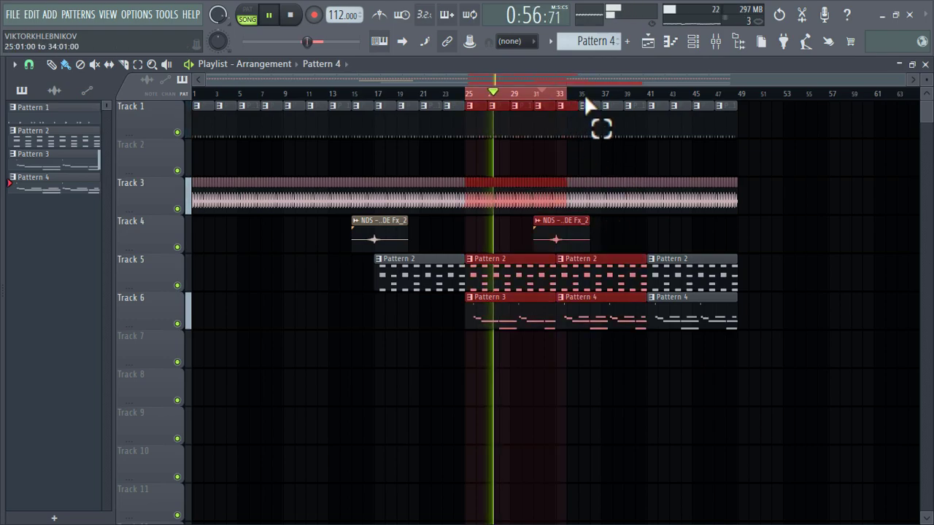
pyautogui.moveTo(576, 99); pyautogui.dragTo(738, 116)
pyautogui.click(772, 215)
# - Create Pattern 5 and place its clips on Track 7 at bars 33 and 41
pyautogui.moveTo(607, 45); pyautogui.dragTo(608, 38)
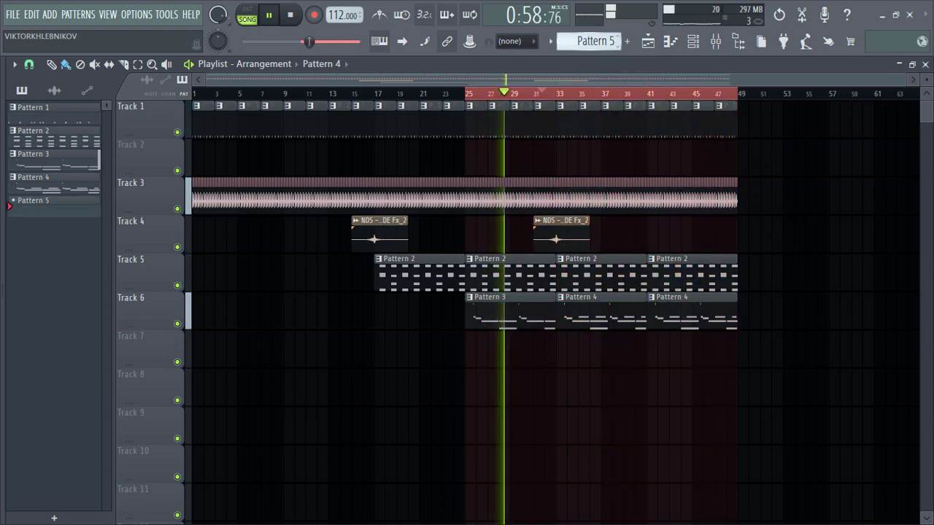
pyautogui.moveTo(572, 352); pyautogui.dragTo(646, 350)
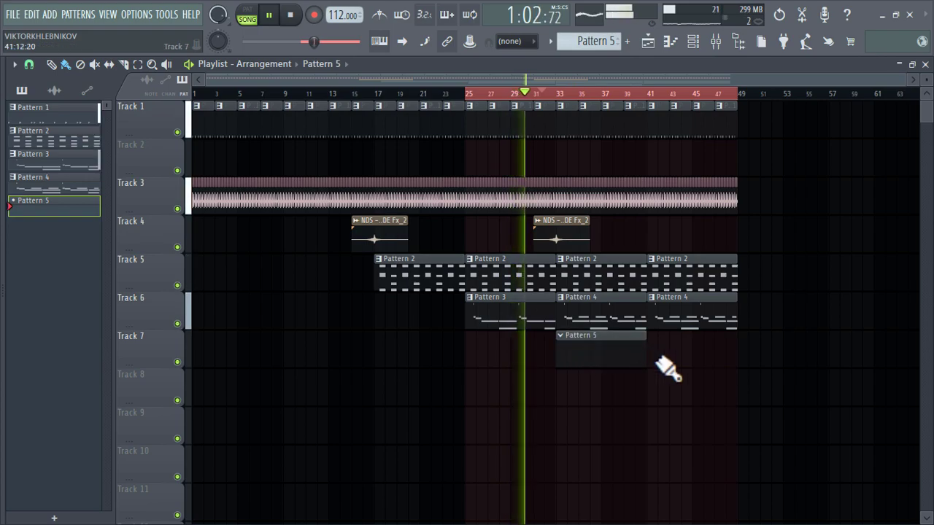
pyautogui.click(660, 362)
# - Lower the Insert 9 volume, increase its stereo separation and pan it about 19% right
pyautogui.doubleClick(618, 352)
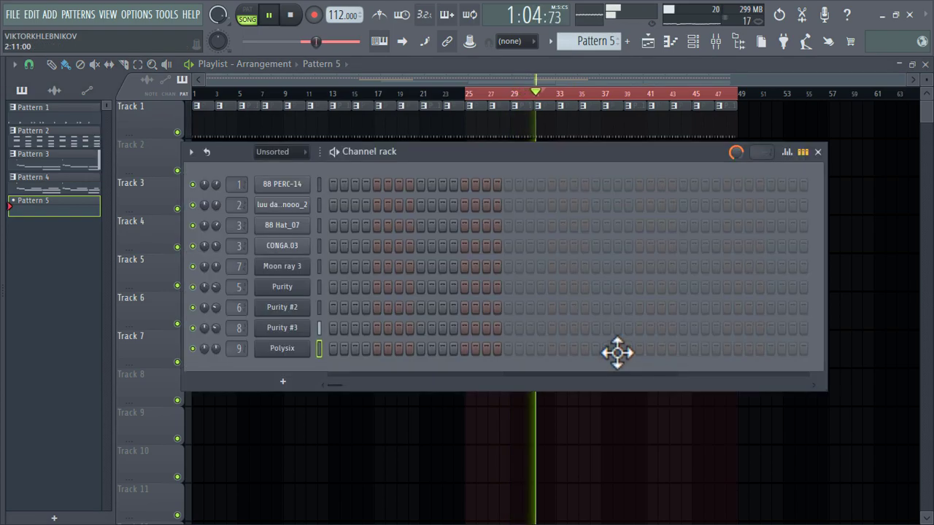
pyautogui.click(283, 381)
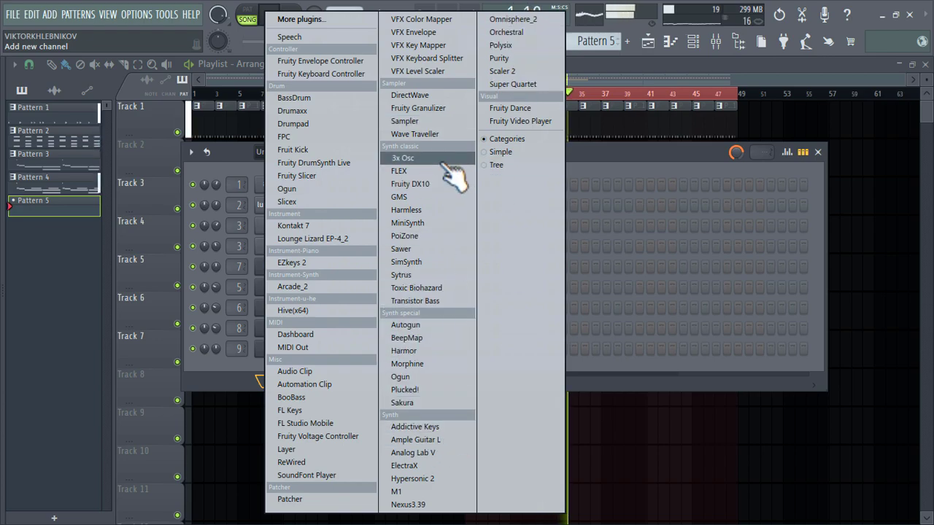
pyautogui.click(717, 44)
pyautogui.moveTo(358, 326); pyautogui.dragTo(358, 374)
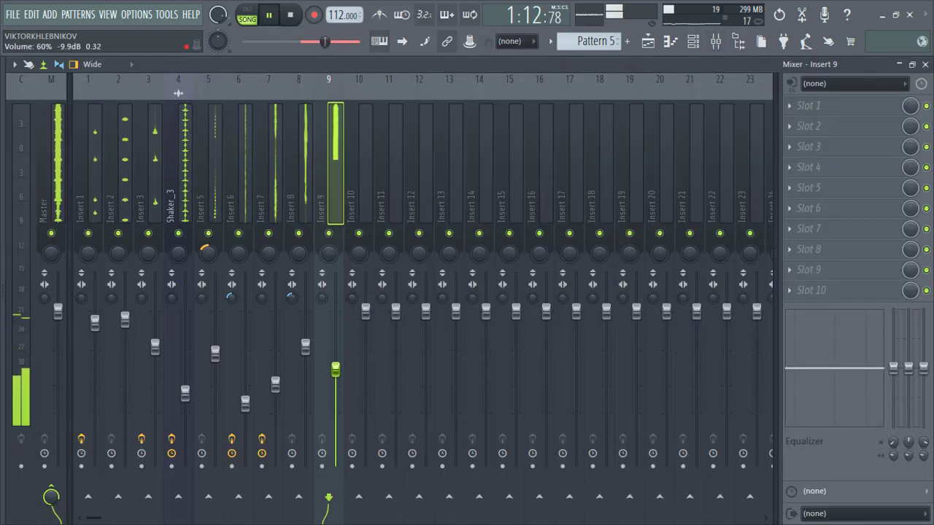
pyautogui.moveTo(340, 239); pyautogui.dragTo(340, 235)
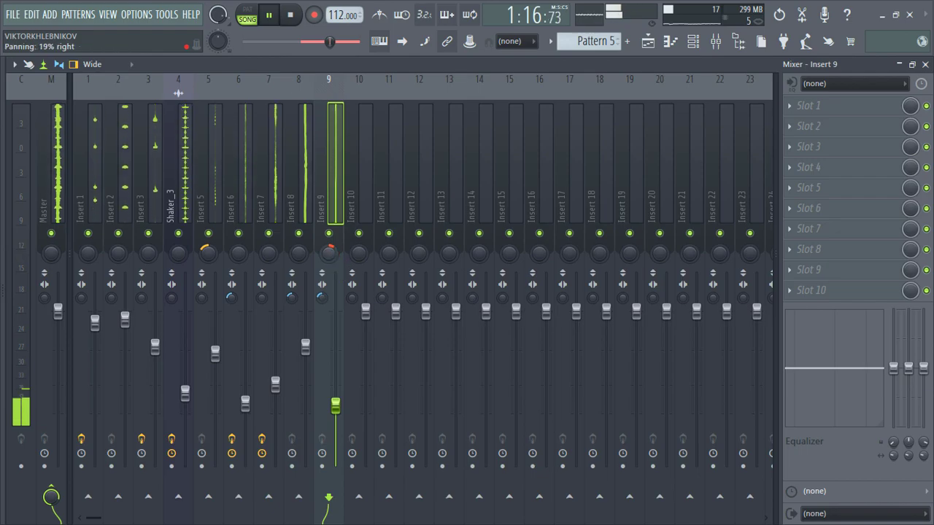
# - Switch the Polysix channel's program to Flange Lead
pyautogui.click(693, 42)
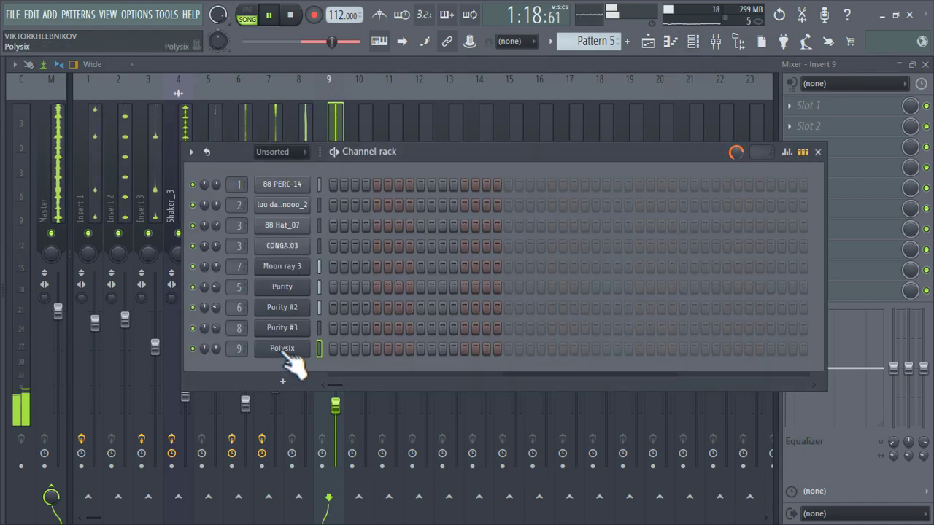
pyautogui.click(284, 349)
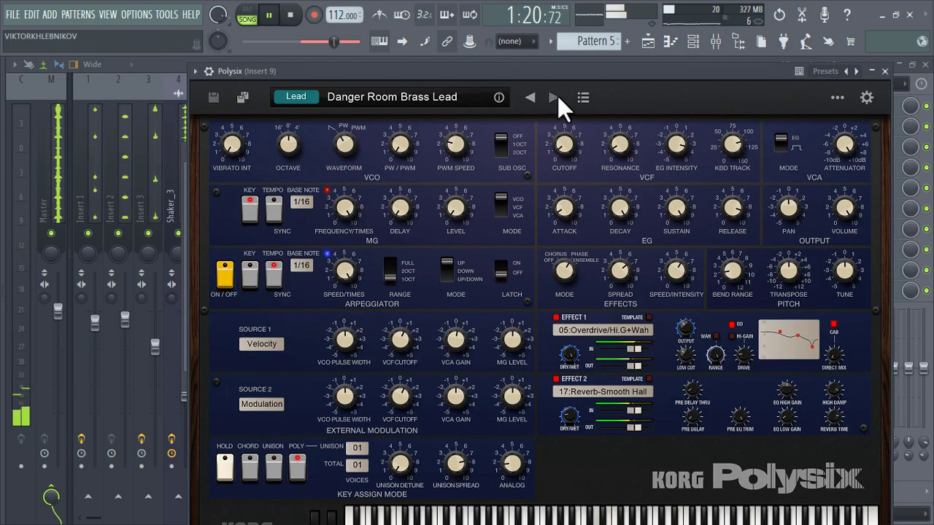
pyautogui.click(558, 97)
pyautogui.click(558, 97)
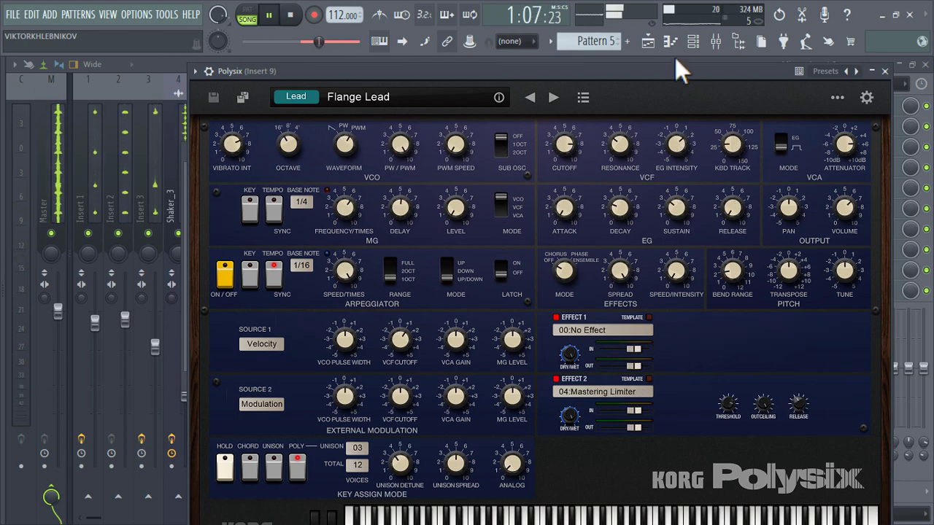
# - Open Pattern 5 from its Track 7 clip and add a Fruity DX10 channel
pyautogui.click(649, 41)
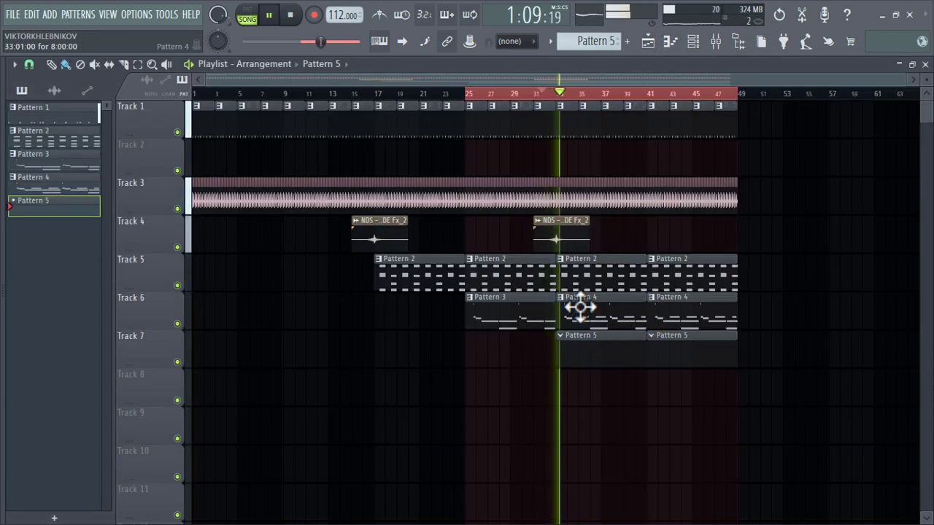
pyautogui.doubleClick(586, 356)
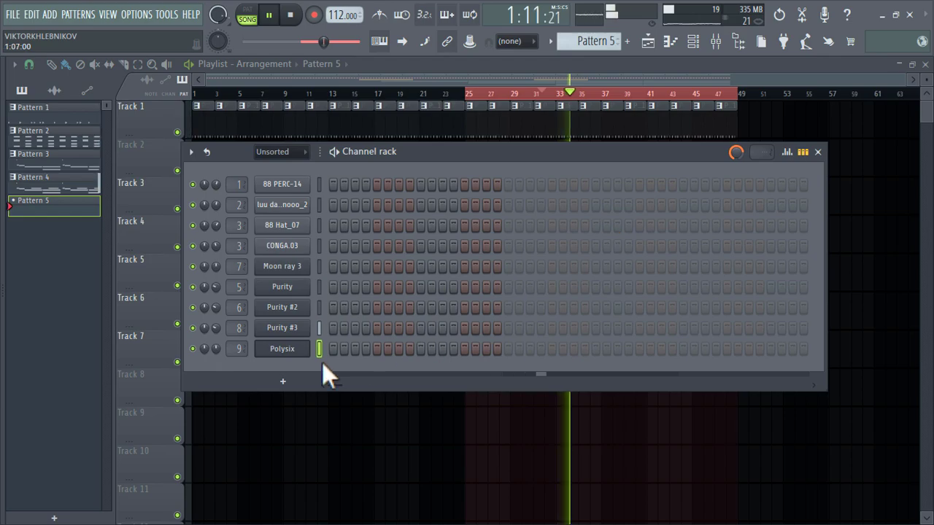
pyautogui.click(284, 382)
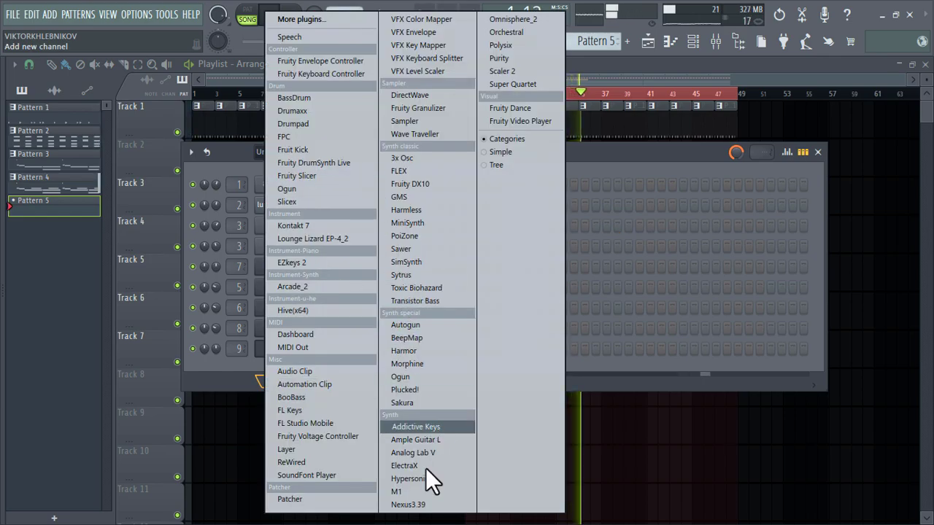
pyautogui.click(428, 185)
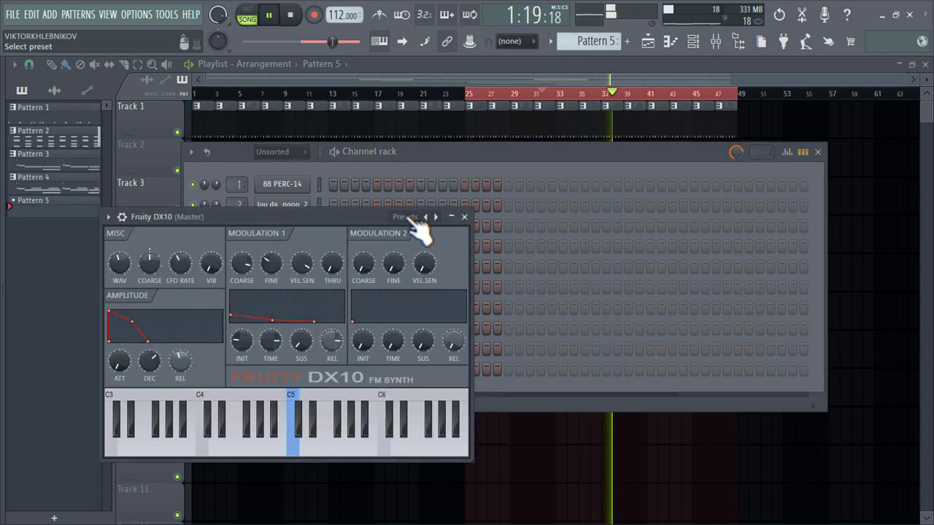
# - Load the JB M&S Log preset in Fruity DX10 and route its channel to mixer track 10
pyautogui.click(408, 218)
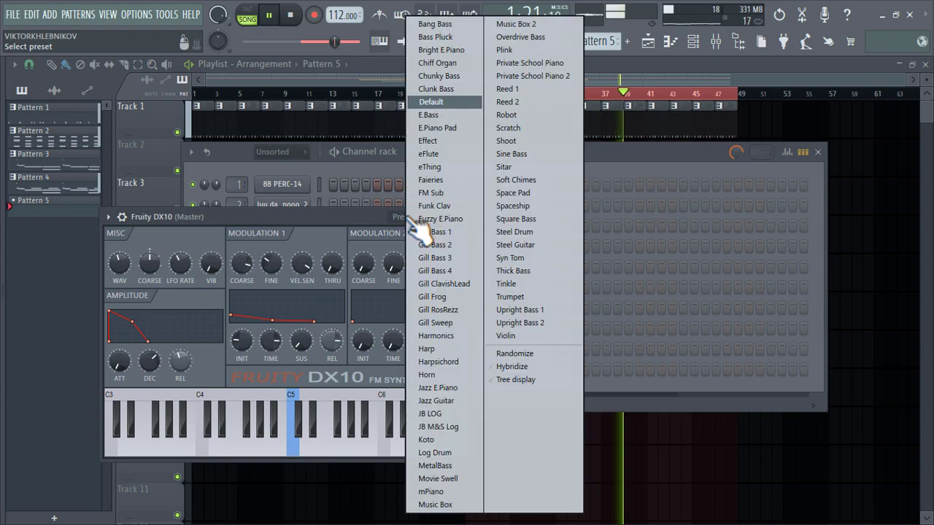
pyautogui.click(452, 428)
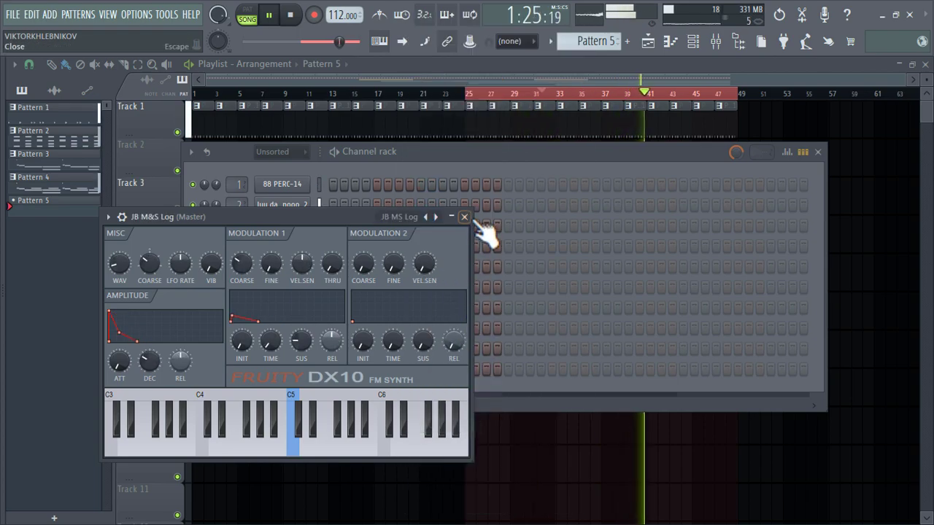
pyautogui.click(465, 217)
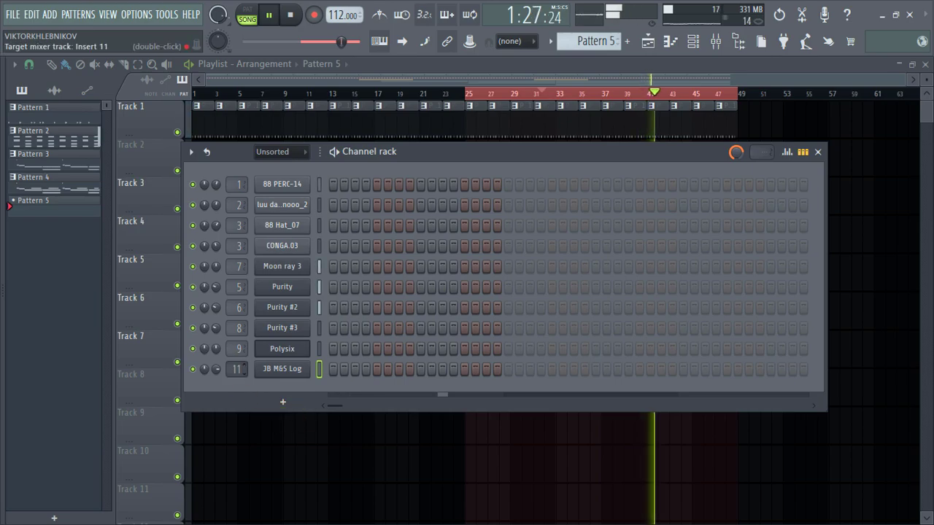
# - Open the JB M&S Log channel's piano roll and draw D3, two E3s, a long F3 and a short E3 across bars 1 and 2
pyautogui.rightClick(288, 370)
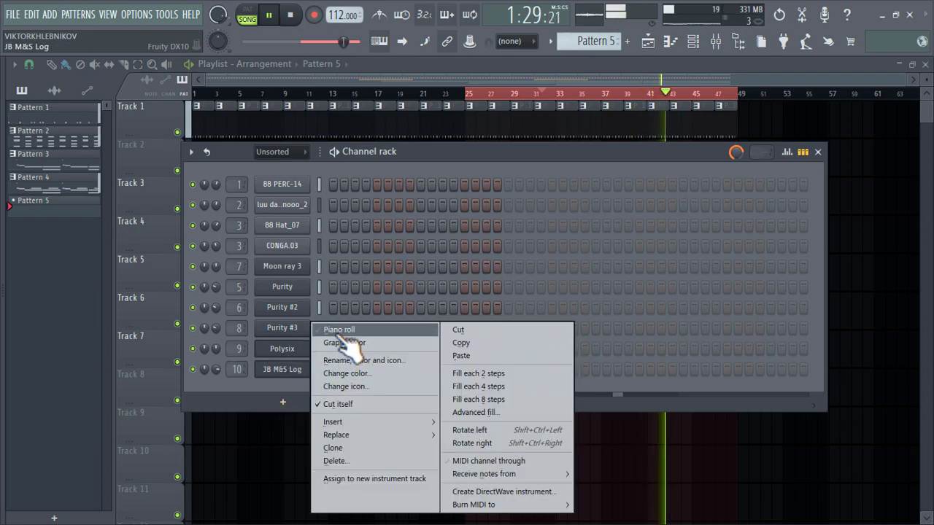
pyautogui.click(272, 326)
pyautogui.scroll(-3, 187, 299)
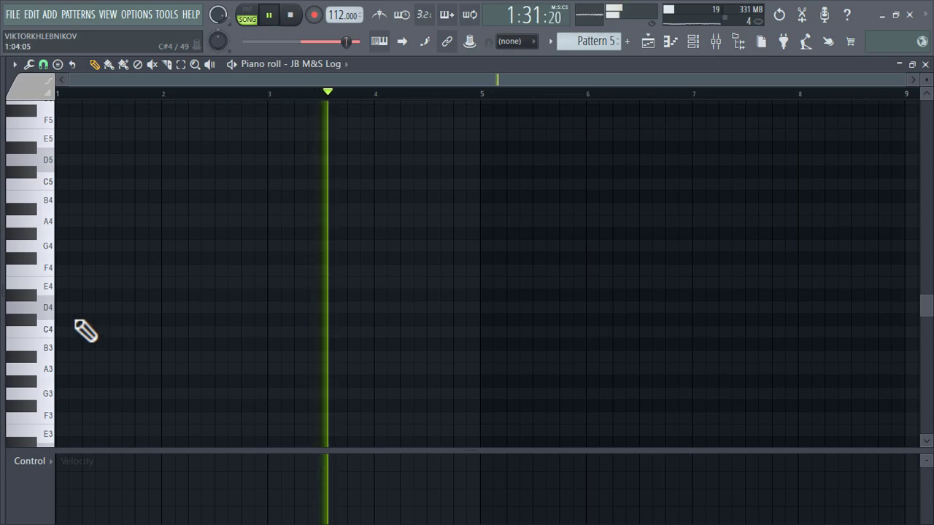
pyautogui.scroll(3, 45, 309)
pyautogui.scroll(-2, 95, 373)
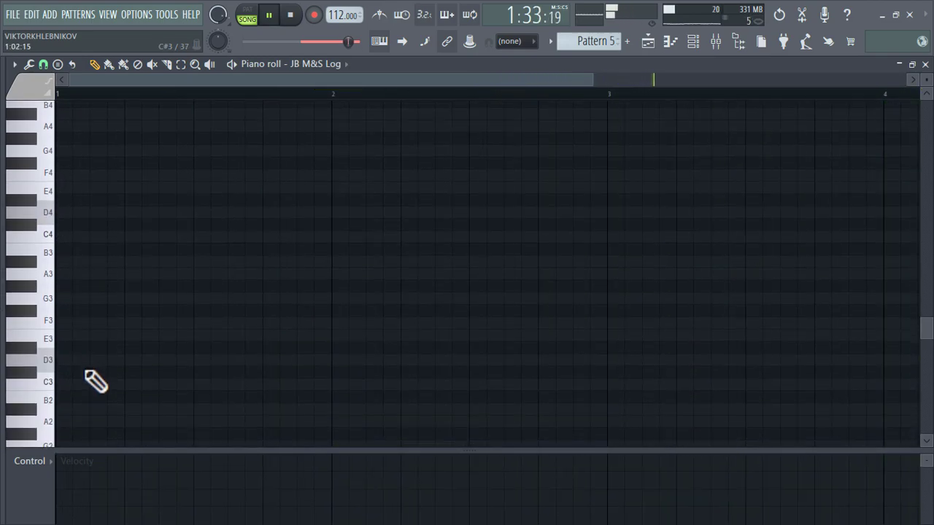
pyautogui.moveTo(75, 362); pyautogui.dragTo(180, 362)
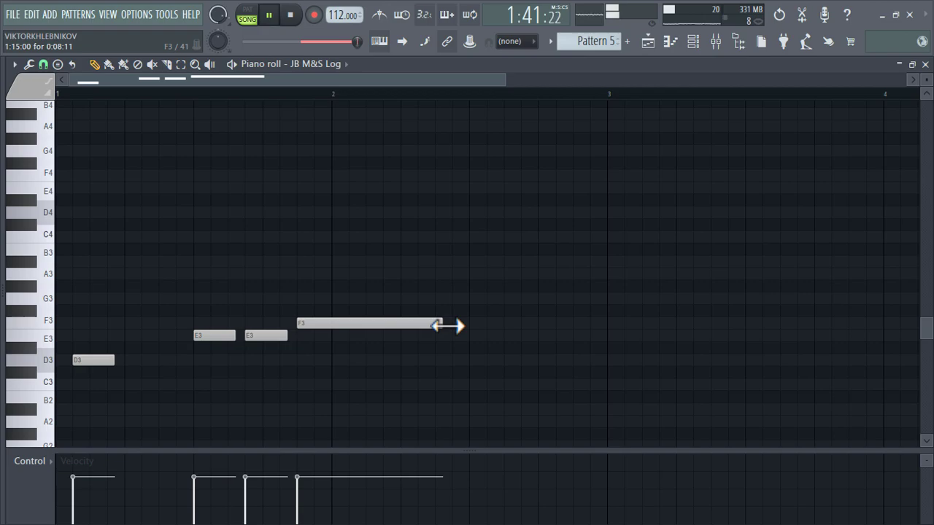
pyautogui.moveTo(453, 335); pyautogui.dragTo(600, 348)
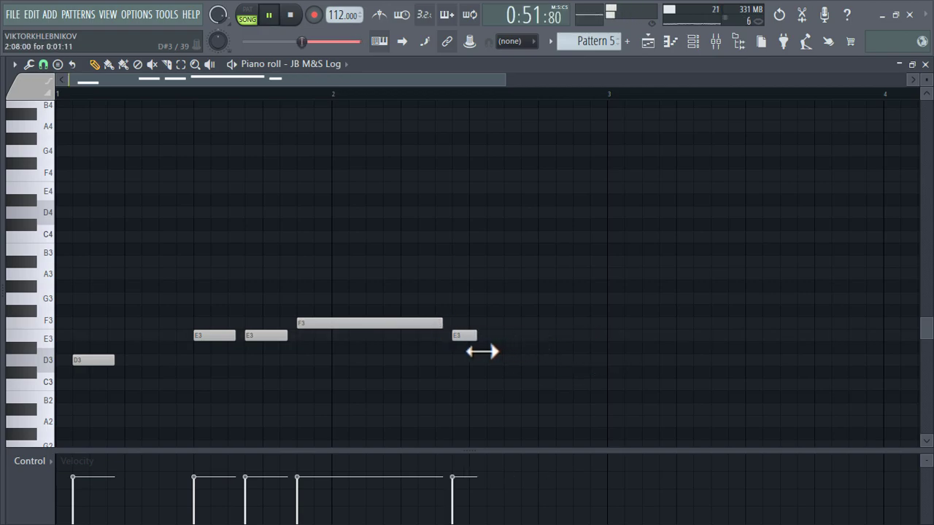
# - Add short E3 and F3 notes around the start of bar 3, and shift the first E3 in bar 1 slightly earlier
pyautogui.scroll(-3, 490, 392)
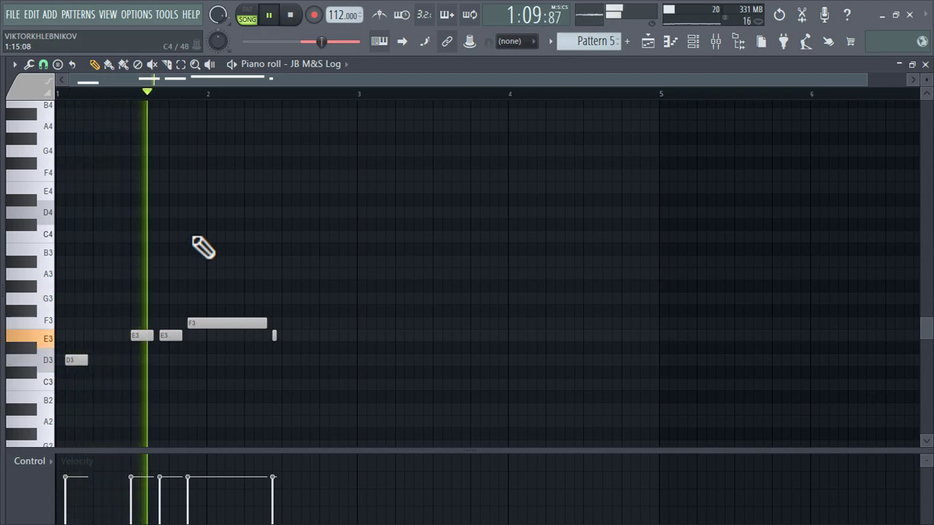
pyautogui.click(329, 338)
pyautogui.click(358, 323)
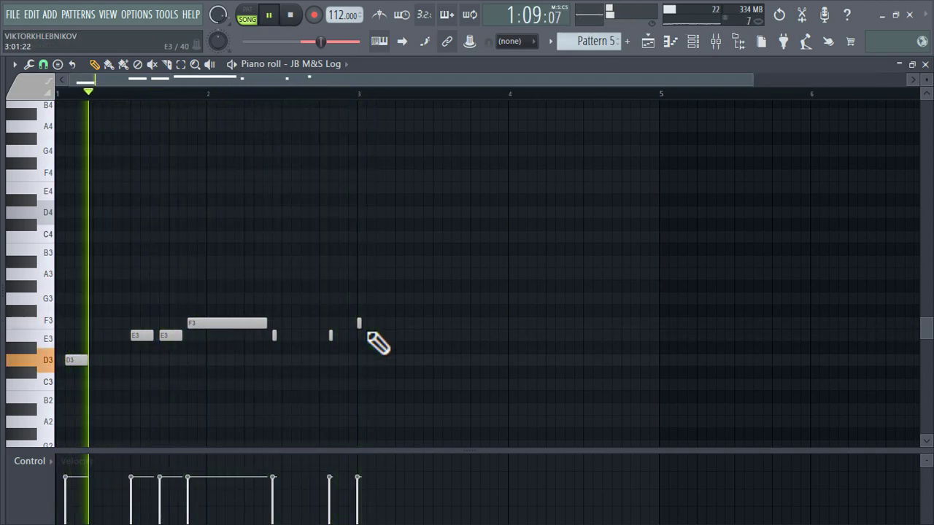
pyautogui.press('space')
pyautogui.press('space')
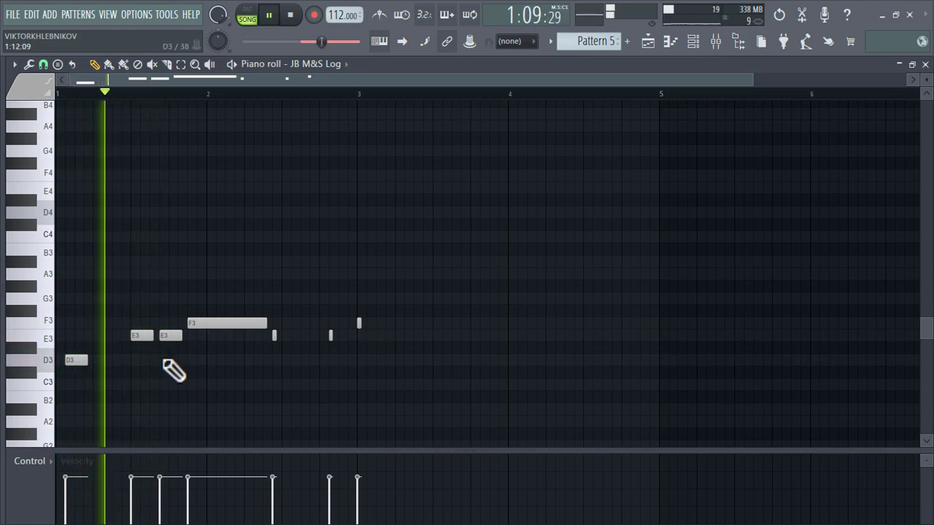
pyautogui.moveTo(135, 336); pyautogui.dragTo(125, 337)
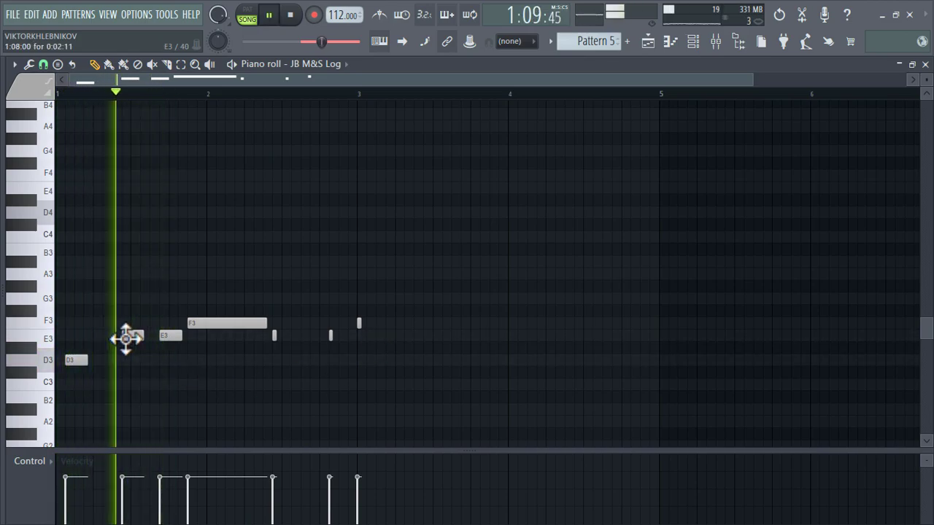
# - Add a short D3 late in bar 2 and a D3 about half a bar long ending just before bar 4
pyautogui.scroll(-1, 309, 369)
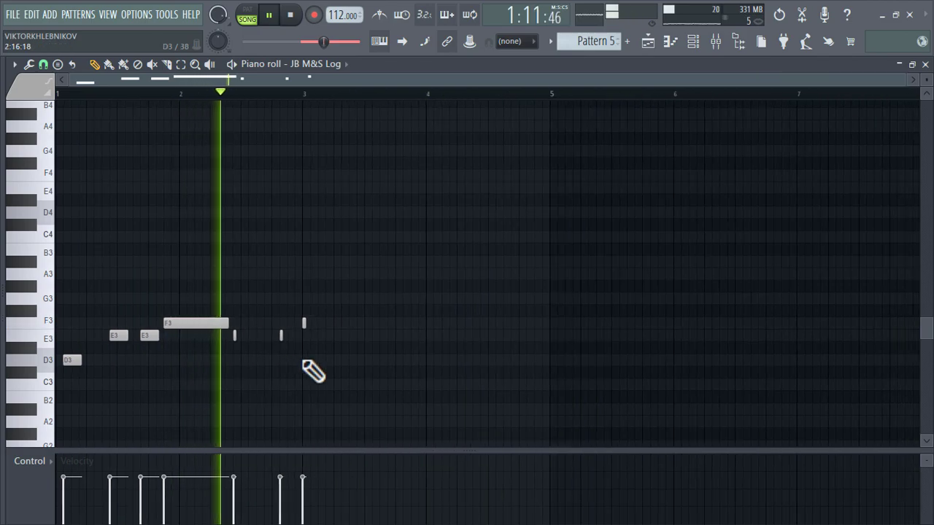
pyautogui.click(289, 361)
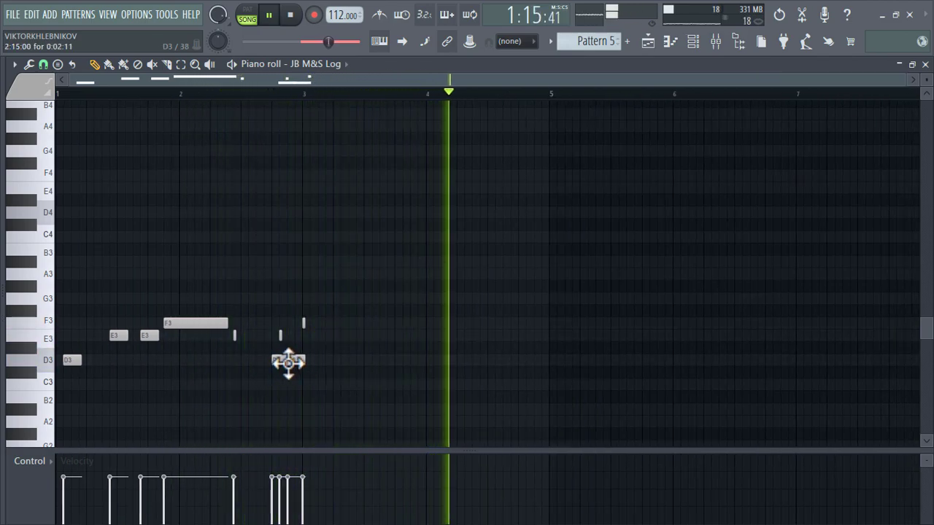
pyautogui.moveTo(289, 363); pyautogui.dragTo(254, 370)
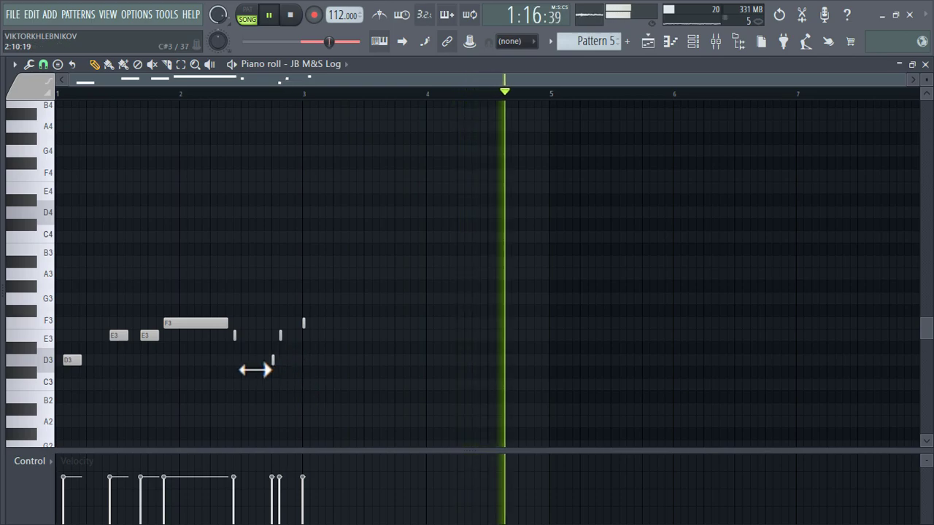
pyautogui.click(356, 360)
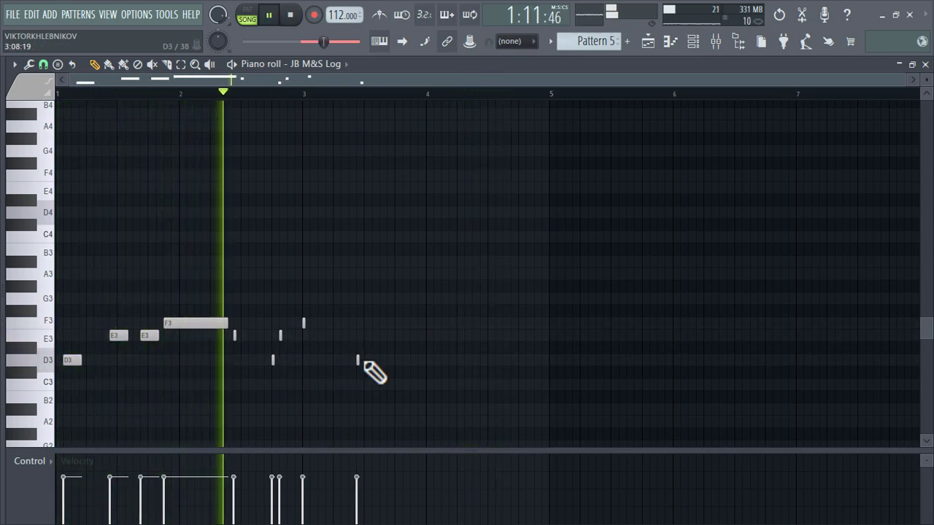
pyautogui.moveTo(361, 361); pyautogui.dragTo(429, 365)
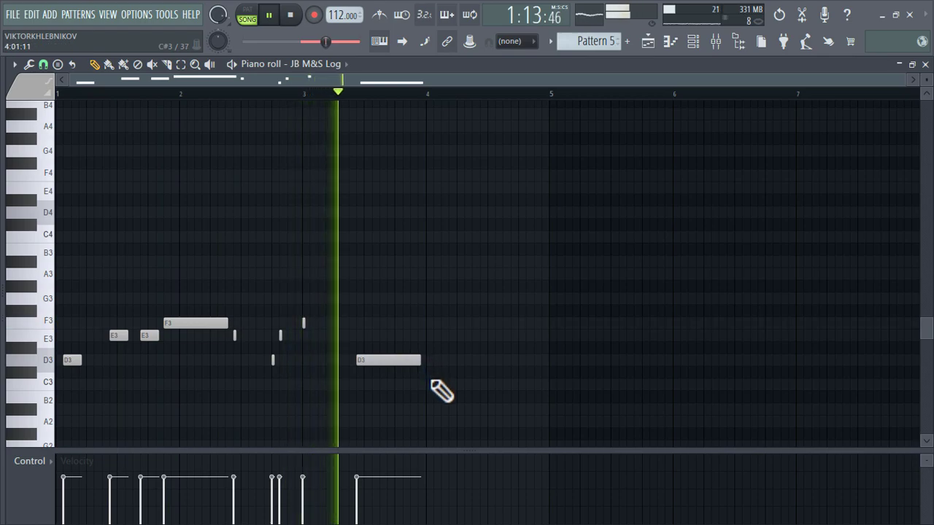
# - Draw a longer A2, two short A#2 notes and a closing A3 in bar 4 of the melody
pyautogui.click(459, 387)
pyautogui.moveTo(472, 387); pyautogui.dragTo(471, 421)
pyautogui.click(511, 409)
pyautogui.moveTo(527, 407); pyautogui.dragTo(496, 407)
pyautogui.click(505, 409)
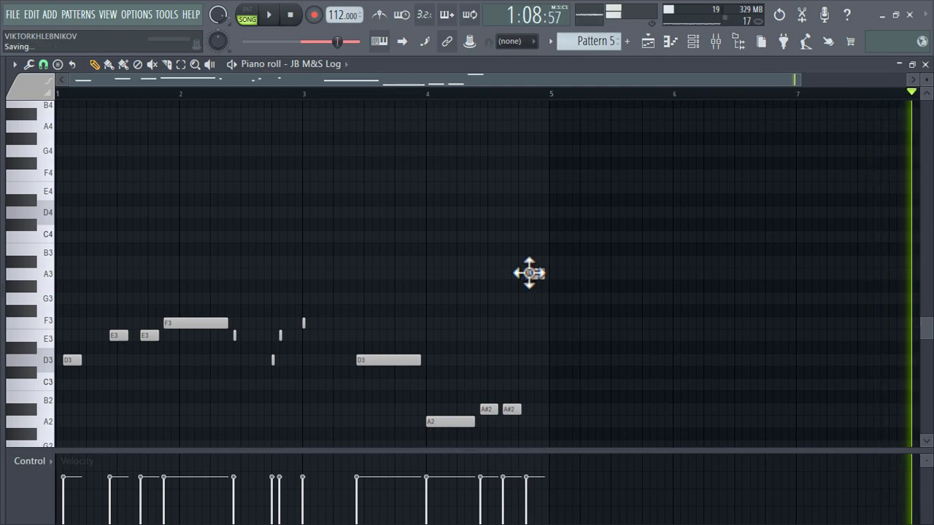
# - Duplicate the four-bar melody into bars 5 to 8 and add a second D3 note near the start of bar 5
pyautogui.hotkey('ctrl', 'a')
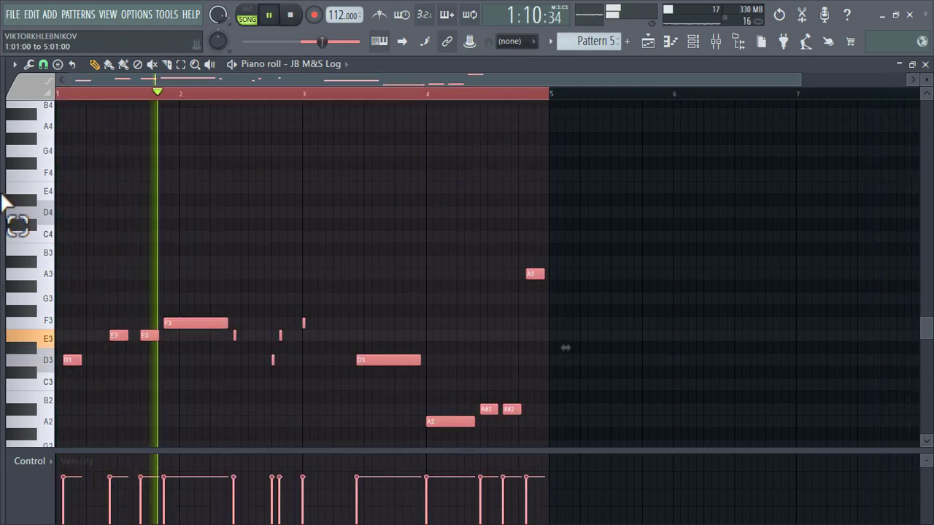
pyautogui.hotkey('ctrl', 'b')
pyautogui.scroll(-2, 267, 245)
pyautogui.rightClick(324, 384)
pyautogui.scroll(4, 323, 383)
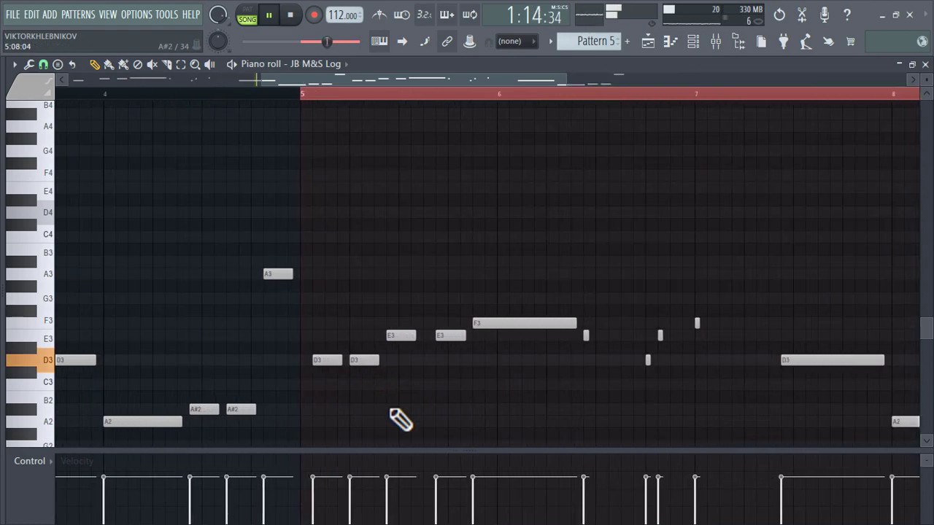
pyautogui.scroll(-2, 401, 420)
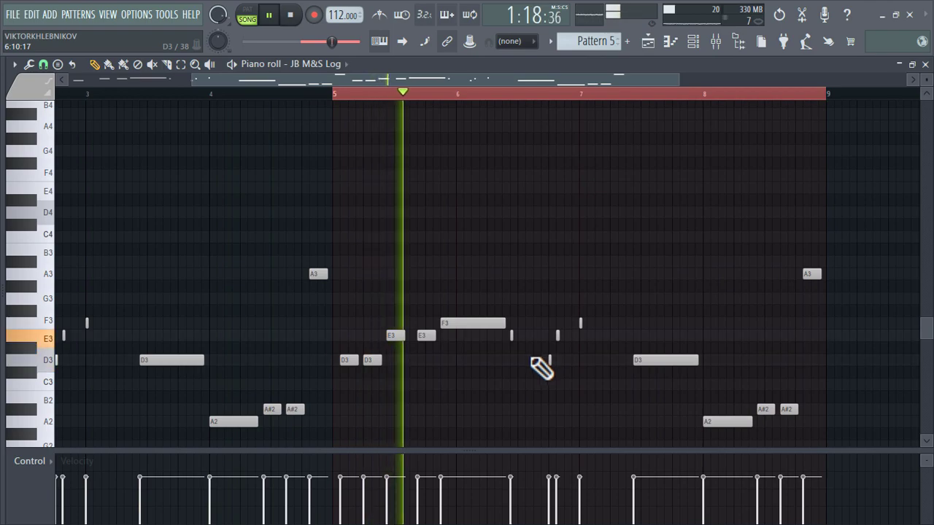
# - Add short variation notes to the copied melody: C3 at bar 5, D3 in bar 7 and E3 late in bar 8
pyautogui.click(337, 386)
pyautogui.moveTo(348, 388); pyautogui.dragTo(318, 389)
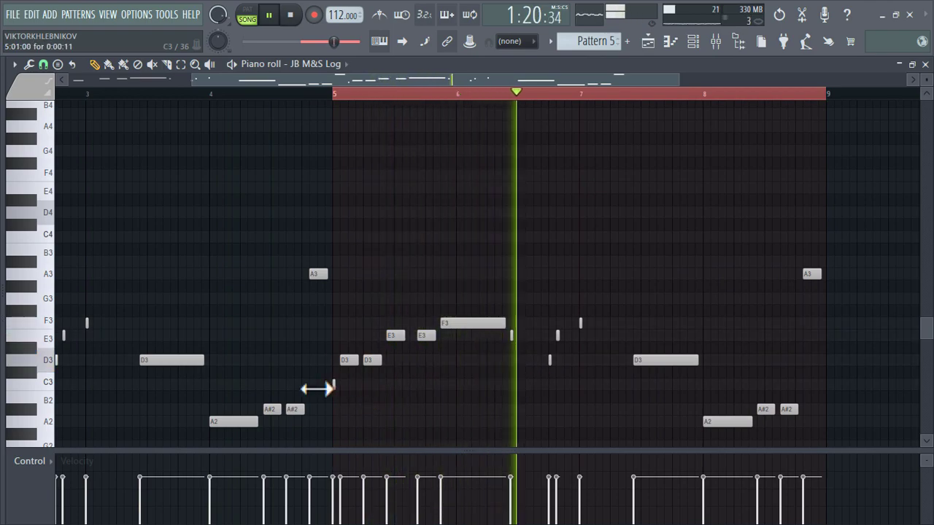
pyautogui.click(611, 360)
pyautogui.scroll(-3, 639, 414)
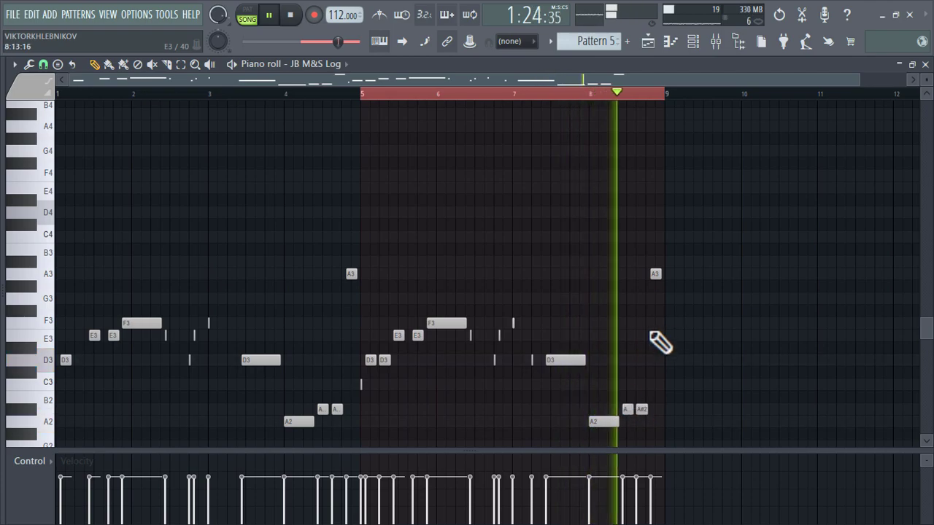
pyautogui.scroll(3, 682, 366)
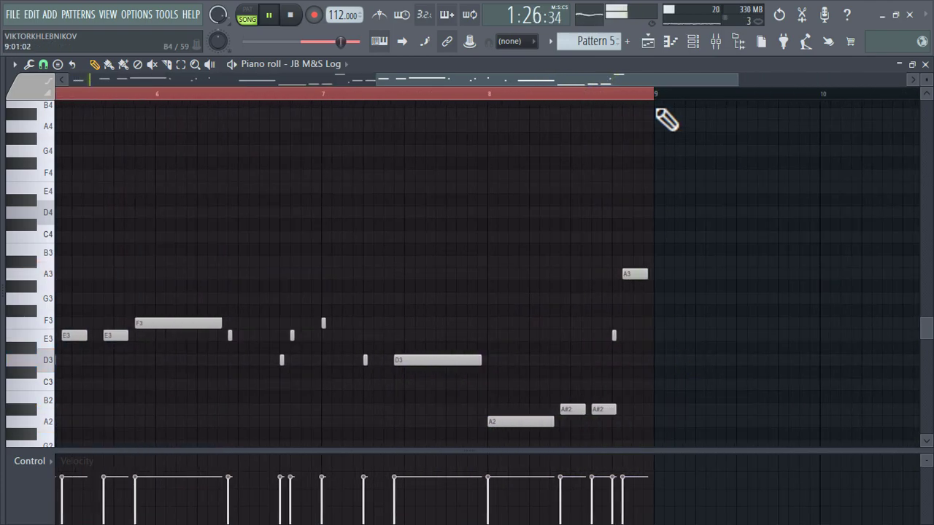
# - Replace the JB M&S Log channel's instrument with Harmless
pyautogui.click(693, 42)
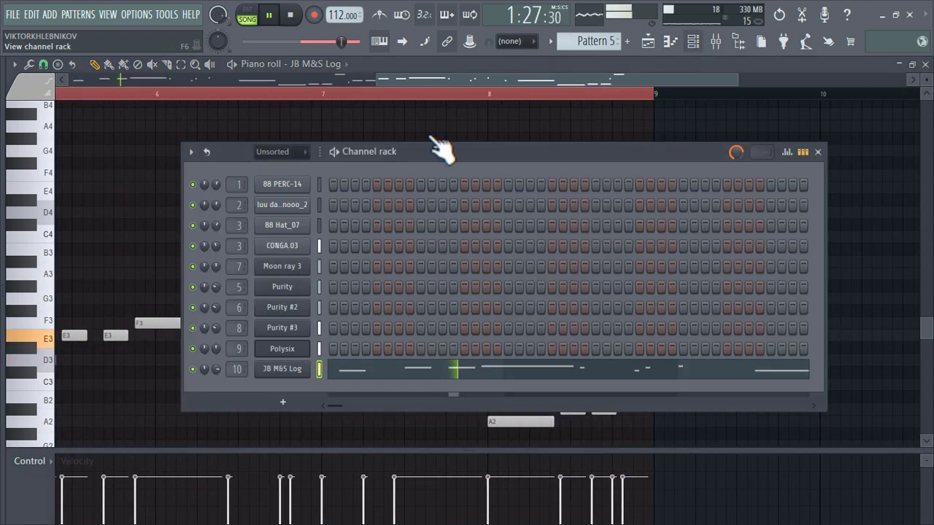
pyautogui.rightClick(297, 385)
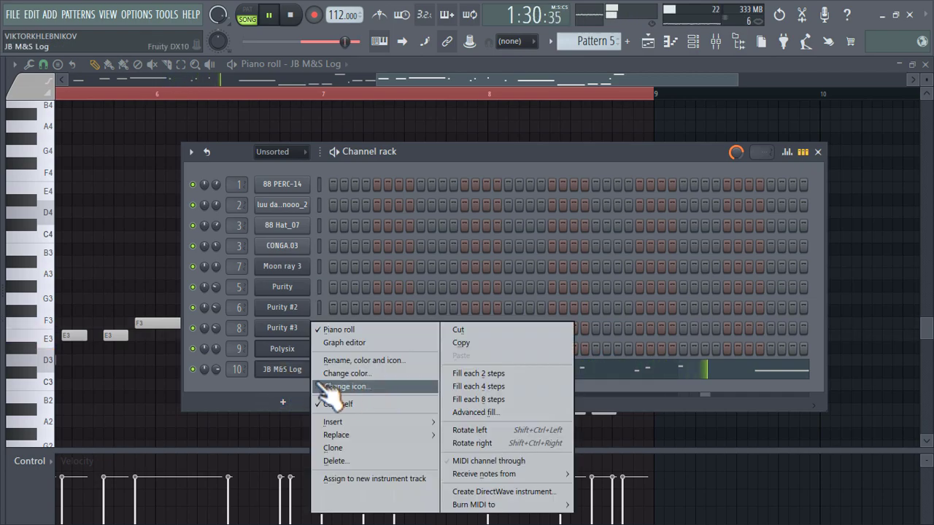
pyautogui.moveTo(362, 438)
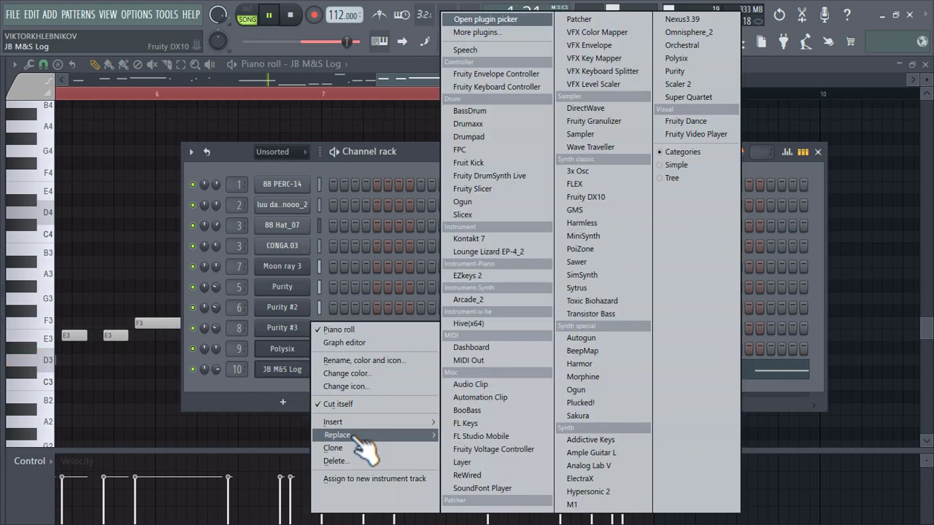
pyautogui.click(591, 223)
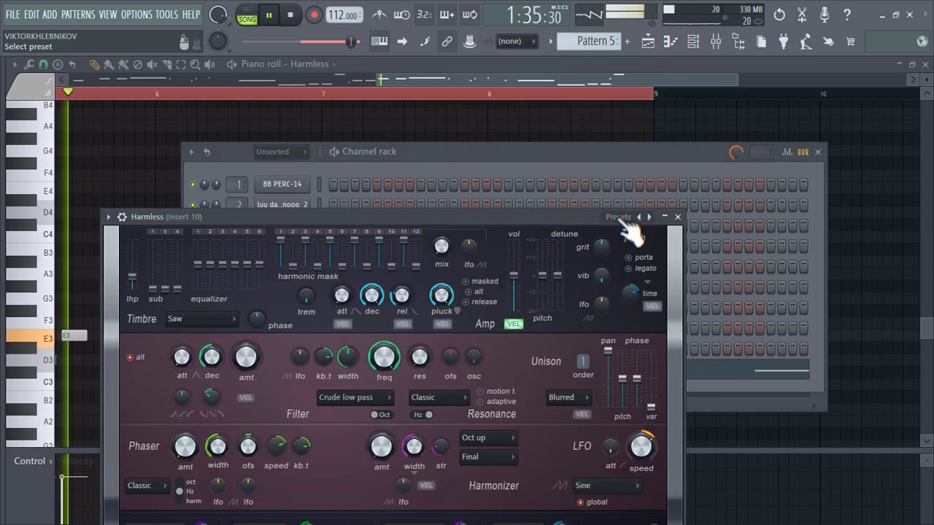
# - Load the Bit Wobbly AG preset in Harmless with the master pitch at -1200 cents, and adjust the channel's volume
pyautogui.click(629, 219)
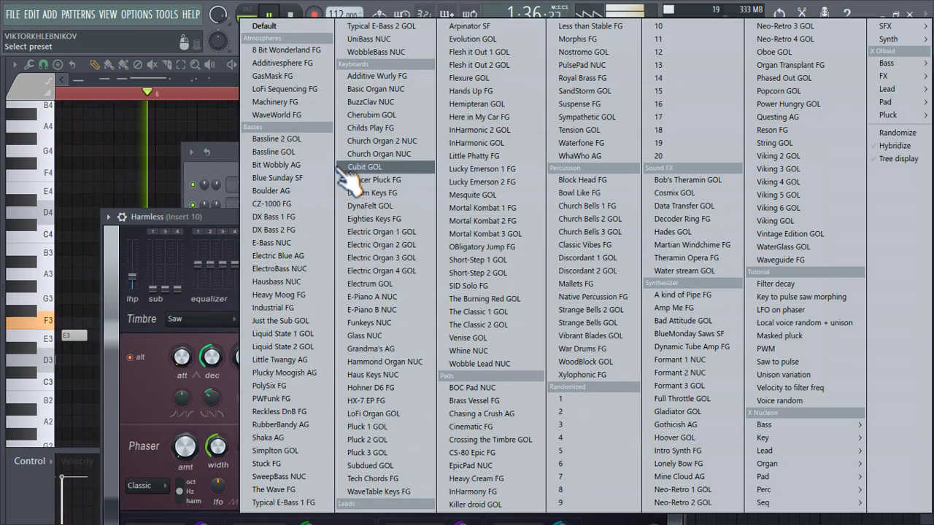
pyautogui.click(276, 165)
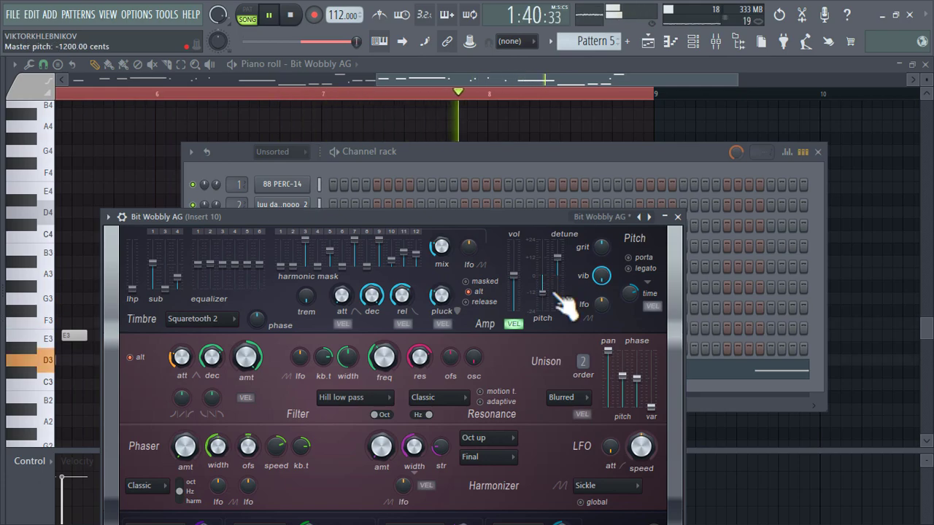
pyautogui.click(677, 217)
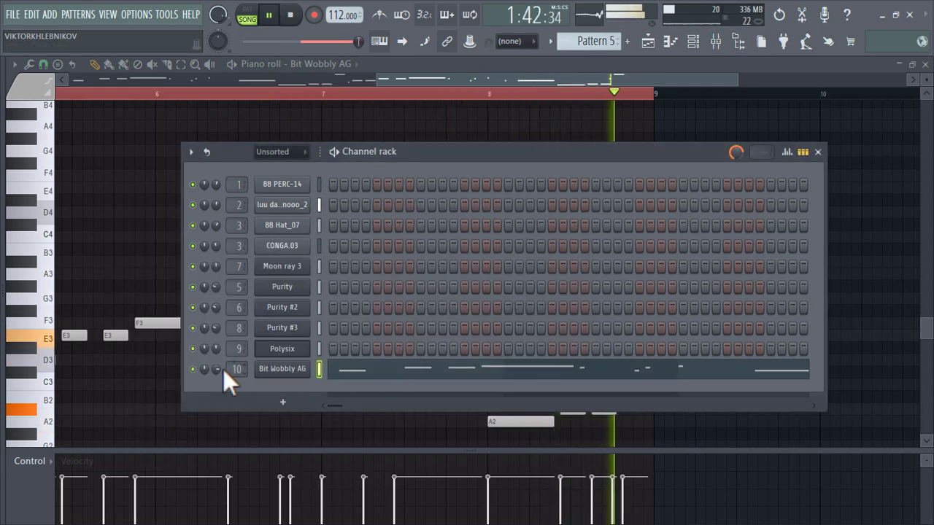
pyautogui.moveTo(217, 377); pyautogui.dragTo(217, 370)
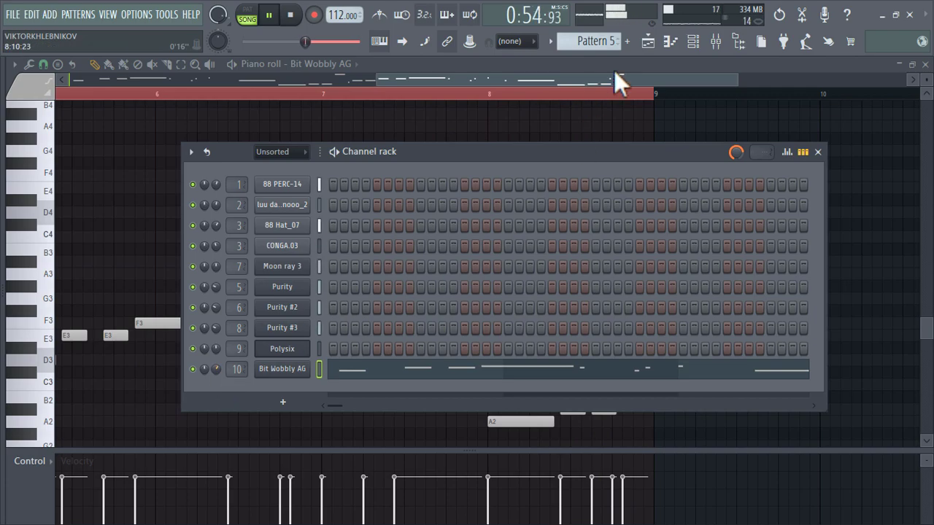
# - Return to the playlist and set the loop selection to run from bar 33 to bar 49
pyautogui.click(656, 47)
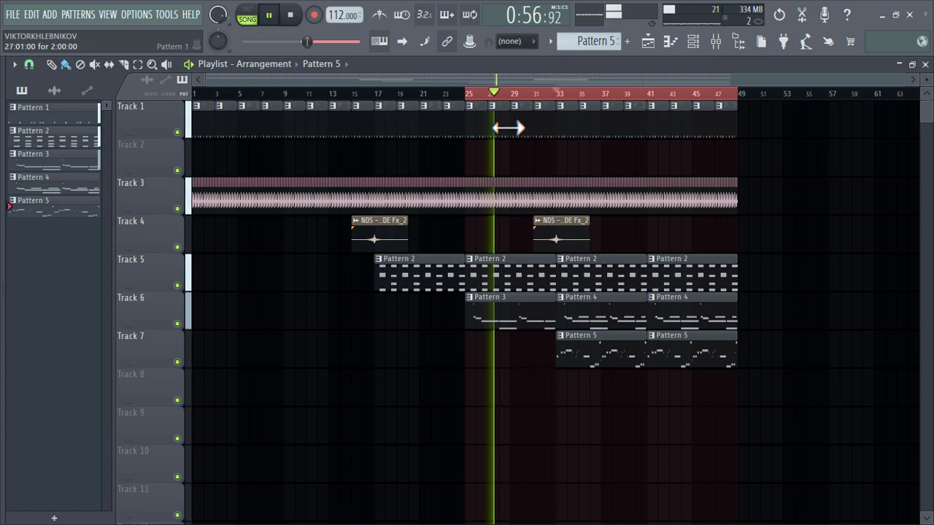
pyautogui.moveTo(469, 95); pyautogui.dragTo(558, 102)
pyautogui.click(833, 281)
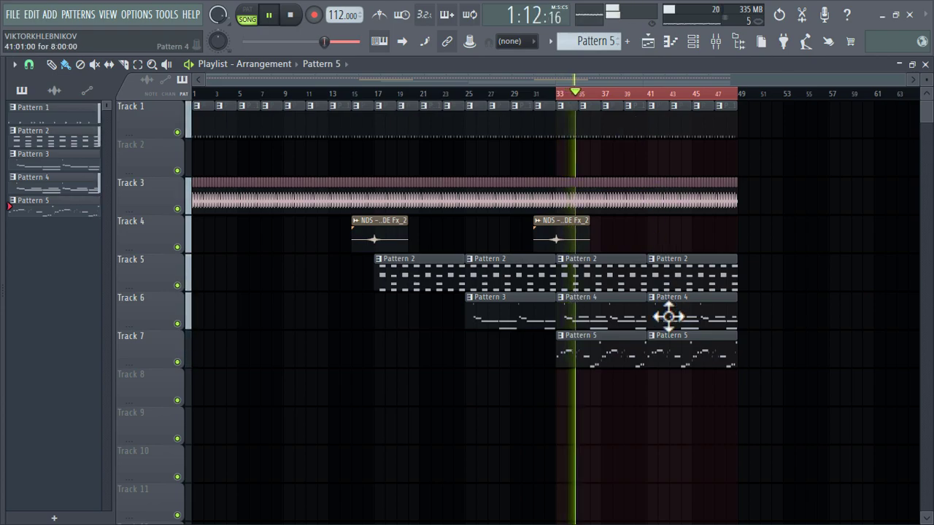
# - Create Pattern 6, place its clip on Track 8 from bar 41 and lengthen it, and open the pattern's channel rack
pyautogui.scroll(-1, 667, 316)
pyautogui.hscroll(3, 657, 328)
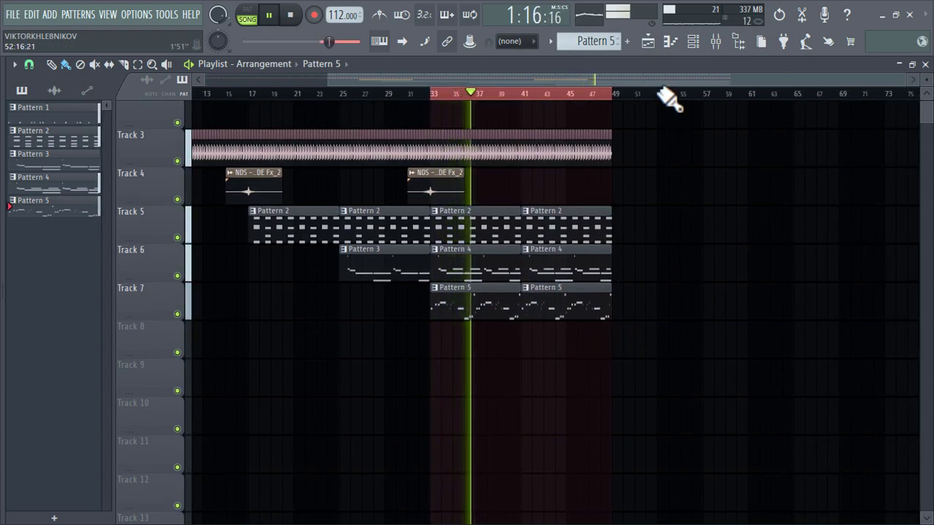
pyautogui.click(627, 41)
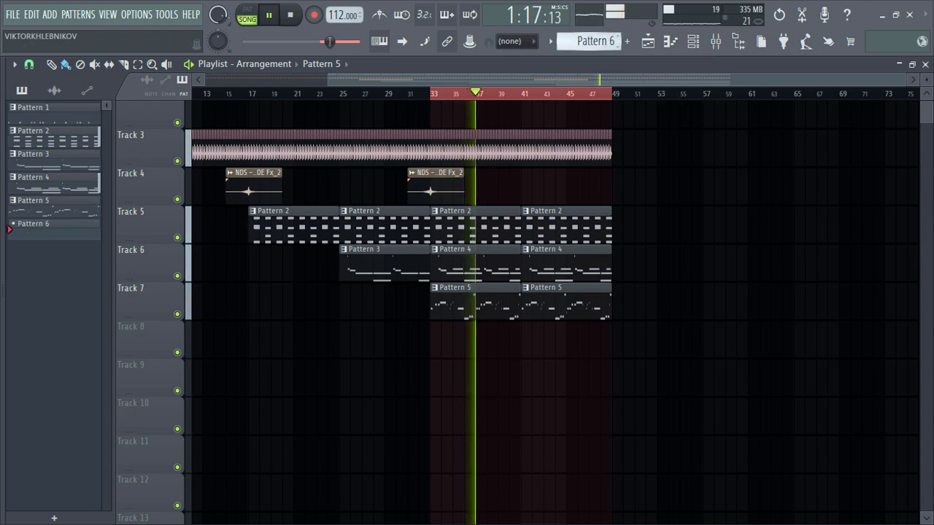
pyautogui.click(524, 335)
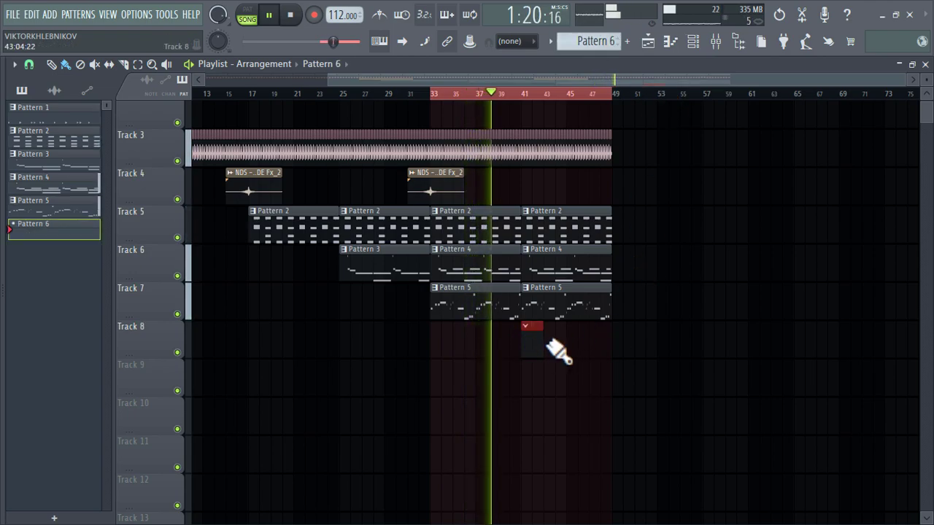
pyautogui.moveTo(556, 351); pyautogui.dragTo(607, 353)
pyautogui.hotkey('ctrl', 'z')
pyautogui.click(541, 344)
pyautogui.moveTo(546, 343); pyautogui.dragTo(589, 349)
pyautogui.press('F6')
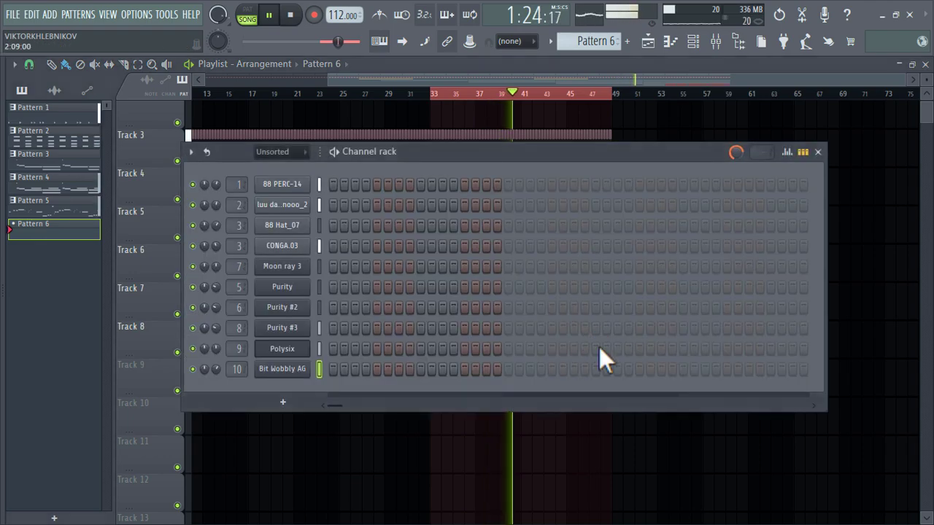
# - Add another Purity channel, choose a sound in its Guitar & Plucked category, and route the channel to mixer track 11
pyautogui.click(305, 402)
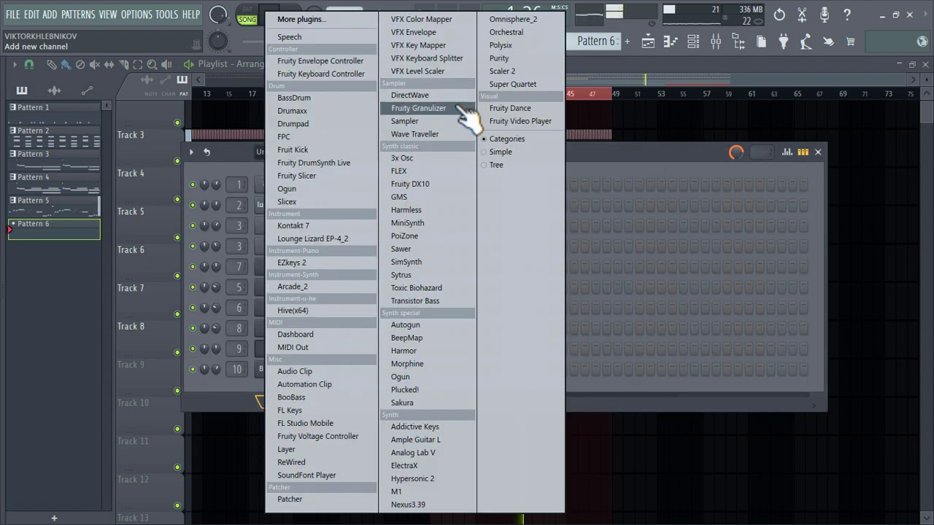
pyautogui.click(502, 59)
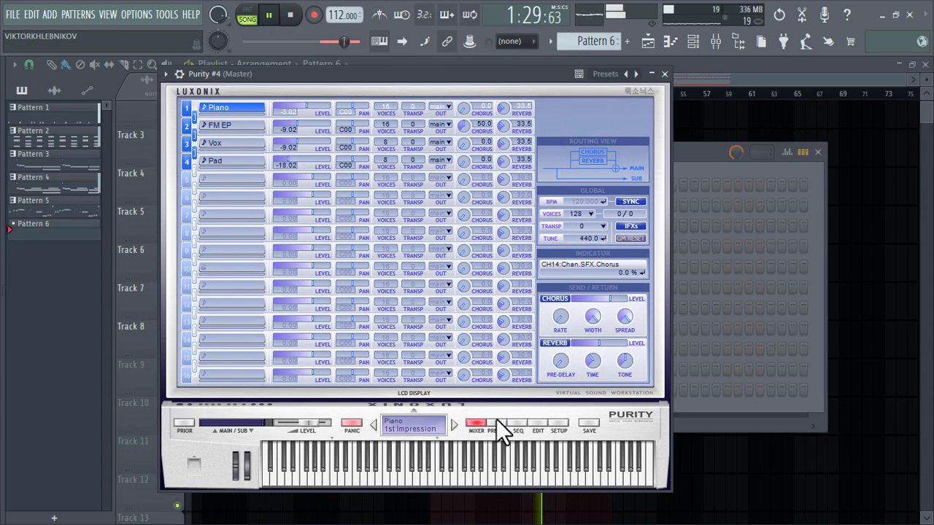
pyautogui.click(497, 423)
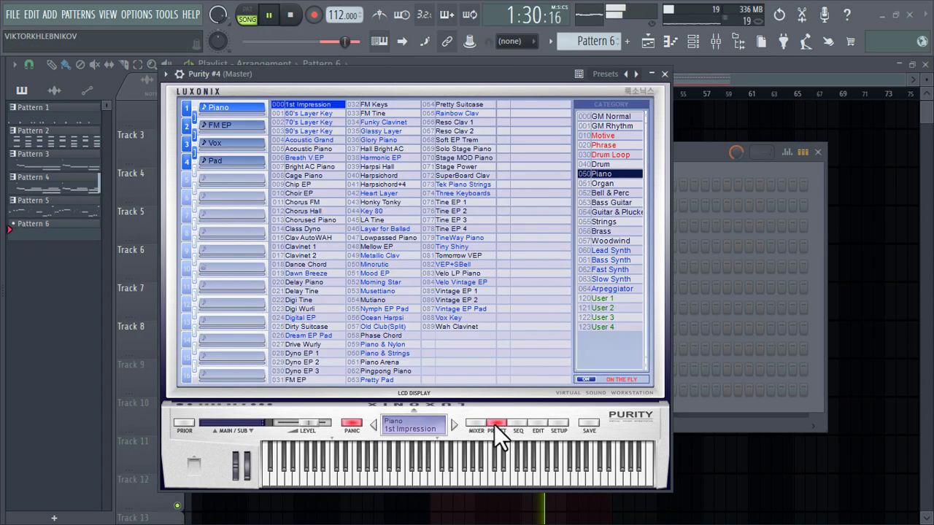
pyautogui.click(596, 241)
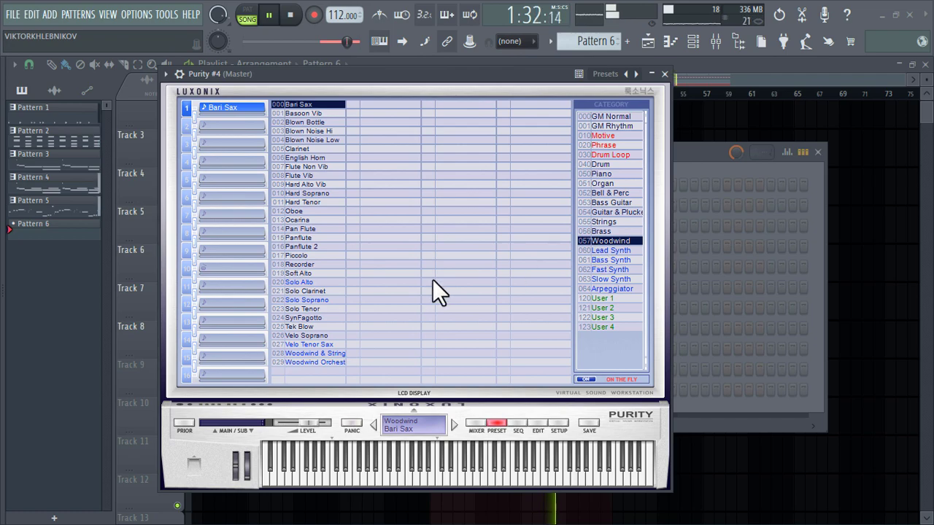
pyautogui.click(612, 212)
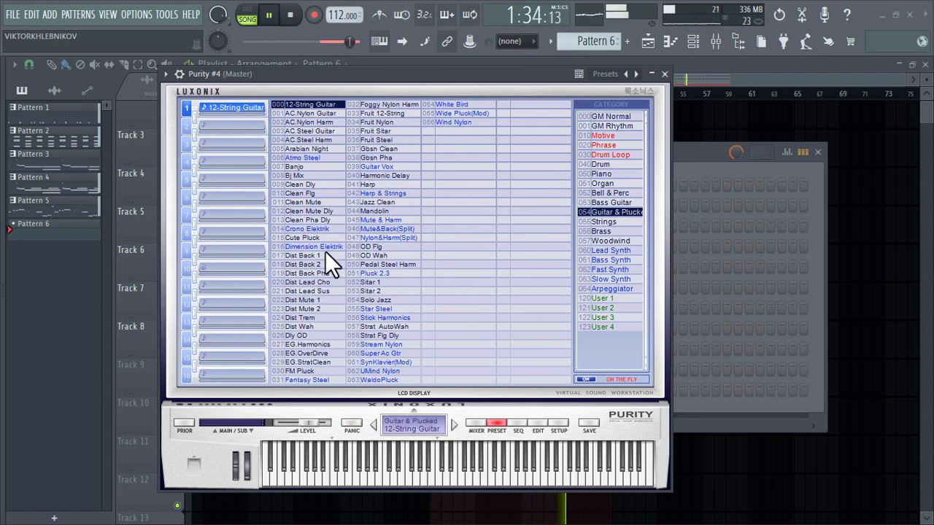
pyautogui.click(665, 74)
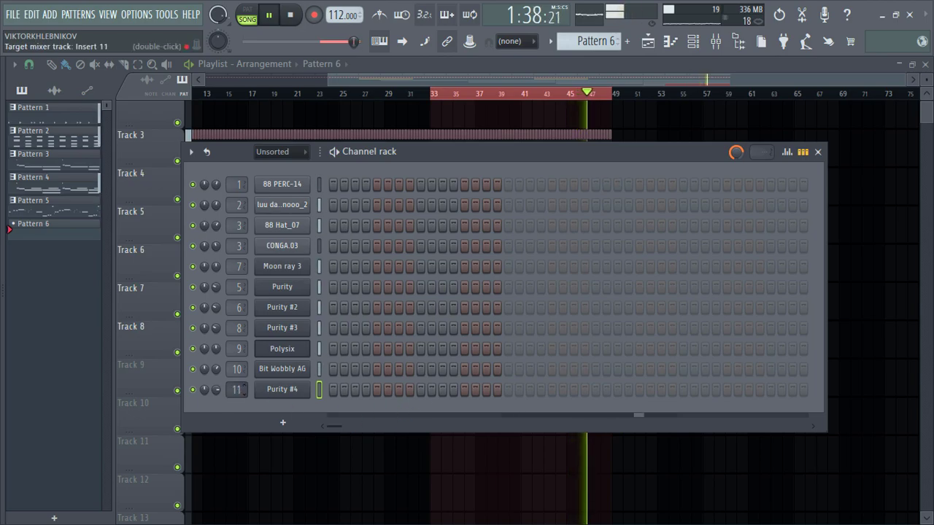
# - Draw short A4 grace notes leading into longer A#4 and D5 notes in bar 1 of the Purity #4 piano roll
pyautogui.rightClick(285, 394)
pyautogui.click(350, 330)
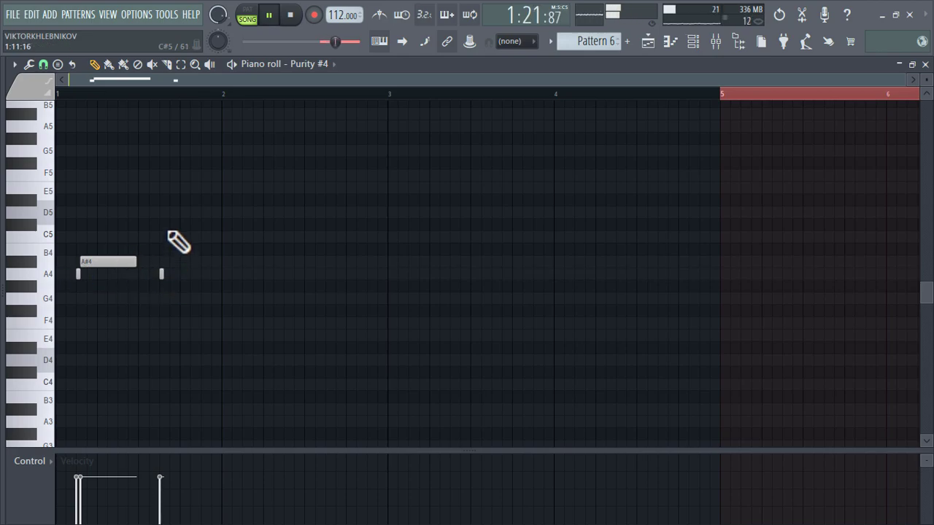
pyautogui.click(176, 213)
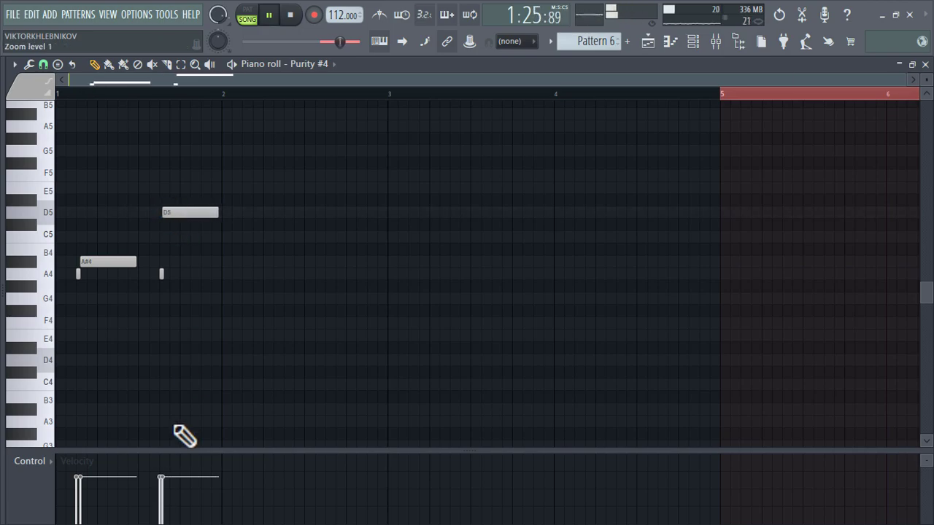
# - Randomize the note velocities, and complete bar 1 with an F5 note and a short, softer E5 note
pyautogui.hotkey('alt', 'r')
pyautogui.click(548, 399)
pyautogui.press('space')
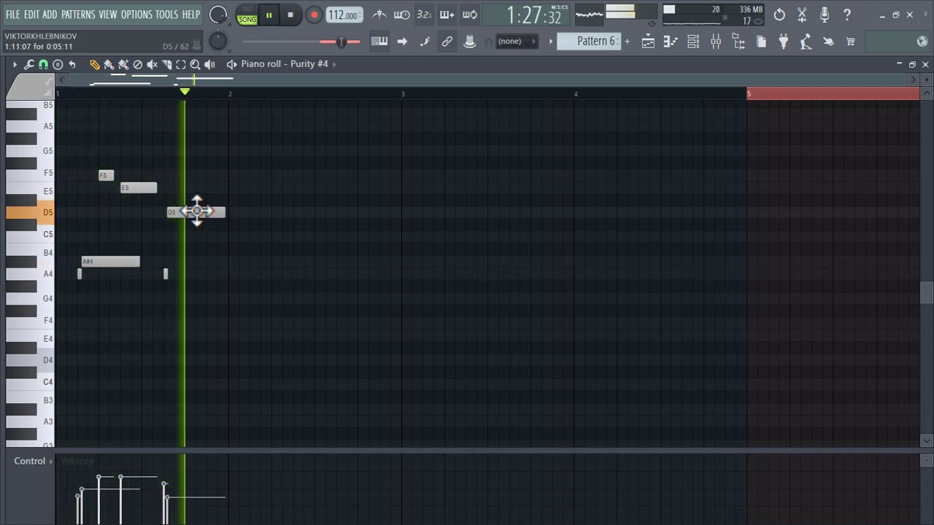
pyautogui.moveTo(158, 189); pyautogui.dragTo(123, 193)
pyautogui.moveTo(133, 489); pyautogui.dragTo(131, 498)
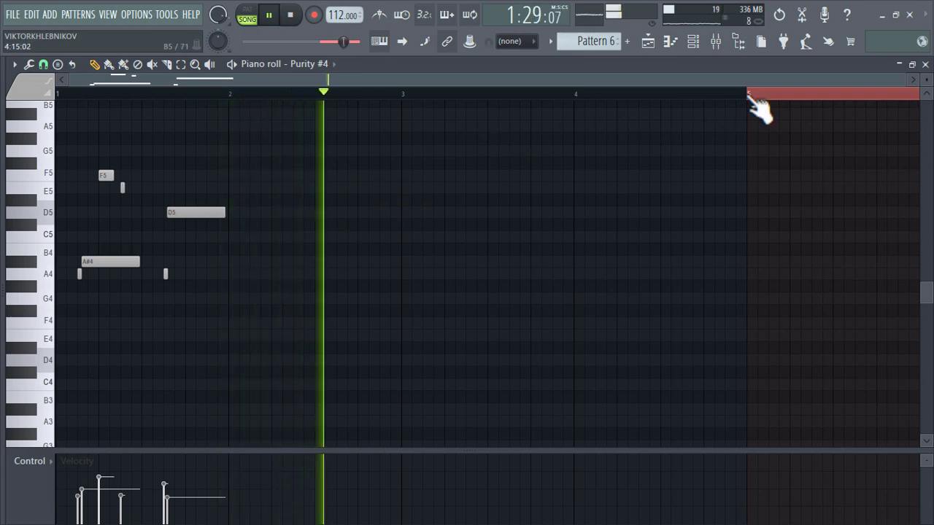
# - Draw a short D5 and A4 pair in bar 2, followed by a longer D5 and an A4 held almost to bar 3
pyautogui.hotkey('ctrl', 'a')
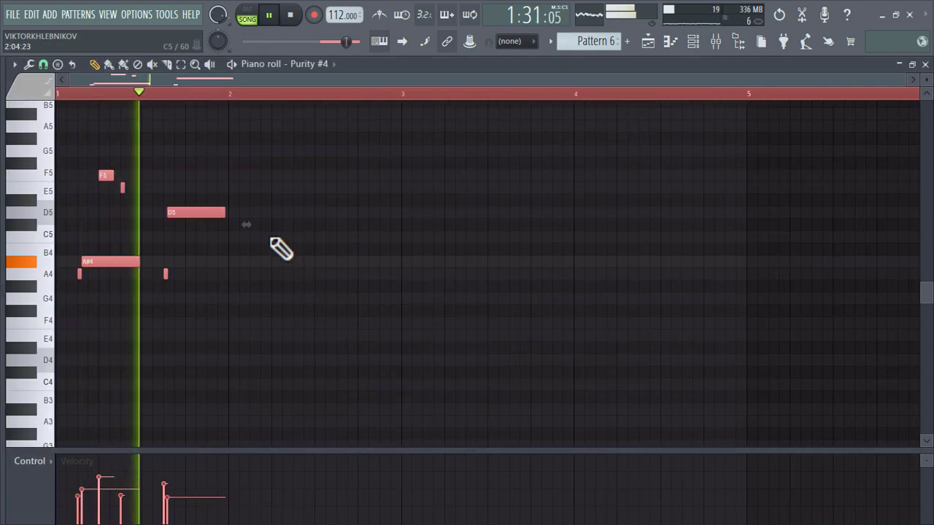
pyautogui.click(271, 215)
pyautogui.click(272, 213)
pyautogui.click(274, 274)
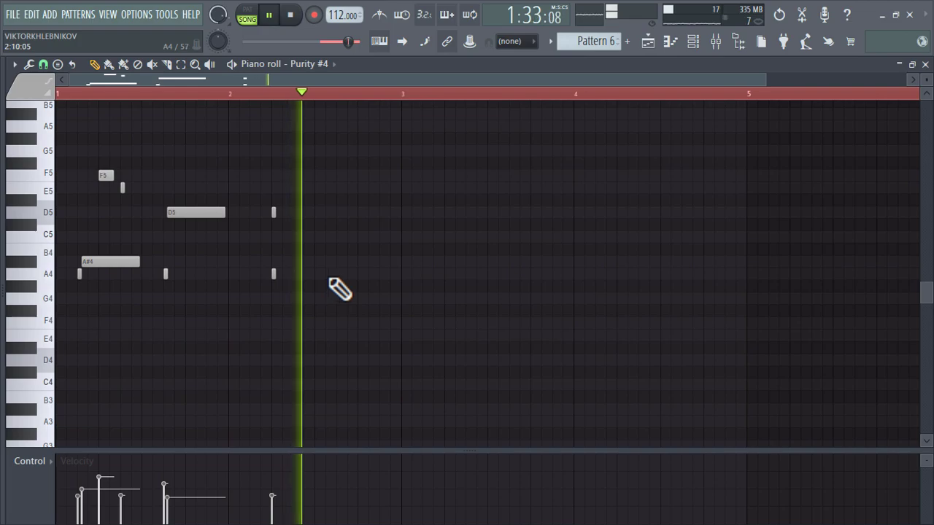
pyautogui.click(306, 212)
pyautogui.click(306, 274)
pyautogui.moveTo(310, 276); pyautogui.dragTo(415, 299)
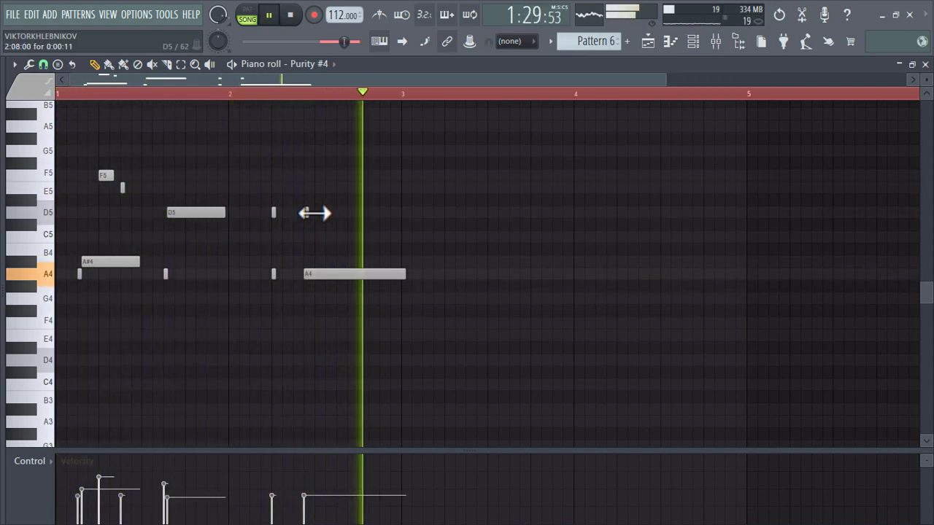
pyautogui.moveTo(307, 212); pyautogui.dragTo(331, 212)
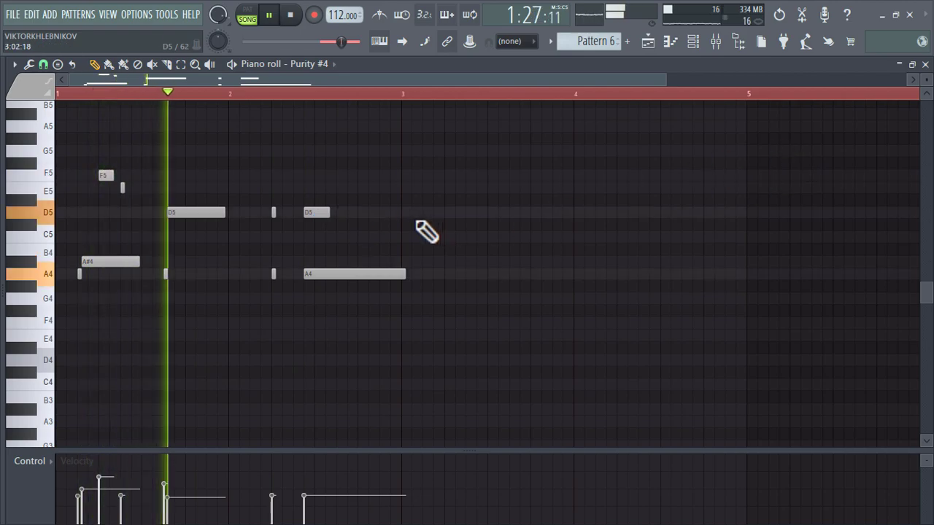
pyautogui.moveTo(403, 275); pyautogui.dragTo(391, 276)
# - Duplicate the two-bar phrase into bars 3 and 4, and try an extra D5 note at the start of the copy
pyautogui.moveTo(917, 95); pyautogui.dragTo(407, 192)
pyautogui.hotkey('ctrl', 'b')
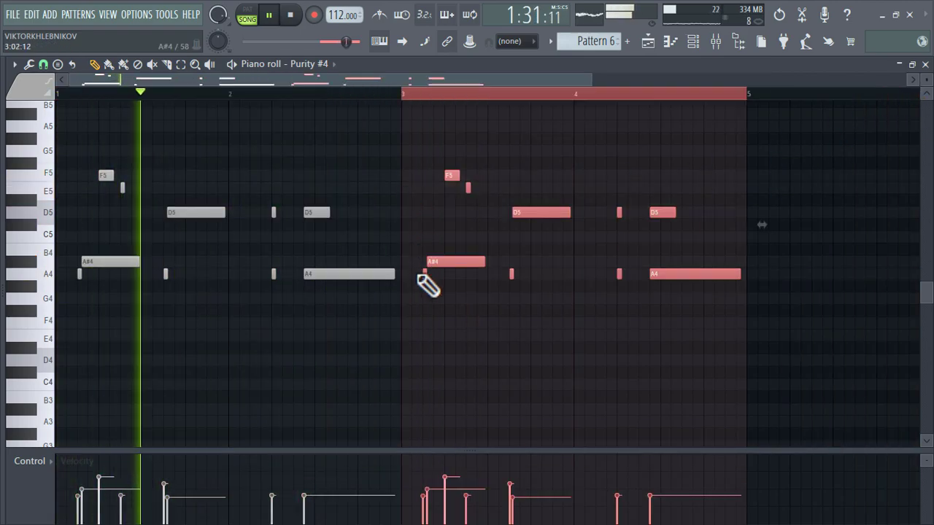
pyautogui.click(413, 334)
pyautogui.click(427, 212)
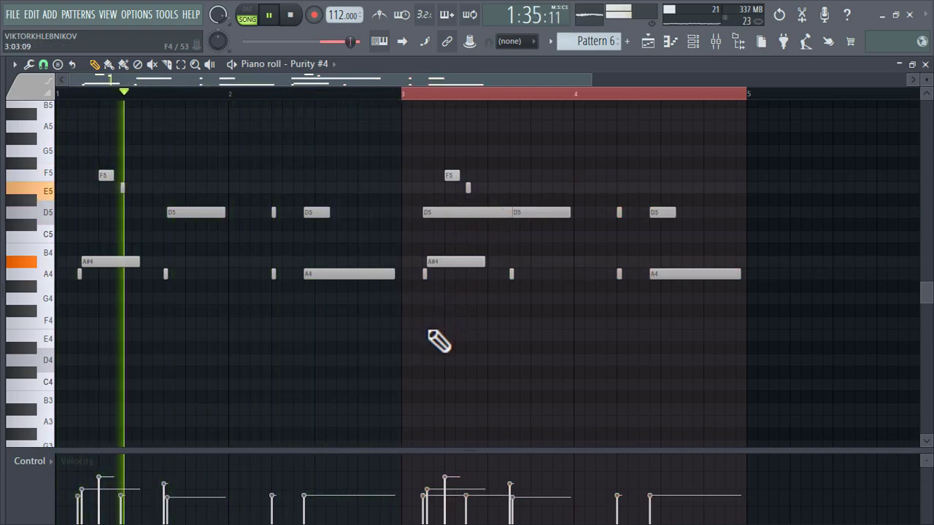
pyautogui.rightClick(453, 211)
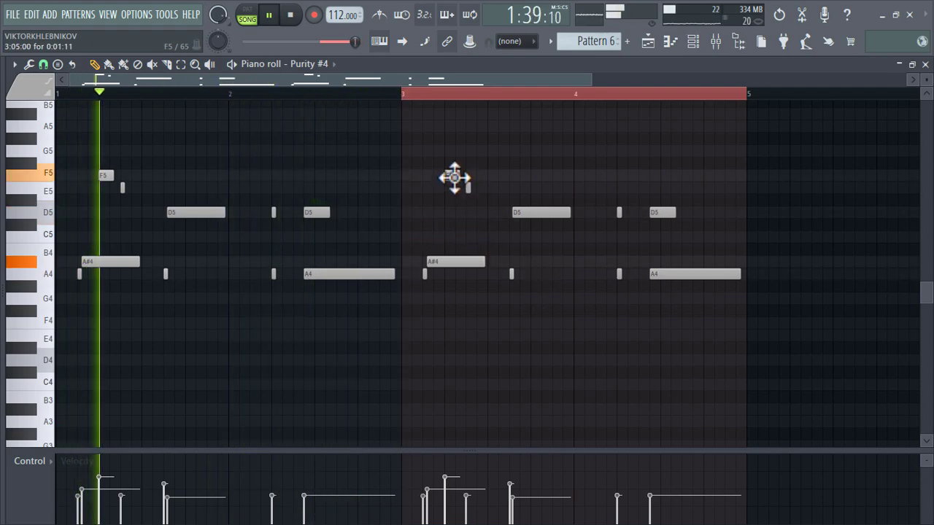
# - Check the pattern's clips in the playlist, reopen the first Track 8 clip and delete the duplicated notes from bars 3 and 4
pyautogui.click(649, 41)
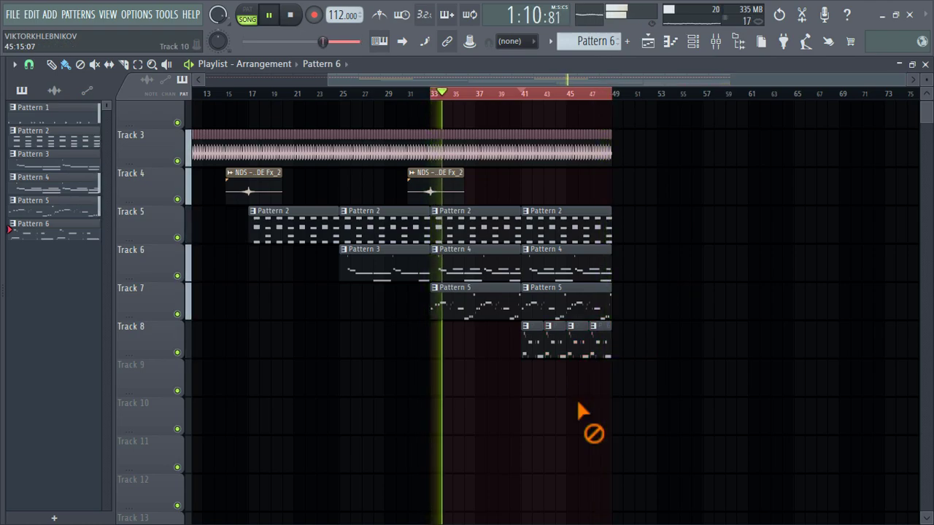
pyautogui.doubleClick(535, 350)
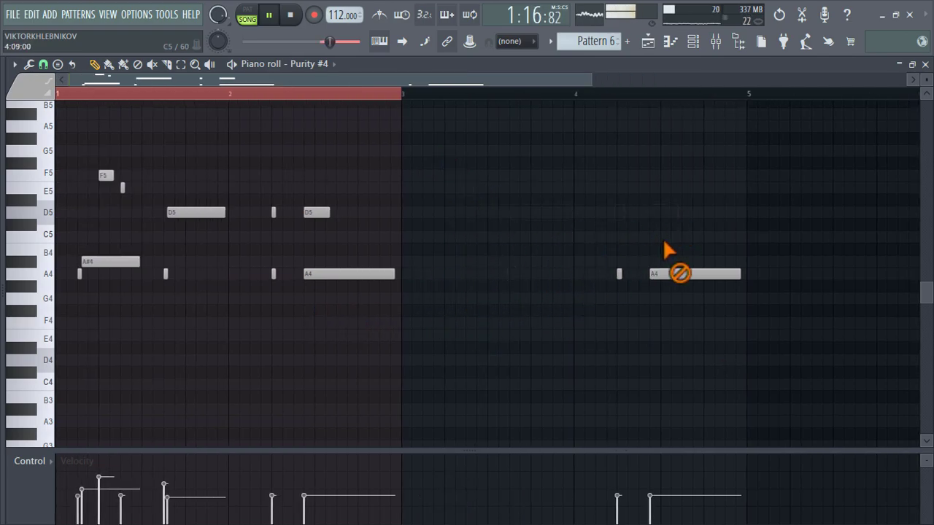
pyautogui.rightClick(619, 273)
pyautogui.rightClick(675, 273)
# - In the playlist, make the Track 8 clip at bar 43 unique as Pattern 7 and remove the clip at bar 47
pyautogui.click(651, 42)
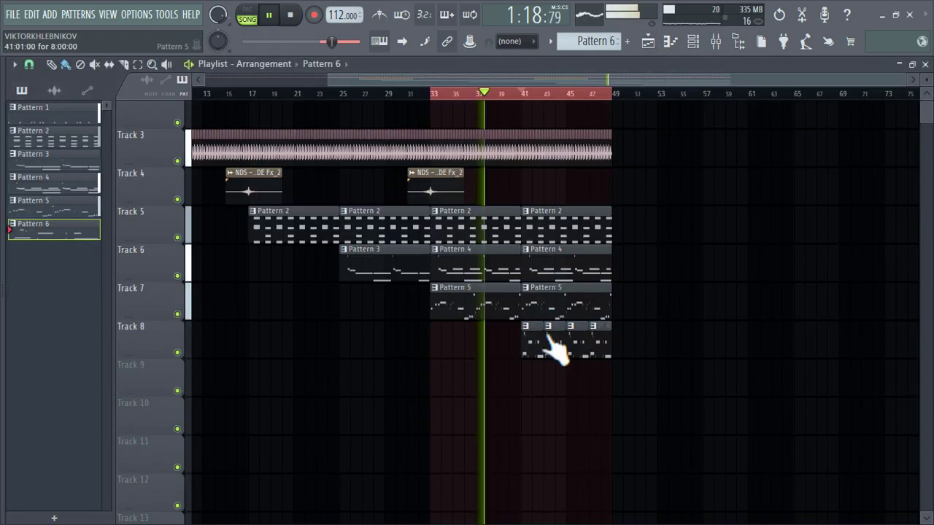
pyautogui.rightClick(546, 333)
pyautogui.click(576, 416)
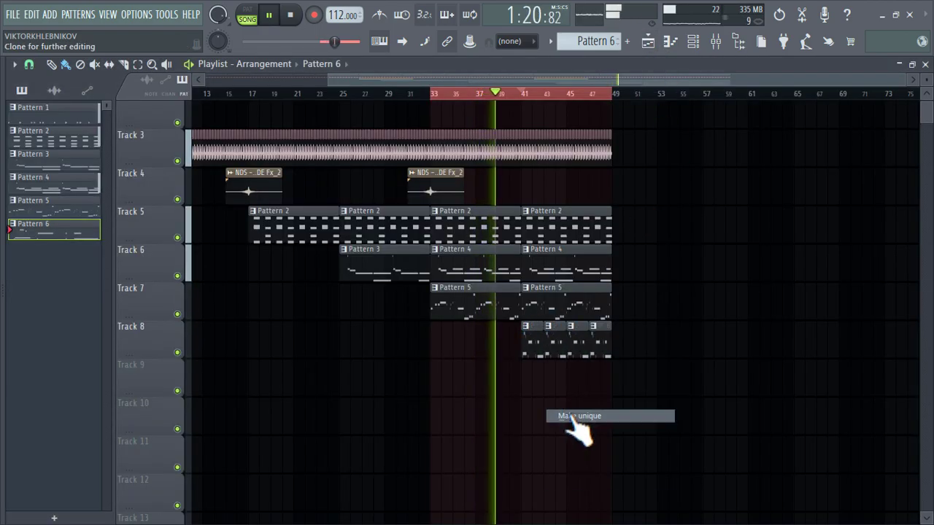
pyautogui.moveTo(610, 343); pyautogui.dragTo(588, 343)
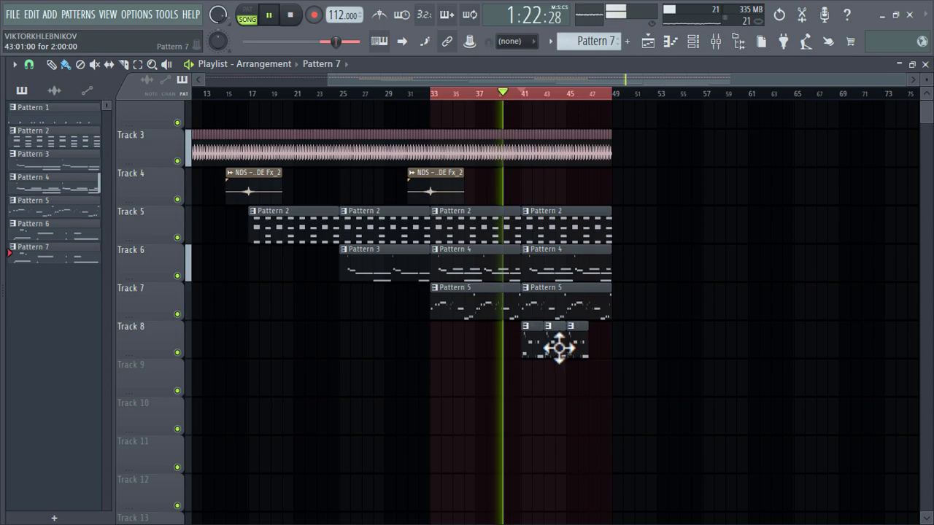
# - Place Pattern 7 at bar 47 on Track 8 and rework its bar 2 into a short A#4 over long A4 and D4 notes
pyautogui.doubleClick(605, 346)
pyautogui.hscroll(-2, 248, 323)
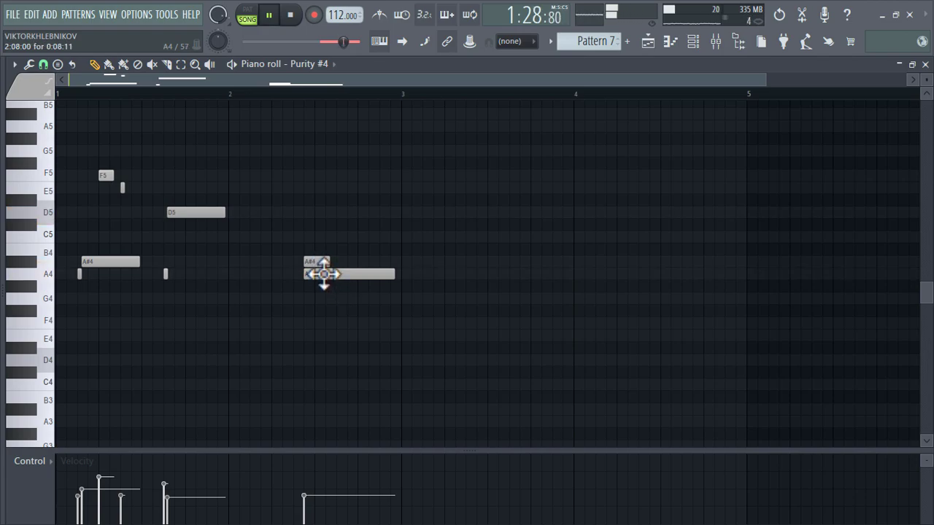
pyautogui.click(305, 360)
pyautogui.moveTo(329, 360)
pyautogui.mouseDown()
pyautogui.moveTo(409, 356)
pyautogui.moveTo(395, 355)
pyautogui.mouseUp()
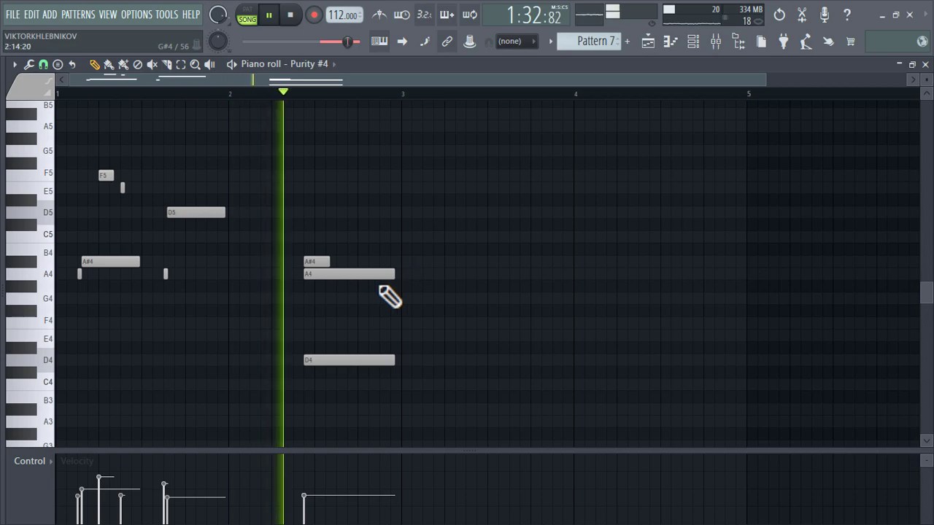
pyautogui.click(668, 42)
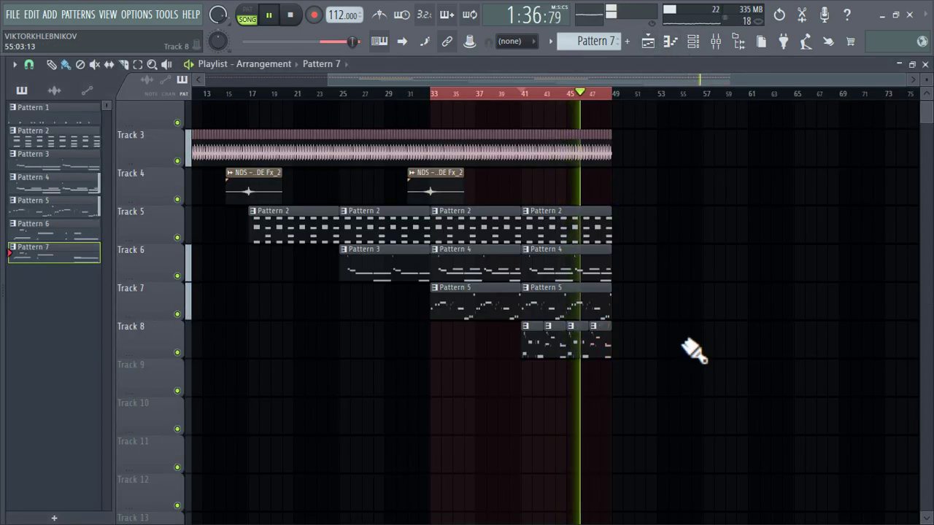
# - Delete the Pattern 4 clip at bar 41 on Track 6 and place another NDS - W4DE Fx_2 clip on Track 4 from bar 39
pyautogui.rightClick(590, 265)
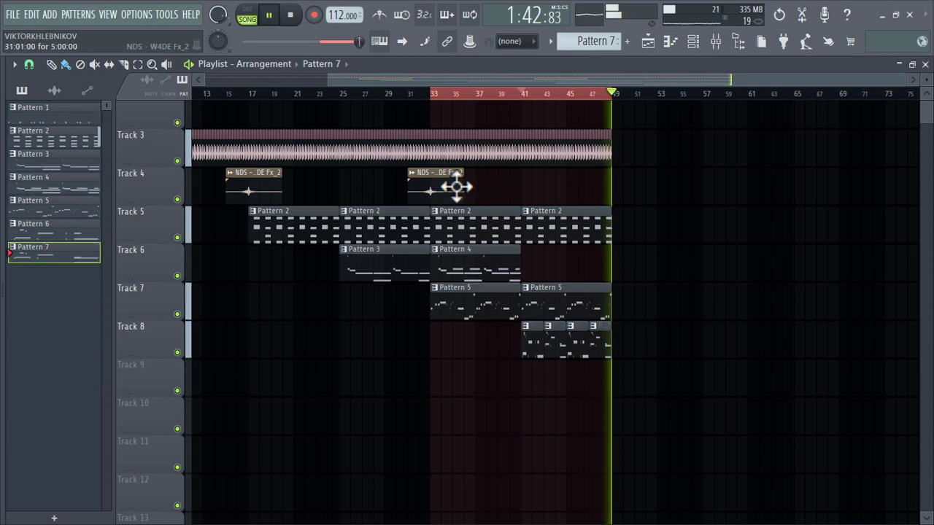
pyautogui.click(448, 186)
pyautogui.click(530, 187)
pyautogui.rightClick(626, 189)
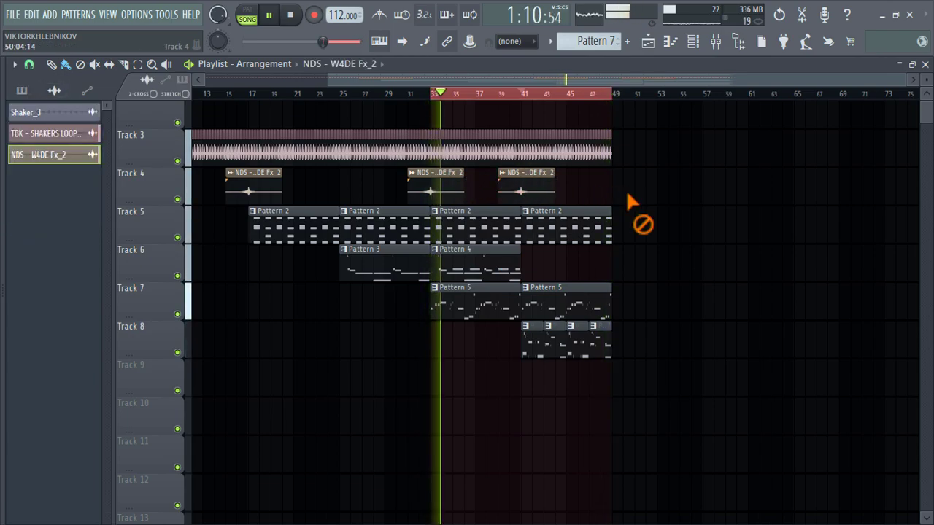
# - Create Pattern 8, fill Track 9 with its clips from bar 41 to bar 49, and open the pattern's channel rack
pyautogui.hscroll(1, 657, 212)
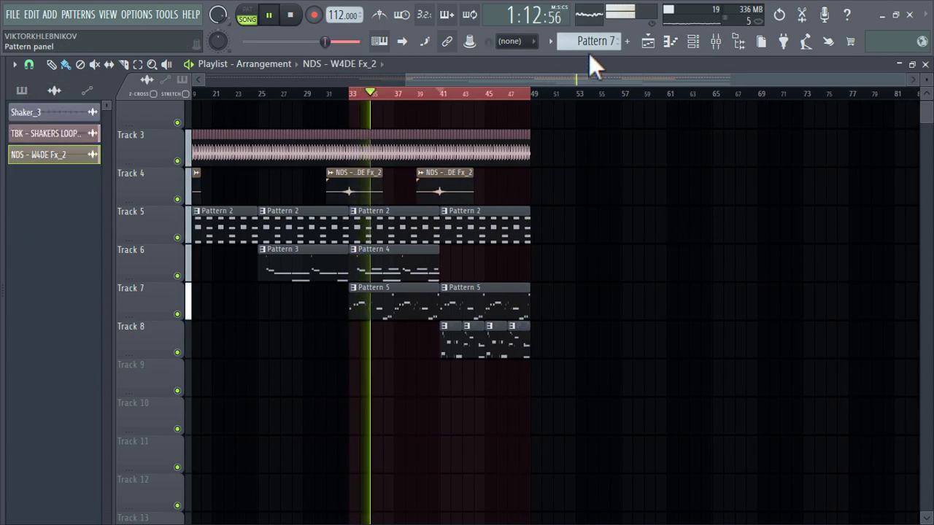
pyautogui.scroll(1, 588, 46)
pyautogui.moveTo(447, 383); pyautogui.dragTo(535, 382)
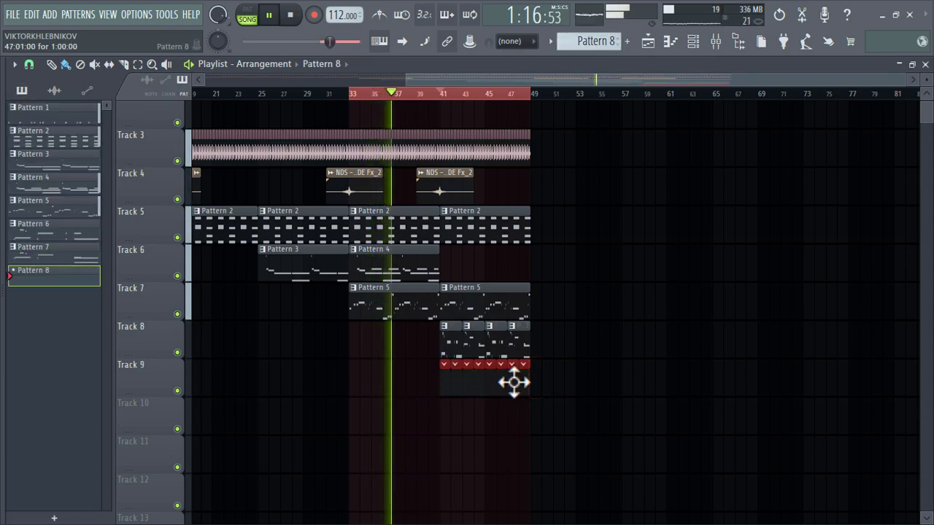
pyautogui.doubleClick(514, 382)
# - Add another Purity channel and load the Agogo preset from its Bell & Perc category
pyautogui.click(316, 259)
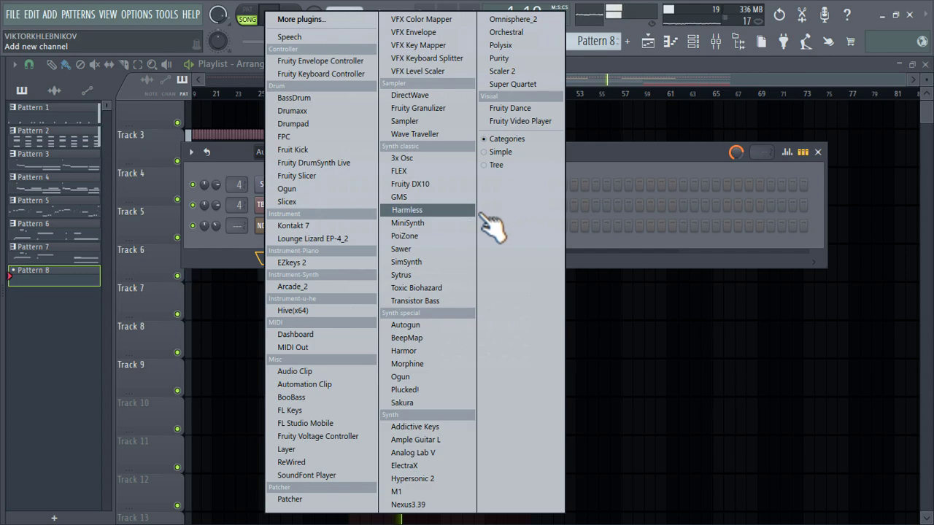
pyautogui.click(532, 60)
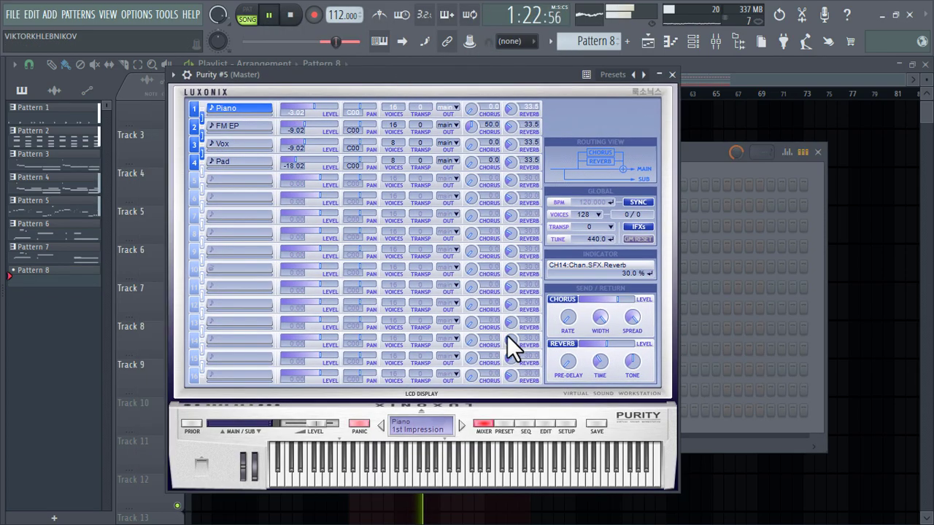
pyautogui.click(501, 426)
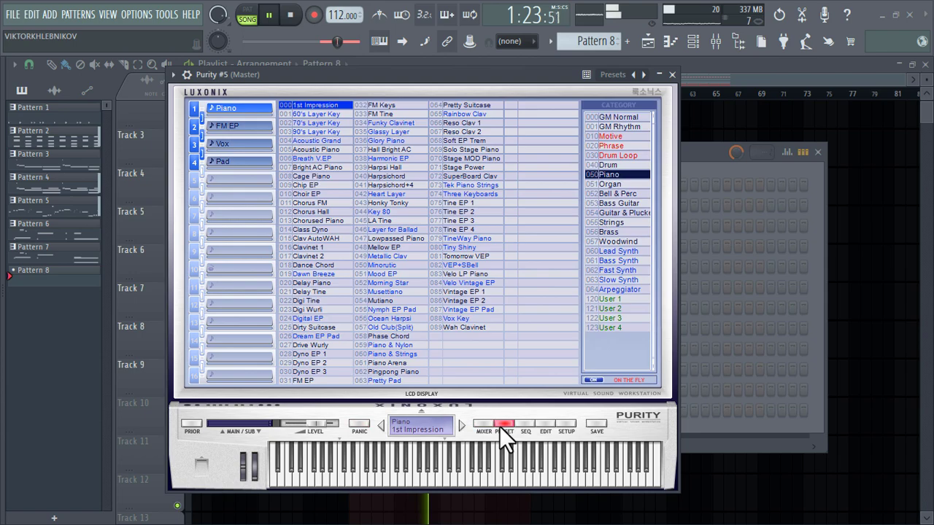
pyautogui.click(616, 193)
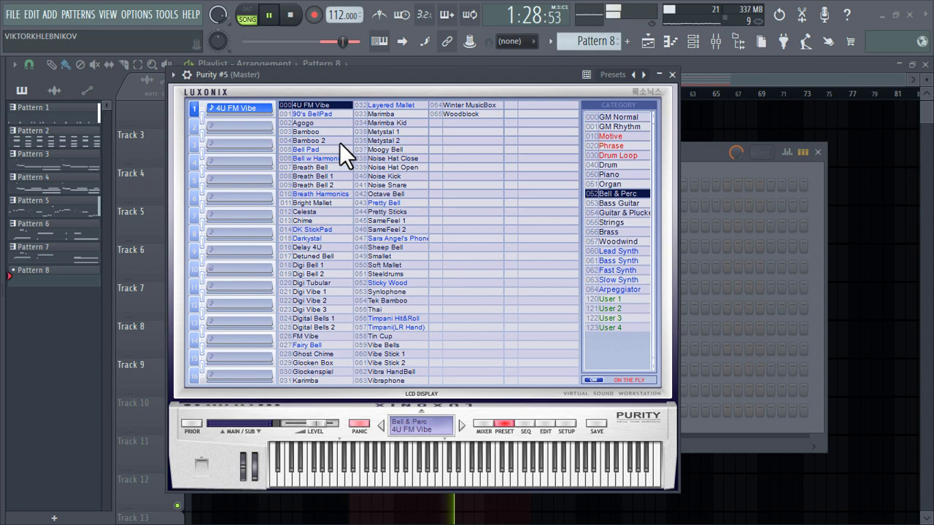
pyautogui.click(321, 123)
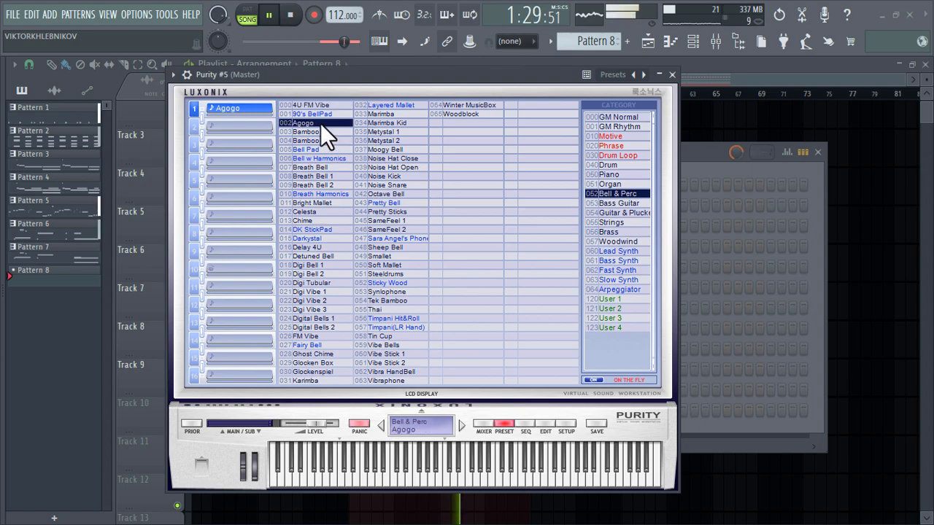
pyautogui.click(672, 75)
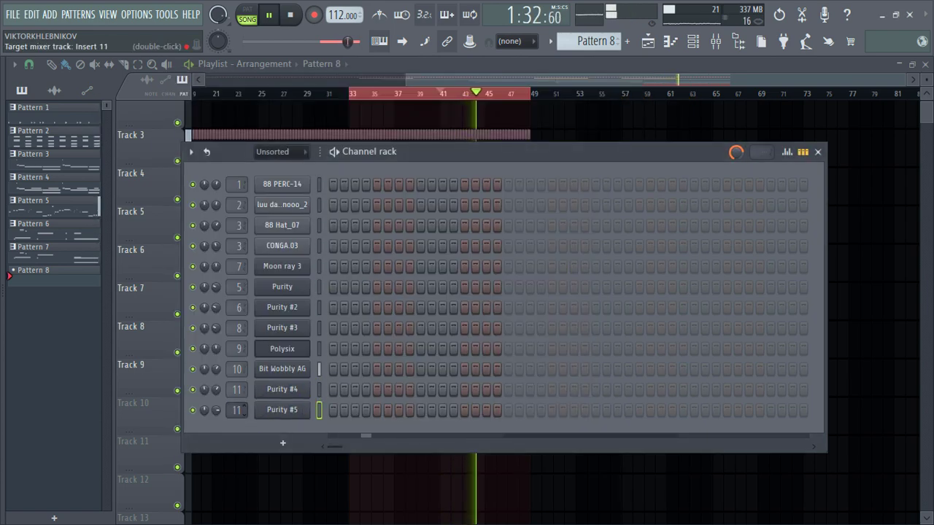
# - Open the piano roll of the Purity #5 channel
pyautogui.rightClick(293, 410)
pyautogui.click(349, 330)
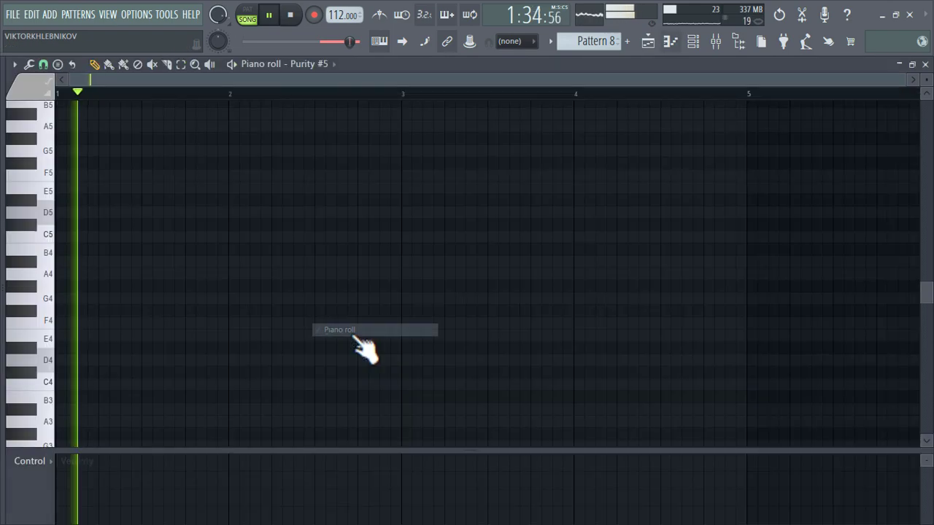
pyautogui.click(58, 238)
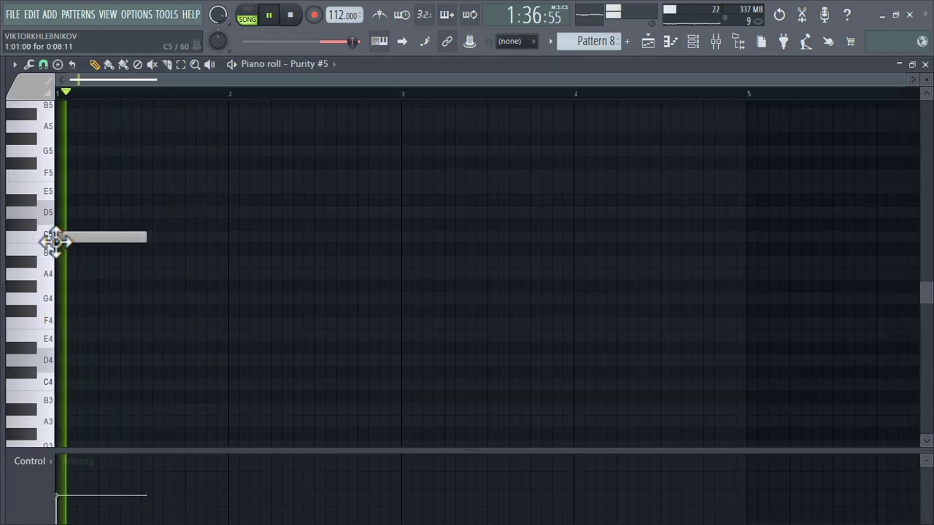
pyautogui.press('space')
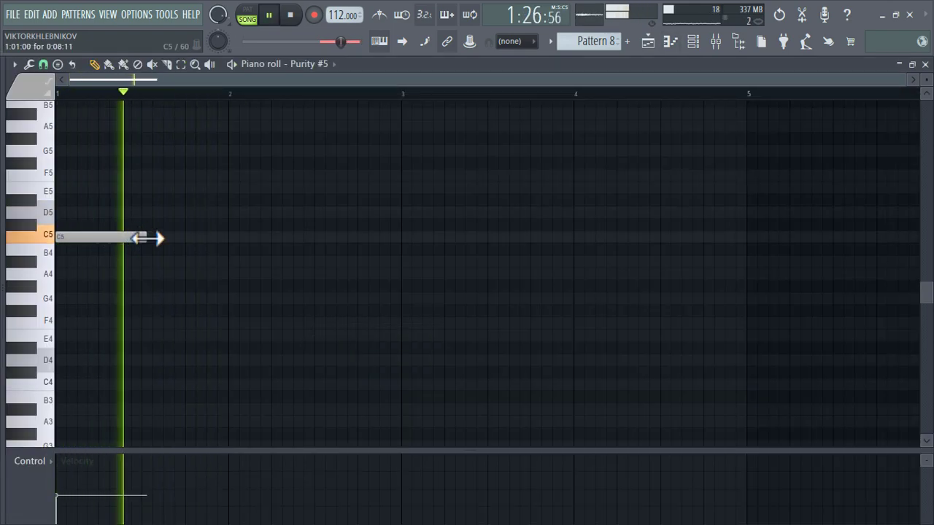
pyautogui.moveTo(145, 238); pyautogui.dragTo(54, 277)
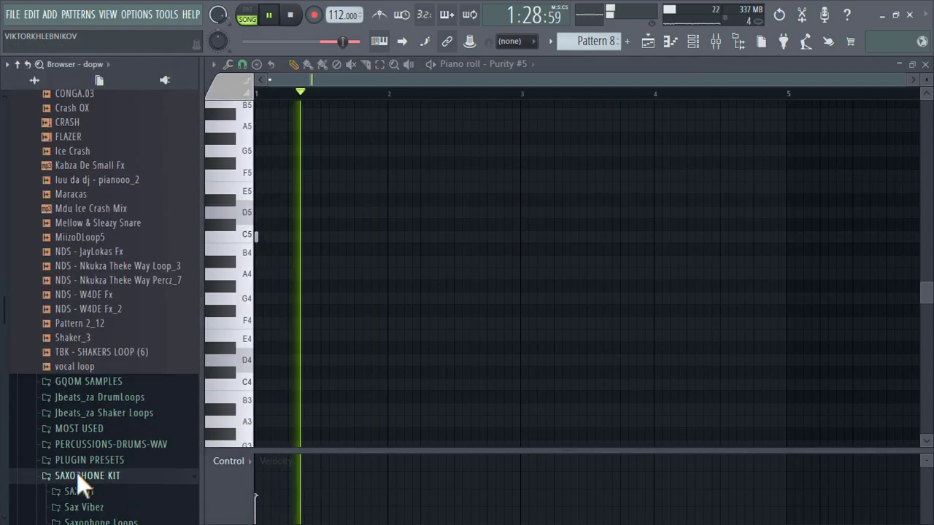
pyautogui.click(97, 243)
pyautogui.rightClick(99, 251)
pyautogui.click(100, 227)
pyautogui.rightClick(100, 229)
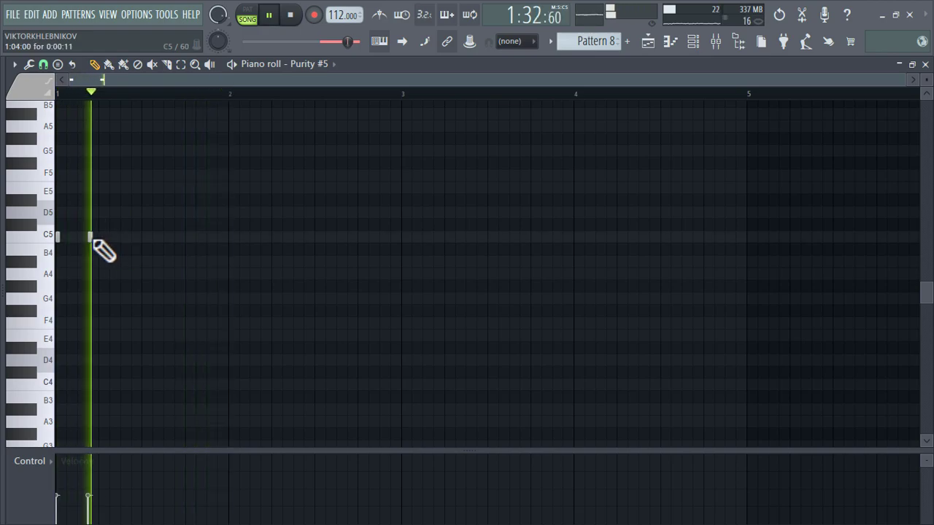
pyautogui.click(91, 239)
pyautogui.click(133, 238)
pyautogui.click(143, 238)
pyautogui.click(152, 238)
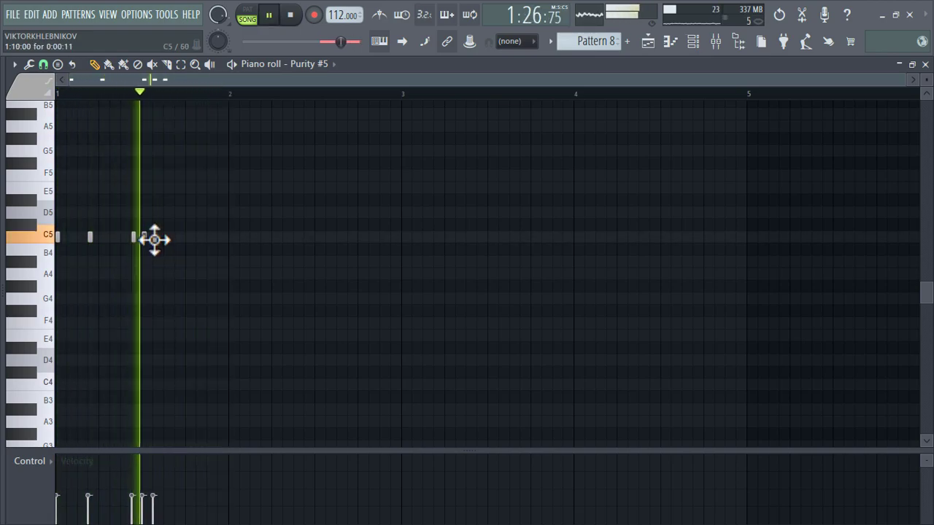
pyautogui.rightClick(155, 237)
pyautogui.rightClick(77, 247)
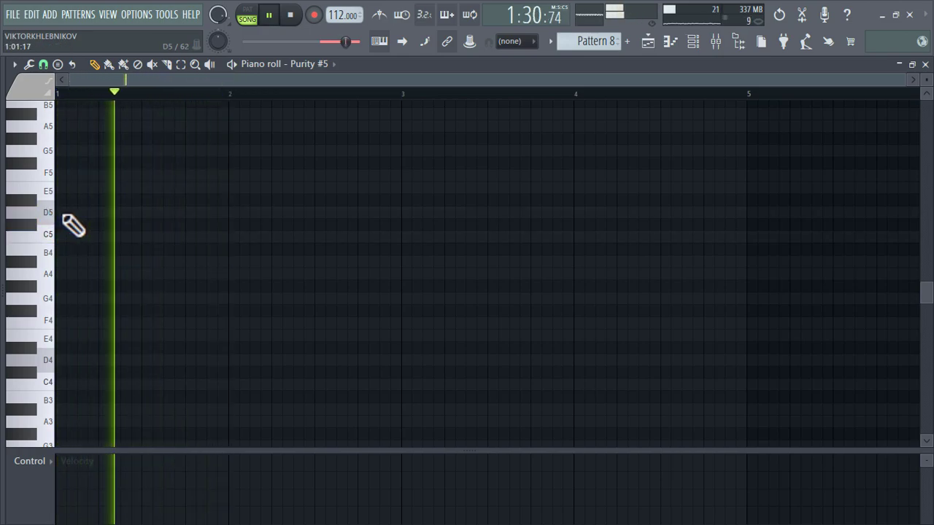
# - Place two short full-velocity D5 notes in bar 1 of Purity #5, at step 1 and step 8
pyautogui.click(50, 214)
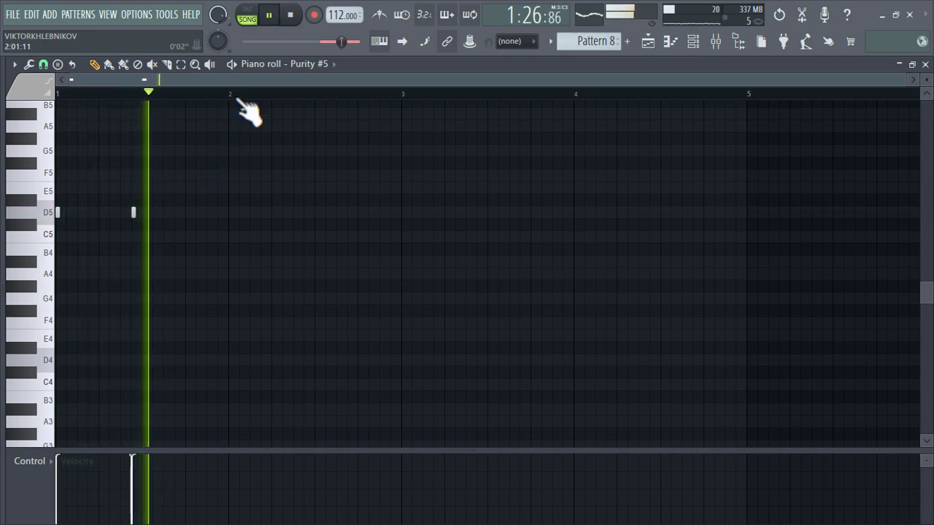
pyautogui.hotkey('ctrl', 'a')
pyautogui.hotkey('ctrl', 'd')
# - Lower the volume of mixer track Insert 12, pan it 15% right and adjust its stereo separation
pyautogui.click(718, 41)
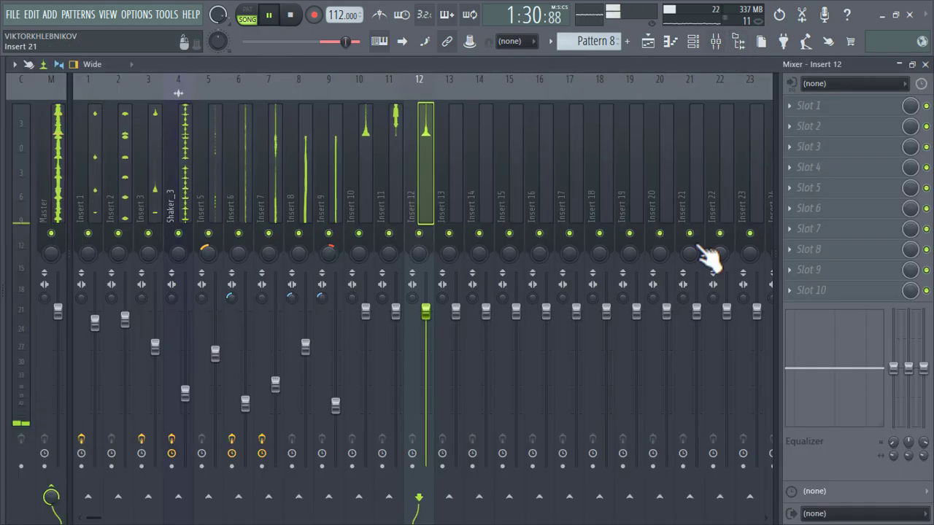
pyautogui.moveTo(425, 313); pyautogui.dragTo(427, 380)
pyautogui.moveTo(420, 253); pyautogui.dragTo(419, 244)
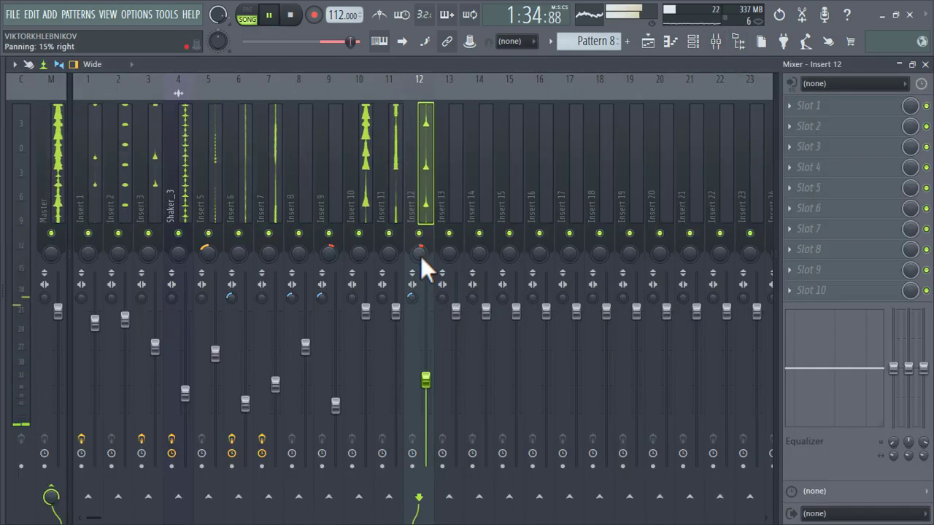
# - Place another NDS - W4DE Fx_2 clip on playlist Track 4 from bar 47
pyautogui.click(647, 41)
pyautogui.rightClick(606, 338)
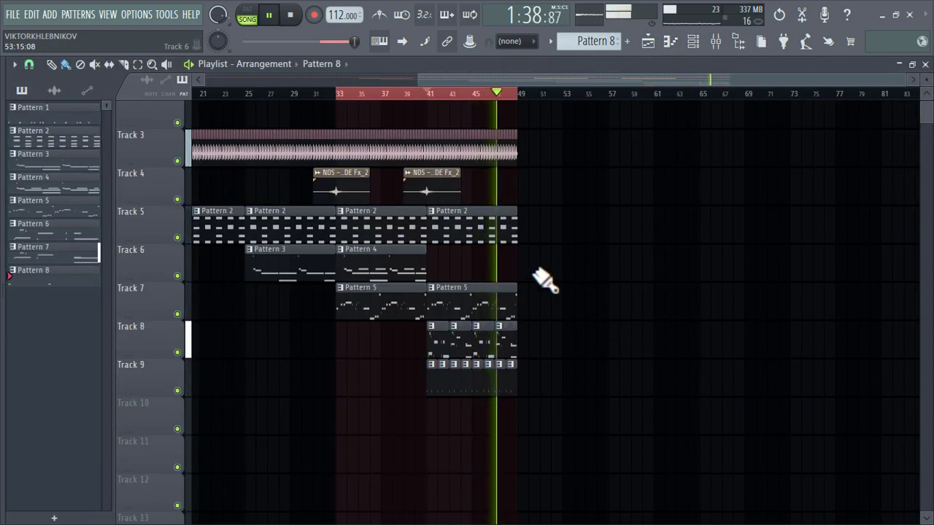
pyautogui.click(443, 192)
pyautogui.moveTo(443, 192); pyautogui.dragTo(534, 191)
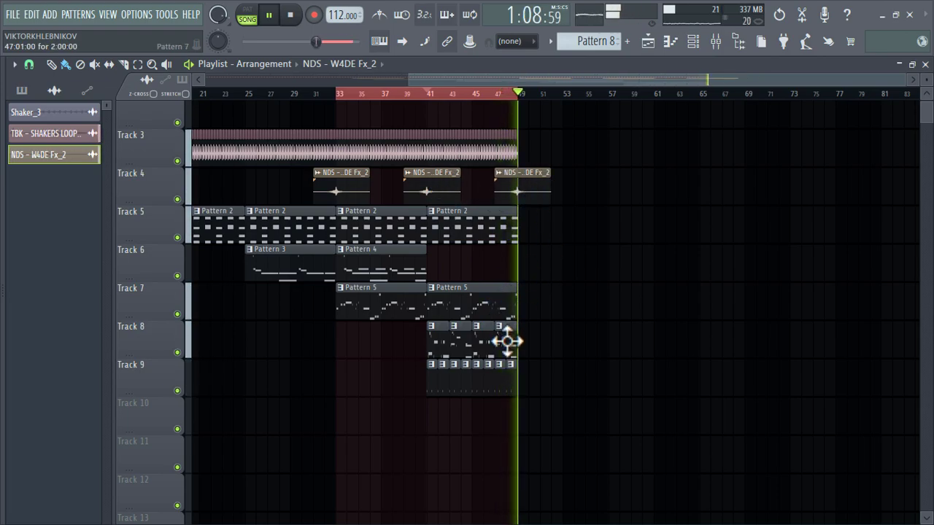
# - Fill bars 49 to 65 with Pattern 8 clips on Track 9 and Pattern 7 clips on Track 8
pyautogui.click(510, 378)
pyautogui.moveTo(540, 383); pyautogui.dragTo(686, 388)
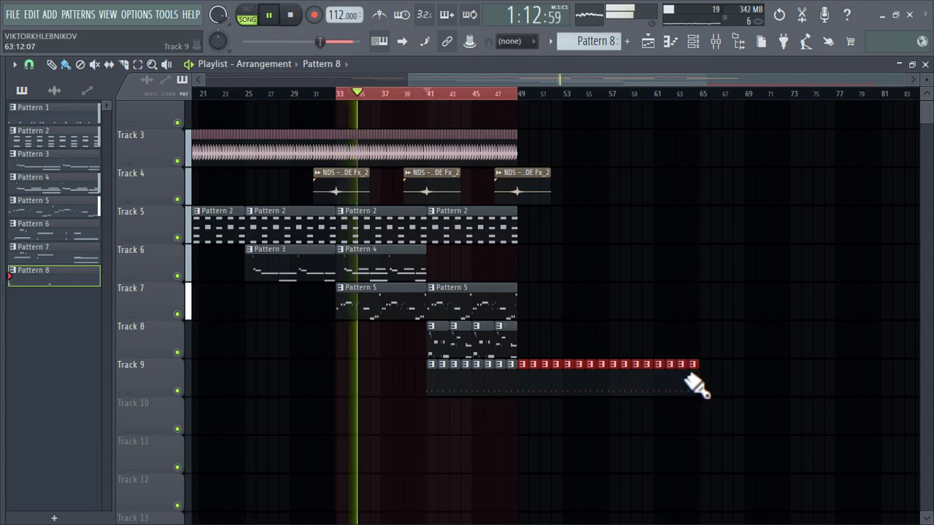
pyautogui.click(505, 335)
pyautogui.moveTo(540, 346); pyautogui.dragTo(693, 344)
# - Continue the Pattern 1 clips on Track 1 from bar 49 to bar 65
pyautogui.click(484, 150)
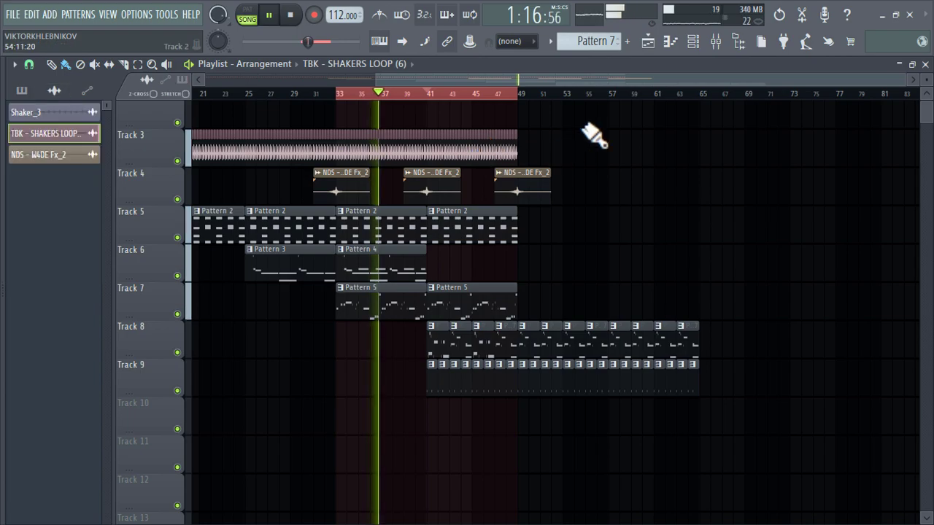
pyautogui.scroll(2, 585, 125)
pyautogui.scroll(3, 586, 124)
pyautogui.click(413, 118)
pyautogui.moveTo(444, 124); pyautogui.dragTo(797, 140)
# - Continue the TBK - SHAKERS LOOP (6) clips on Track 3 up to bar 65 without gaps
pyautogui.click(436, 195)
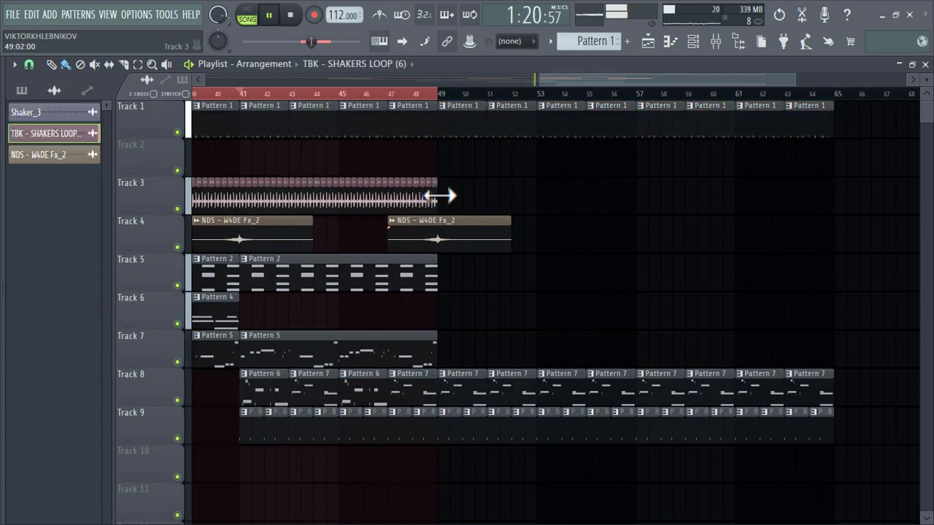
pyautogui.scroll(2, 437, 196)
pyautogui.moveTo(443, 198); pyautogui.dragTo(884, 213)
pyautogui.hscroll(4, 883, 213)
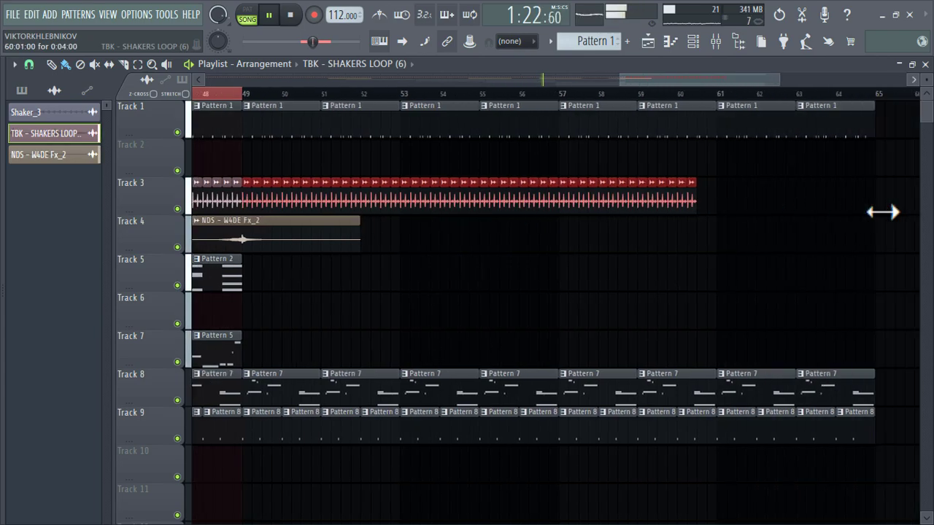
pyautogui.moveTo(690, 211); pyautogui.dragTo(808, 212)
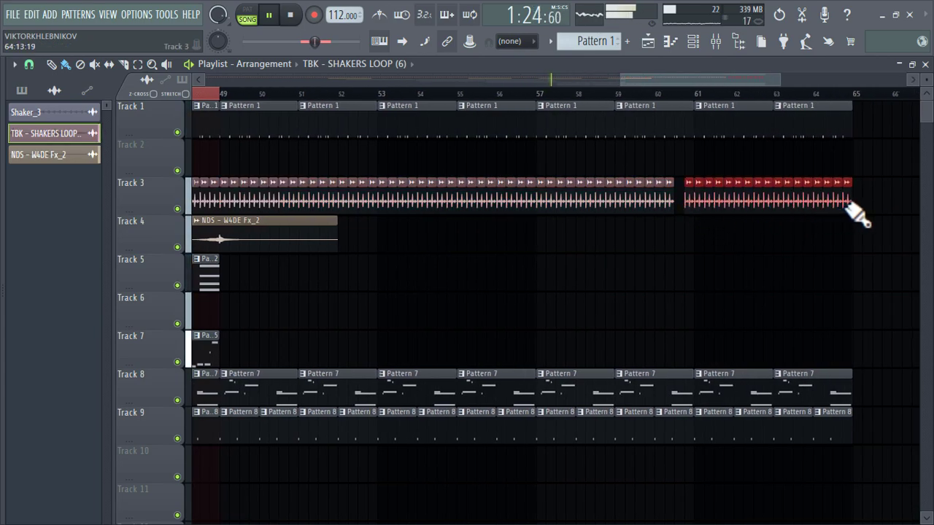
pyautogui.scroll(-3, 839, 204)
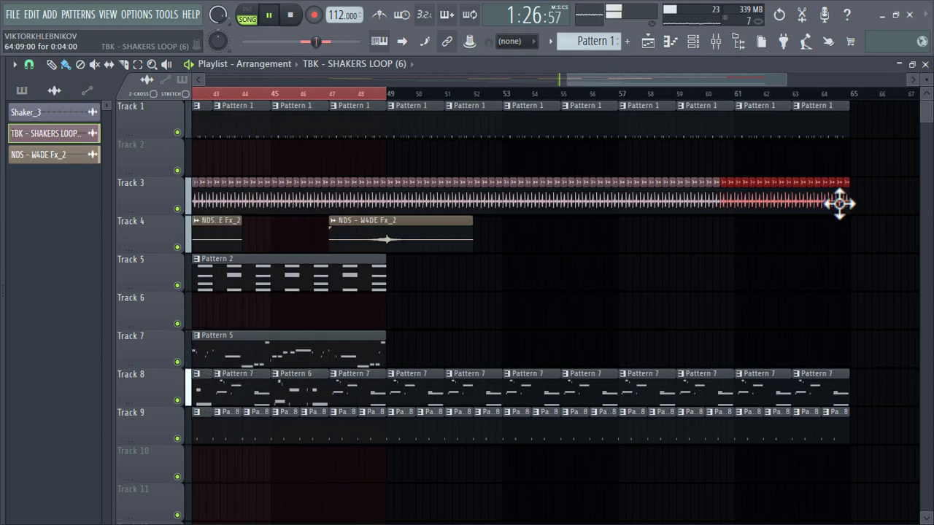
# - Add Pattern 5 clips on Track 7 from bar 49 to bar 65 and make the bar 49 clip unique
pyautogui.click(427, 340)
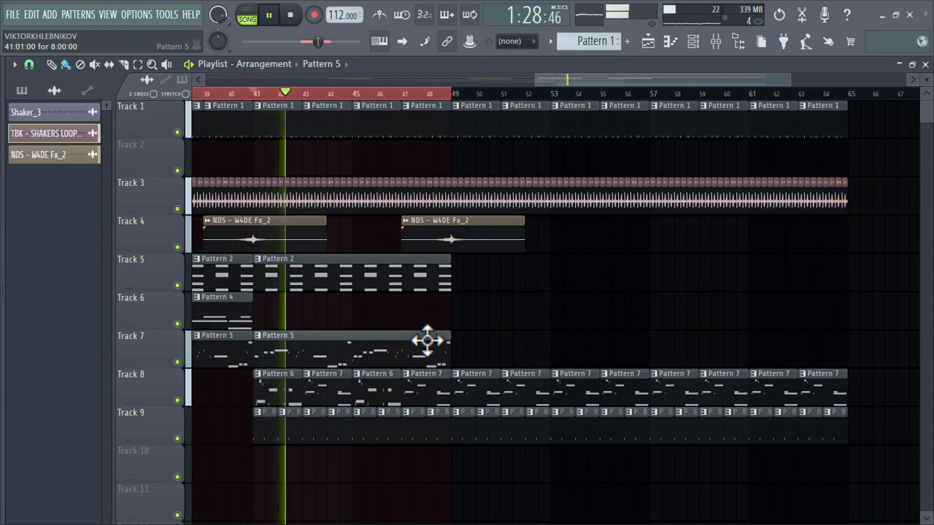
pyautogui.moveTo(463, 348); pyautogui.dragTo(677, 340)
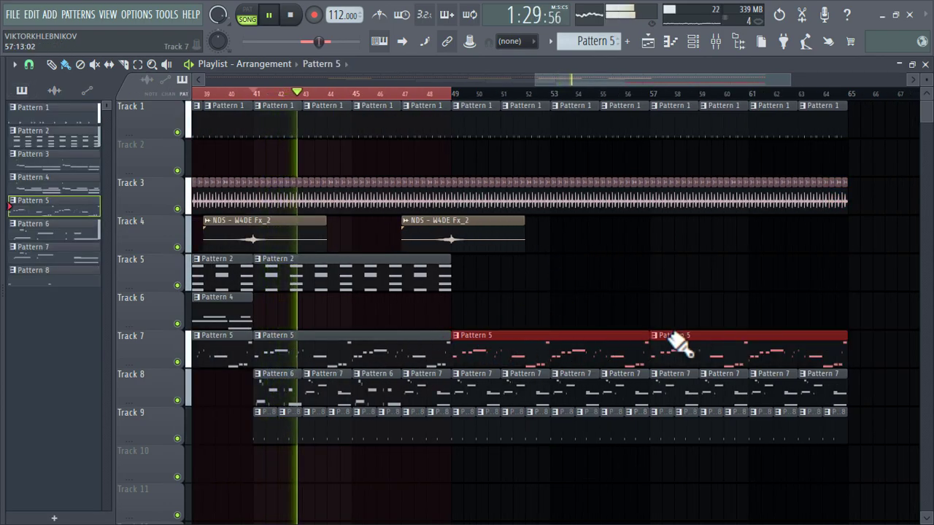
pyautogui.rightClick(470, 353)
pyautogui.click(521, 427)
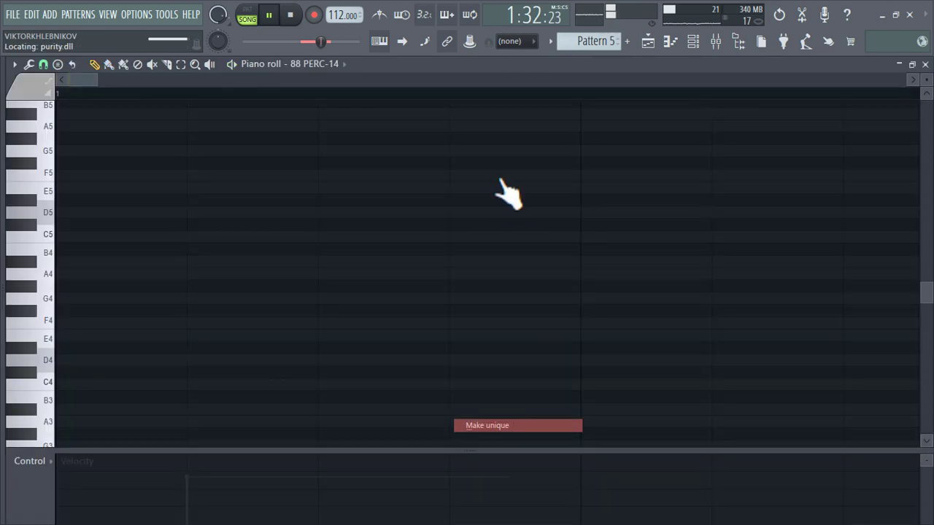
# - Return to the playlist, move playback to bar 48 and clear the timeline selection
pyautogui.press('Escape')
pyautogui.click(431, 95)
pyautogui.hotkey('ctrl', 'd')
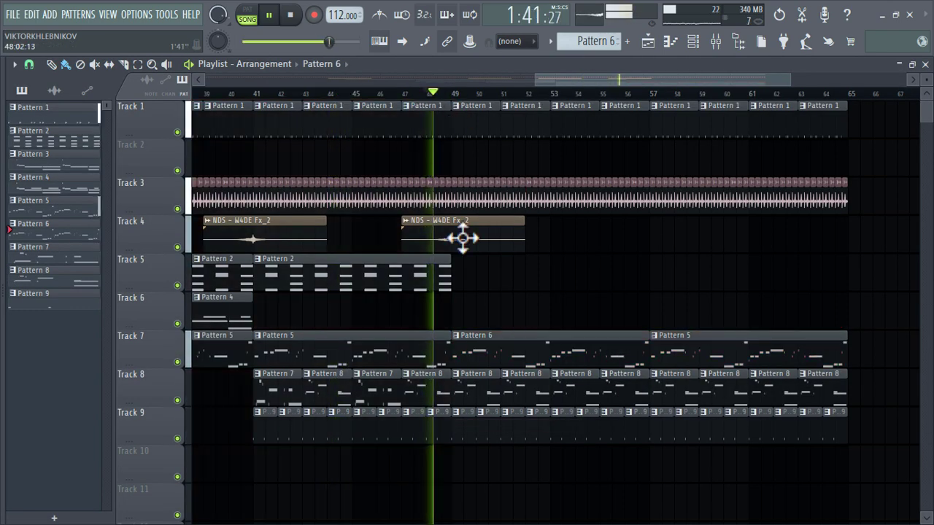
# - Open Pattern 6 and copy the Bit Wobbly AG channel's notes in the channel rack
pyautogui.doubleClick(479, 340)
pyautogui.click(694, 42)
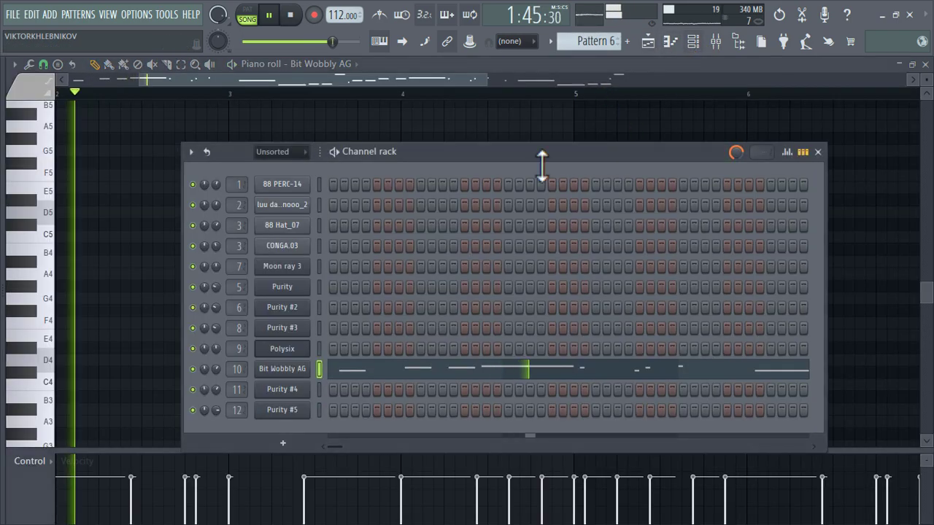
pyautogui.rightClick(302, 372)
pyautogui.click(516, 344)
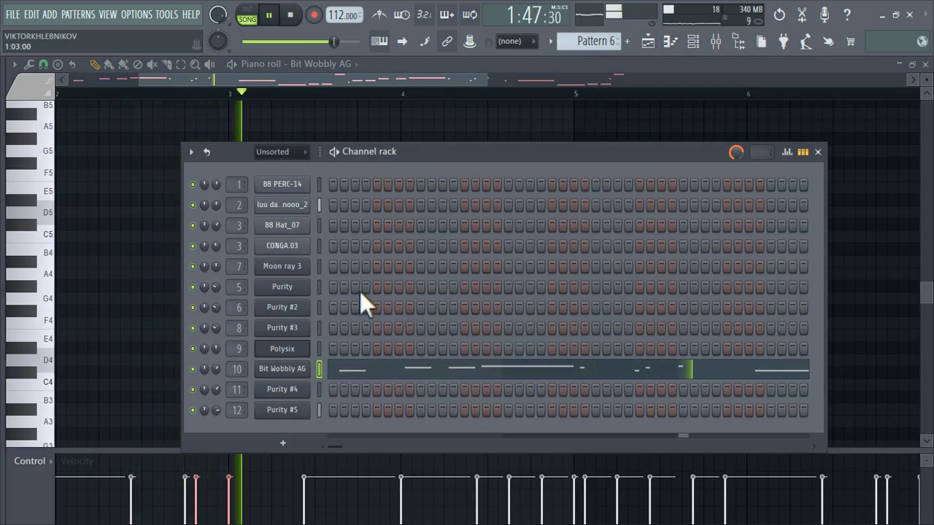
# - Add a Fruity DX10 channel and load its FM Sub preset
pyautogui.click(283, 444)
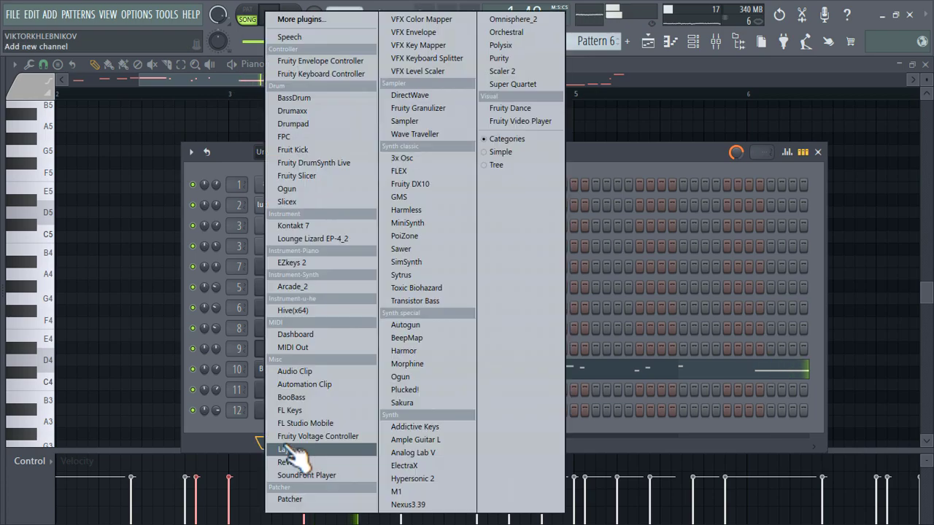
pyautogui.click(425, 186)
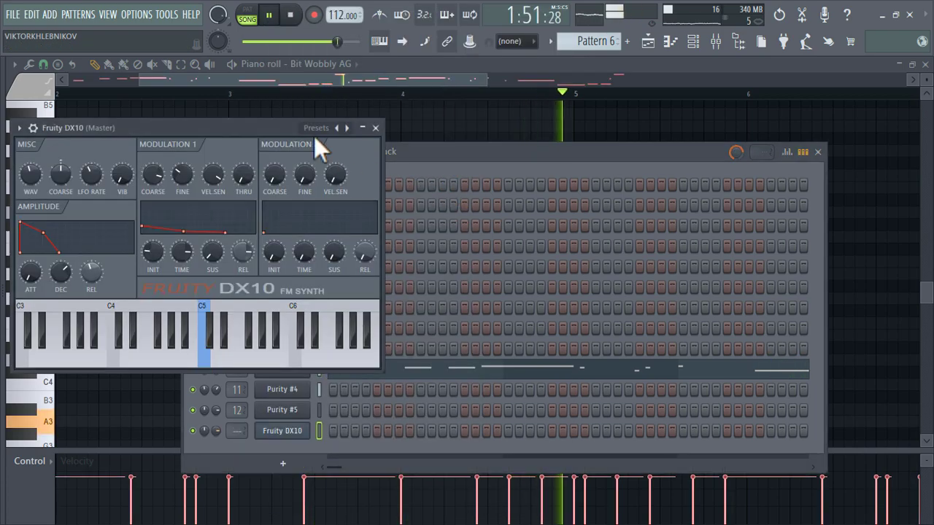
pyautogui.click(313, 131)
pyautogui.click(339, 193)
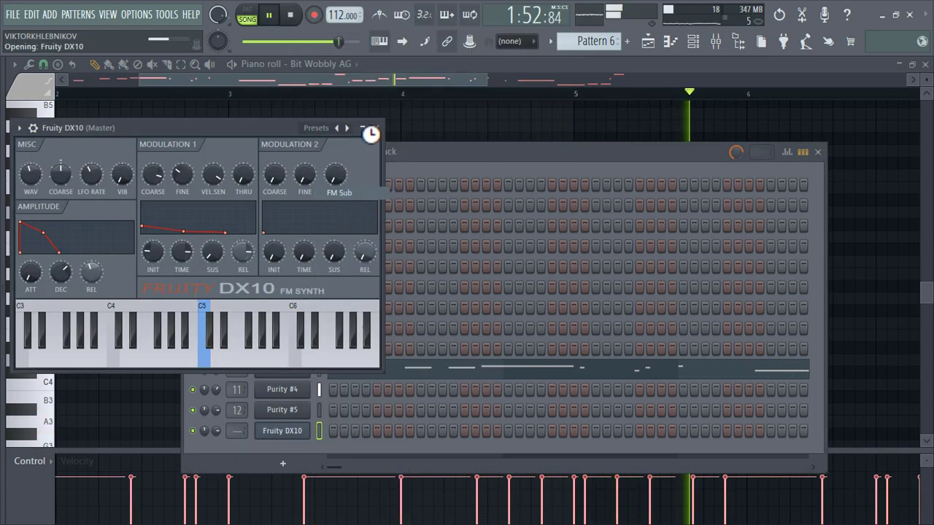
pyautogui.click(376, 129)
# - Copy the Bit Wobbly AG notes and paste them into the FM Sub channel
pyautogui.rightClick(289, 369)
pyautogui.click(511, 342)
pyautogui.rightClick(285, 431)
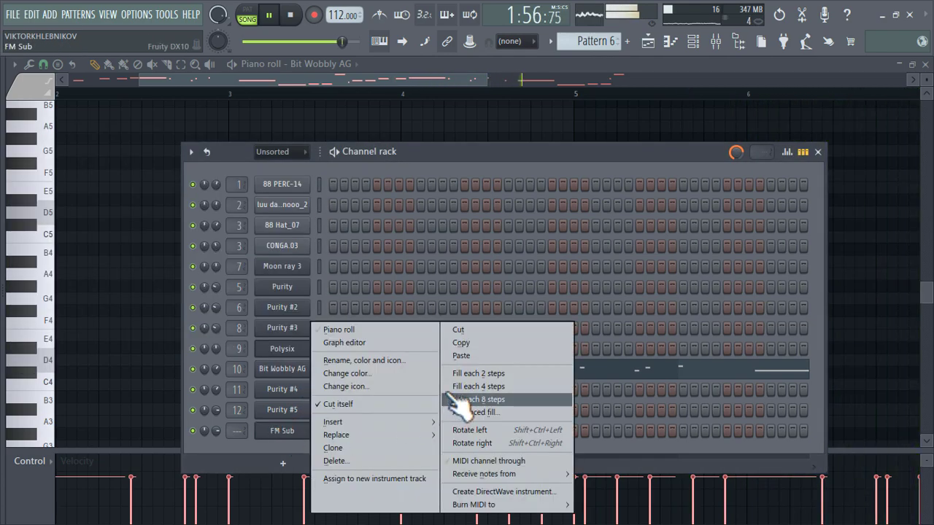
pyautogui.click(462, 356)
# - Route the FM Sub channel to mixer track 13 and lower that track's volume
pyautogui.hotkey('ctrl', 'l')
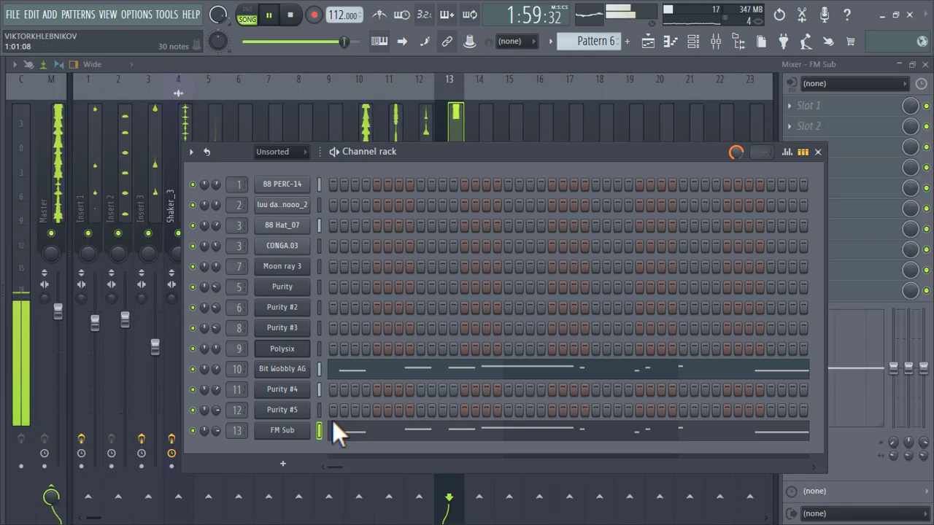
pyautogui.click(459, 135)
pyautogui.moveTo(455, 311); pyautogui.dragTo(456, 334)
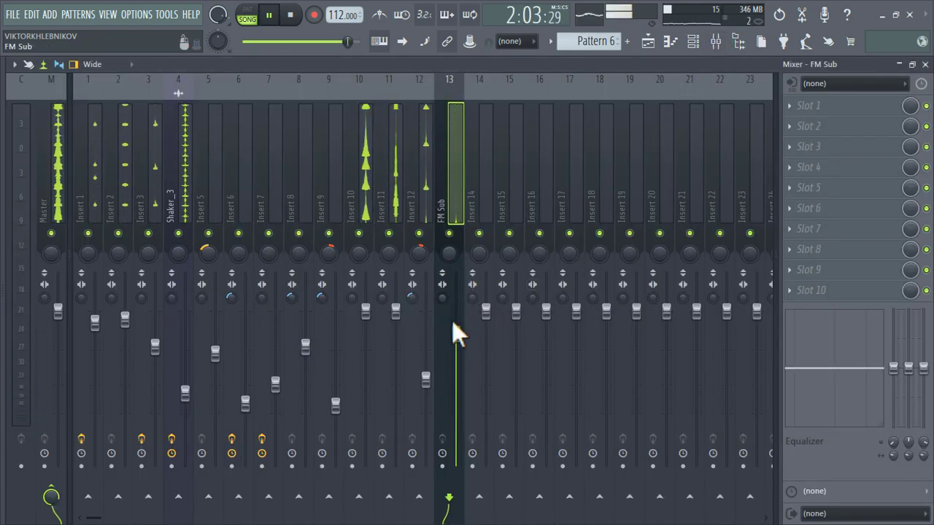
# - Clone the FM Sub channel and load the Chunky Bass preset on the copy
pyautogui.click(712, 48)
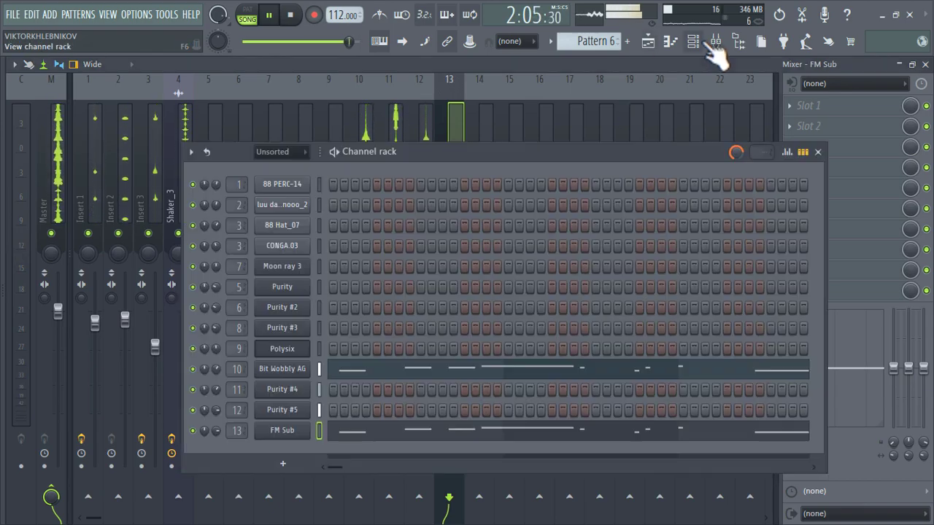
pyautogui.rightClick(292, 445)
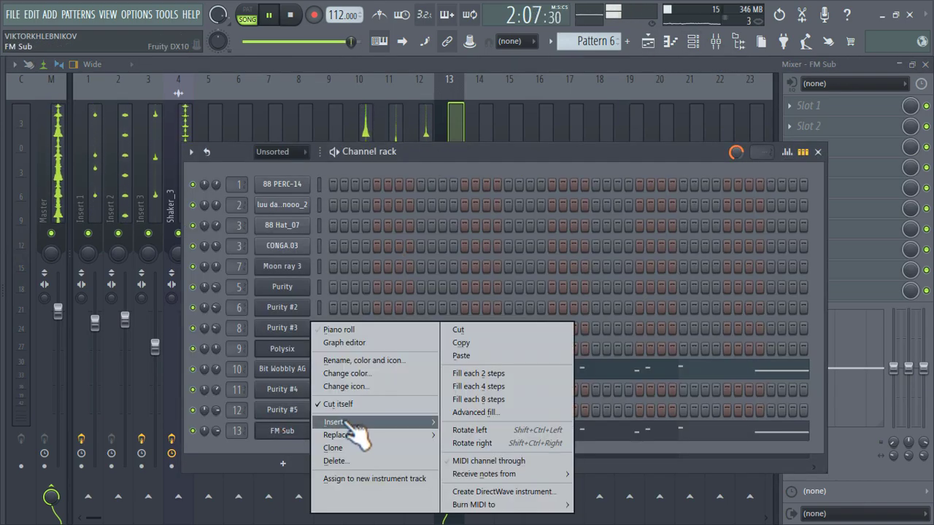
pyautogui.click(343, 448)
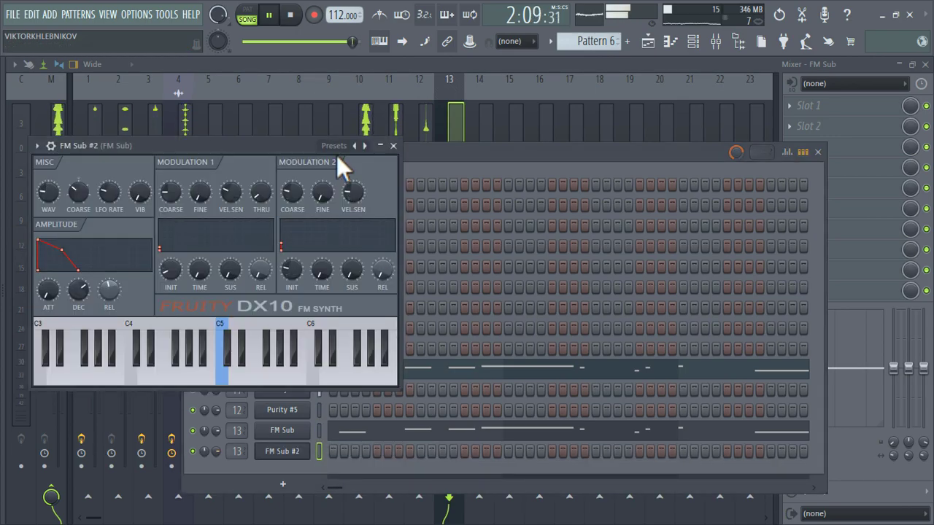
pyautogui.click(343, 150)
pyautogui.click(378, 79)
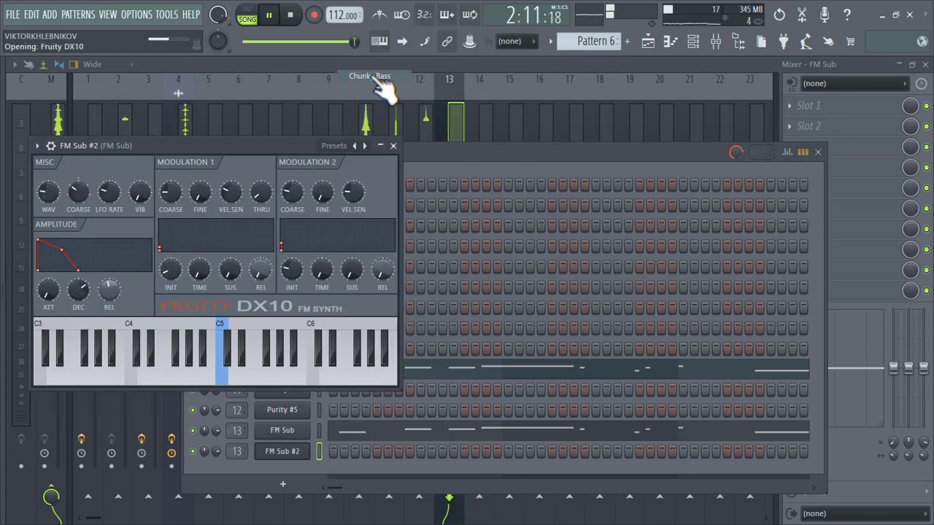
pyautogui.click(393, 146)
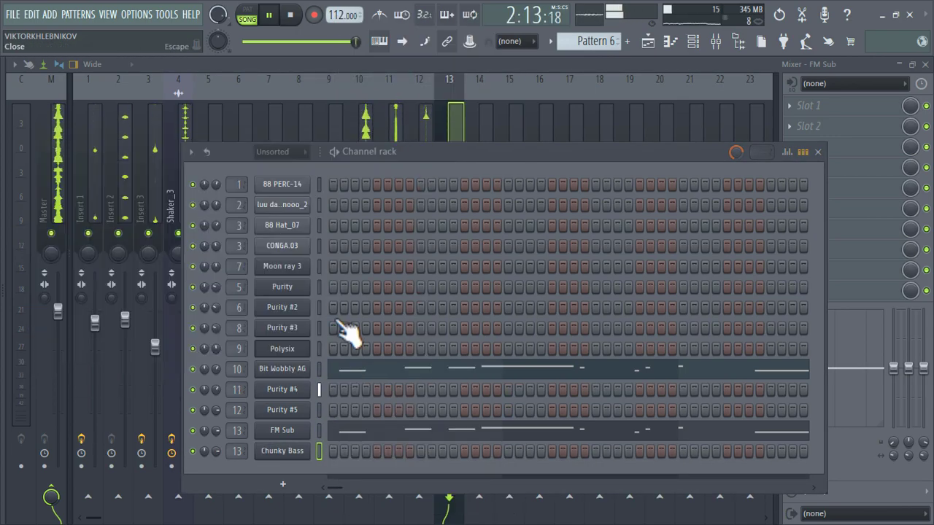
# - Paste the copied bass notes into the Chunky Bass channel and move the Channel rack higher over the mixer
pyautogui.rightClick(286, 445)
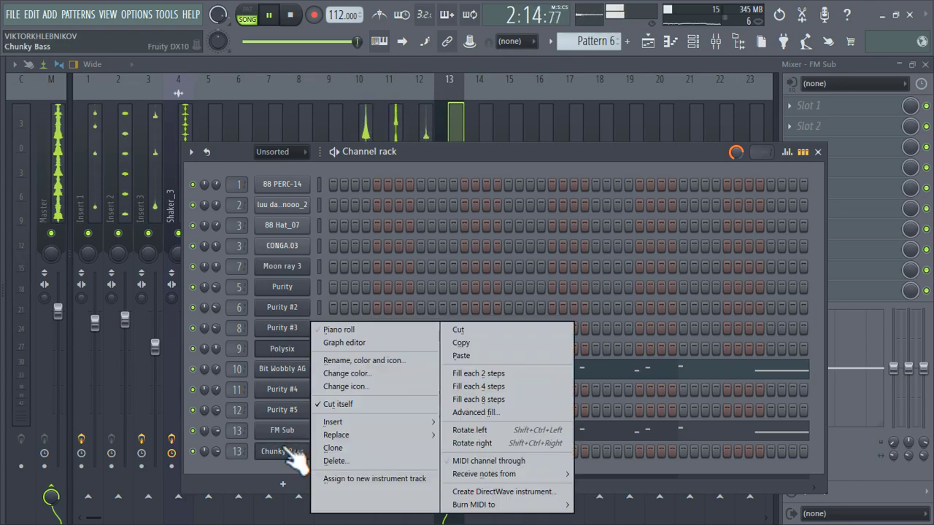
pyautogui.click(461, 355)
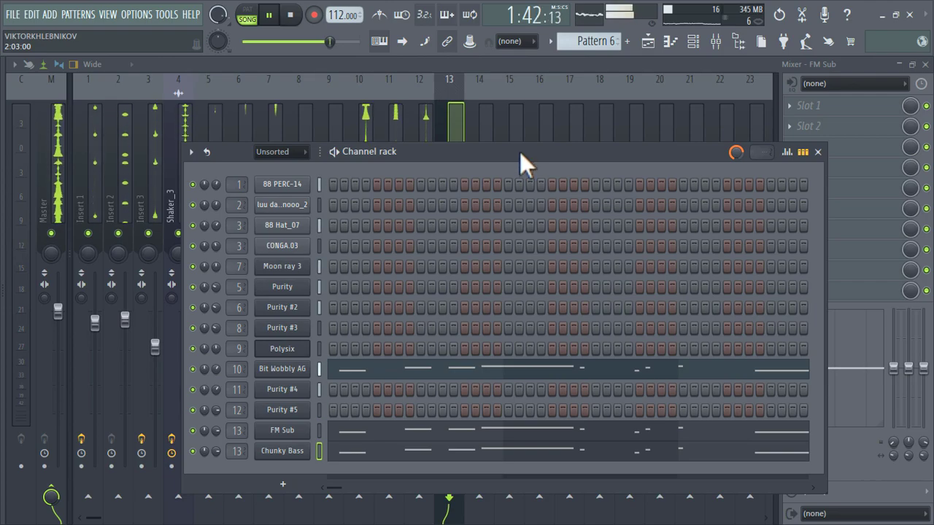
pyautogui.moveTo(520, 152); pyautogui.dragTo(509, 55)
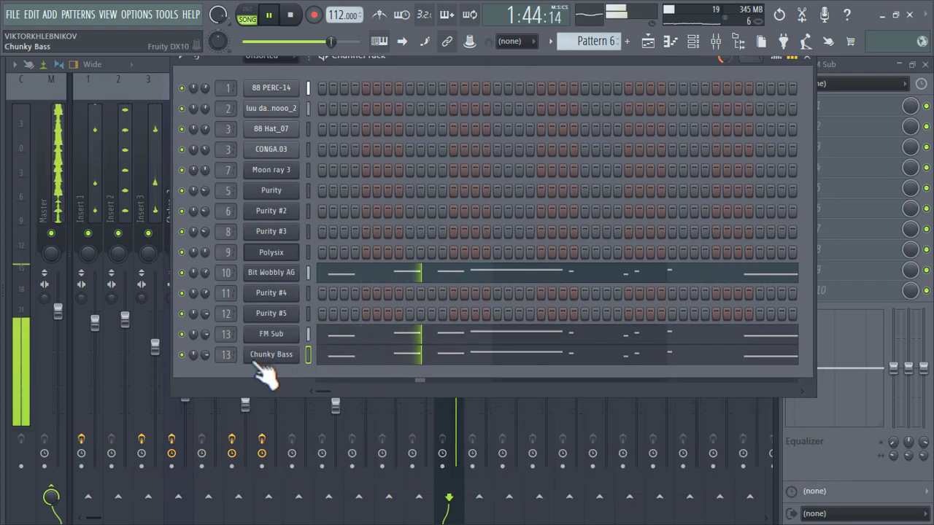
# - Route the Chunky Bass channel to mixer track 14
pyautogui.click(648, 42)
pyautogui.scroll(-4, 636, 292)
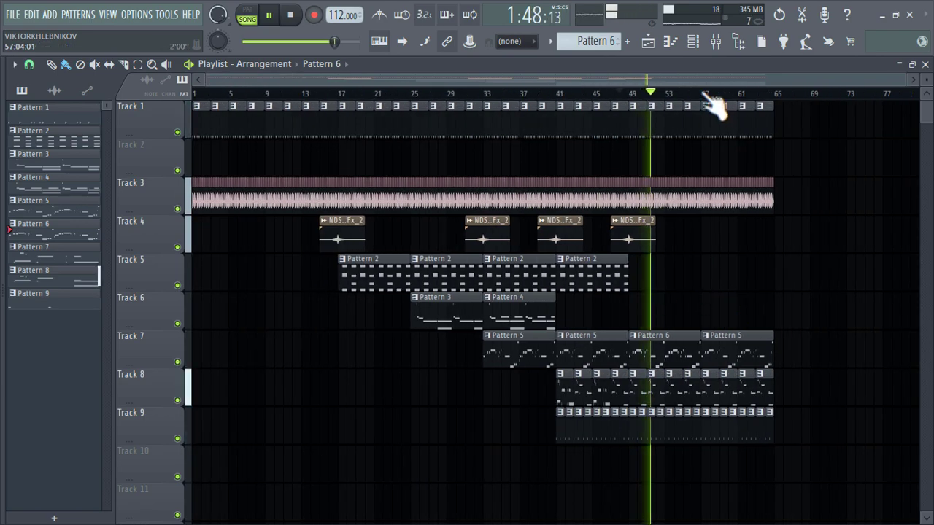
pyautogui.click(715, 41)
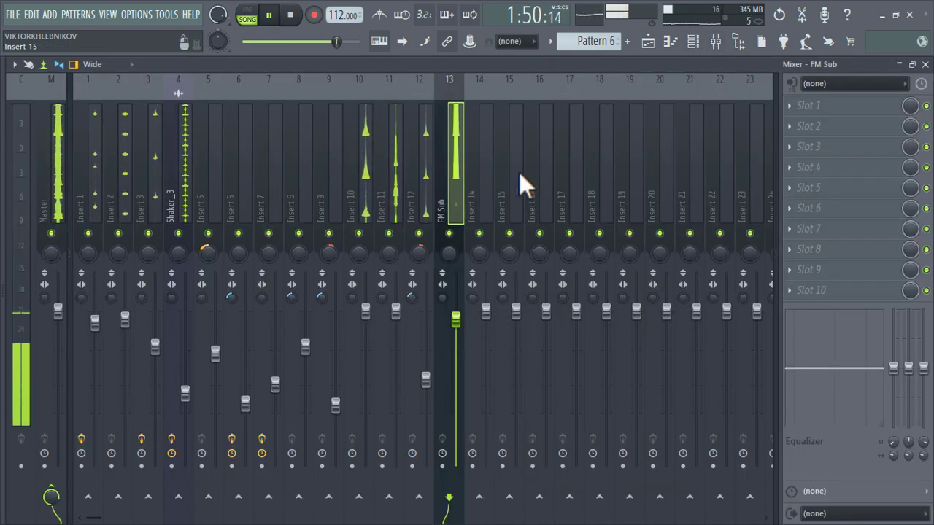
pyautogui.click(693, 42)
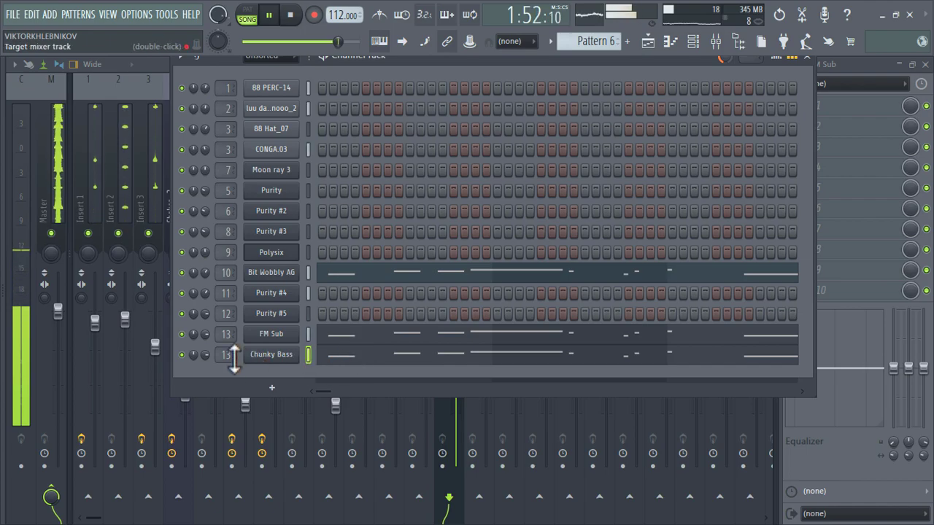
pyautogui.scroll(1, 234, 358)
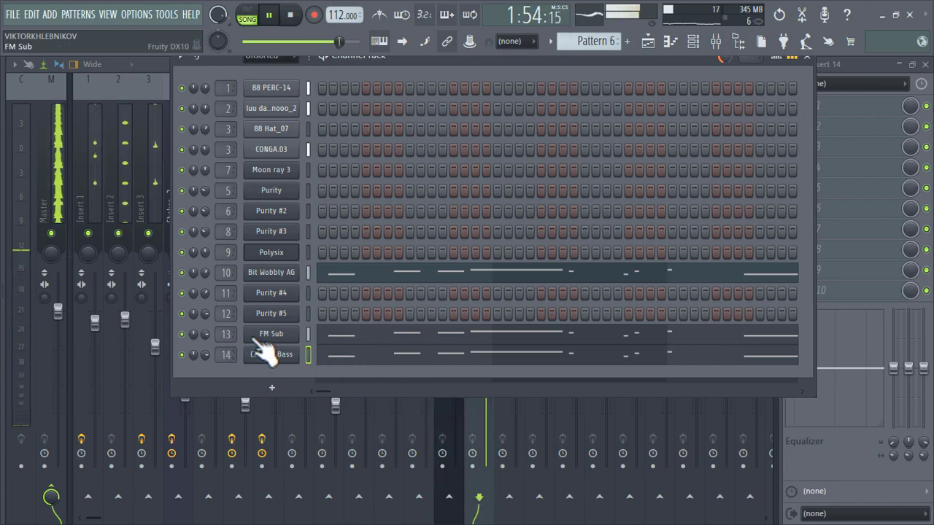
# - Delete the last four pattern clips on playlist Track 8, from bar 57 onward
pyautogui.click(652, 44)
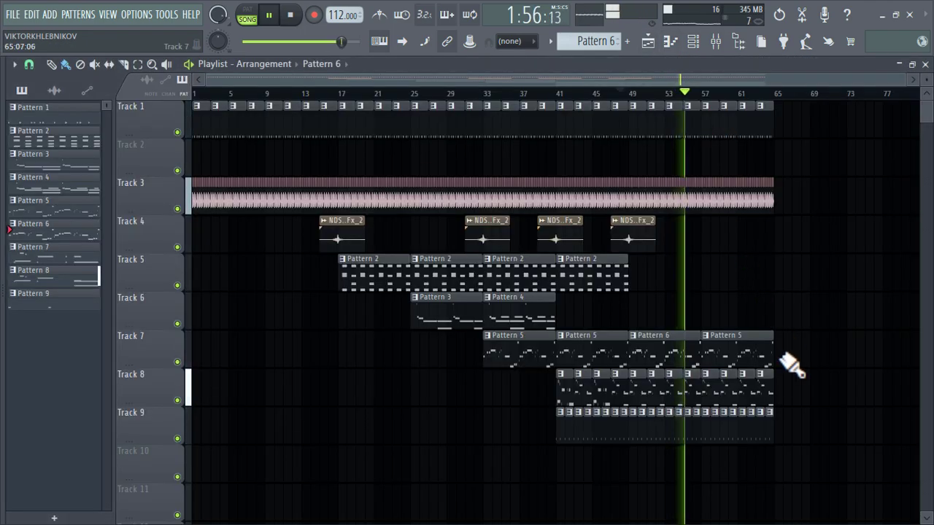
pyautogui.rightClick(764, 392)
pyautogui.rightClick(745, 395)
pyautogui.rightClick(729, 396)
pyautogui.rightClick(710, 390)
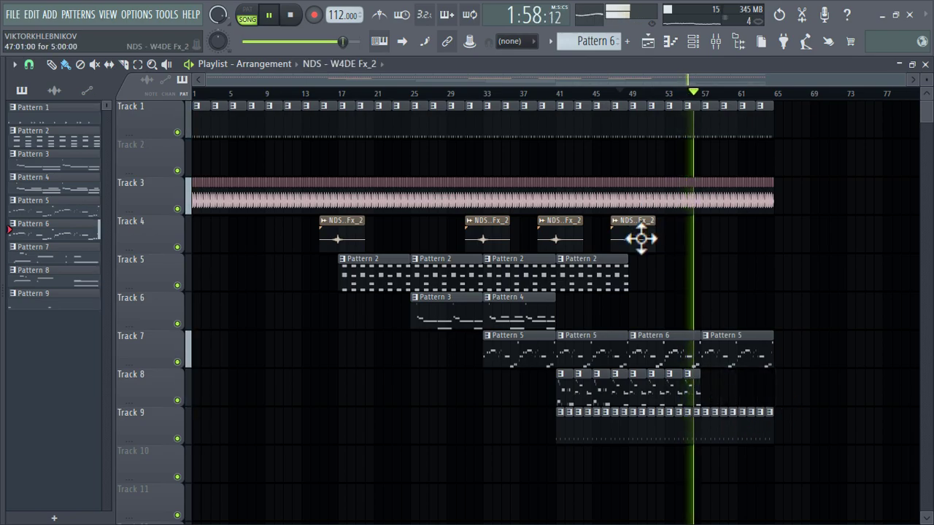
# - Add another NDS - W4DE Fx_2 clip on Track 4 and align its start with bar 55
pyautogui.click(641, 239)
pyautogui.click(683, 238)
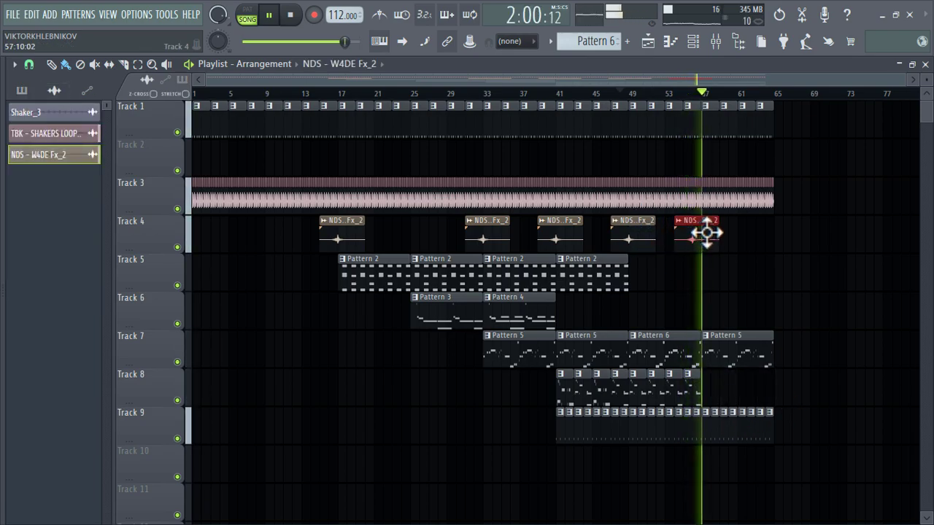
pyautogui.scroll(3, 750, 271)
pyautogui.moveTo(661, 234); pyautogui.dragTo(678, 234)
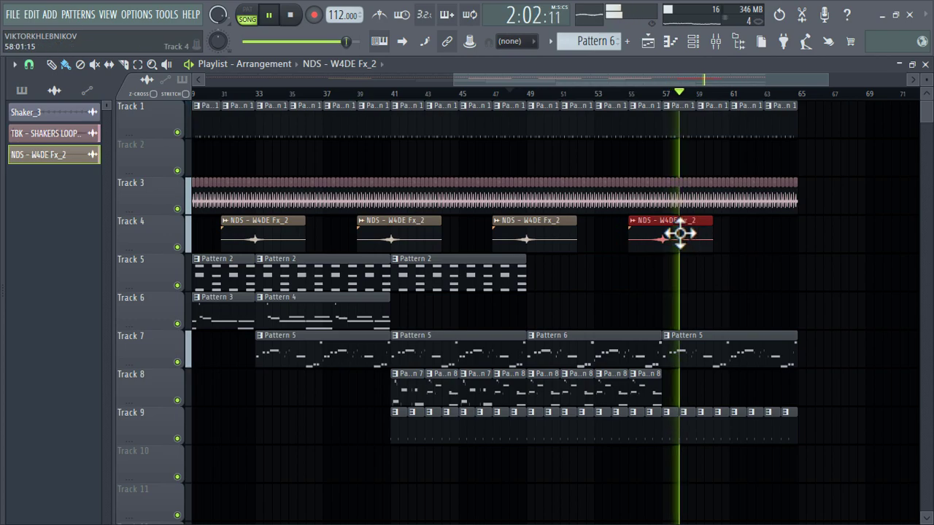
pyautogui.scroll(-3, 723, 271)
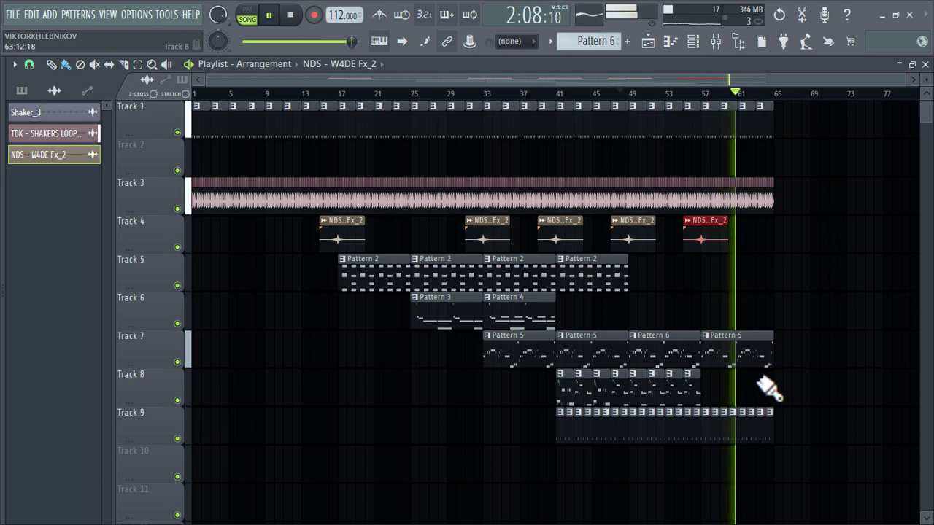
# - Replace the last Pattern 5 clip on Track 7 with Pattern 6 at bar 57, and restart playback from bar 41
pyautogui.rightClick(740, 361)
pyautogui.click(694, 354)
pyautogui.click(719, 356)
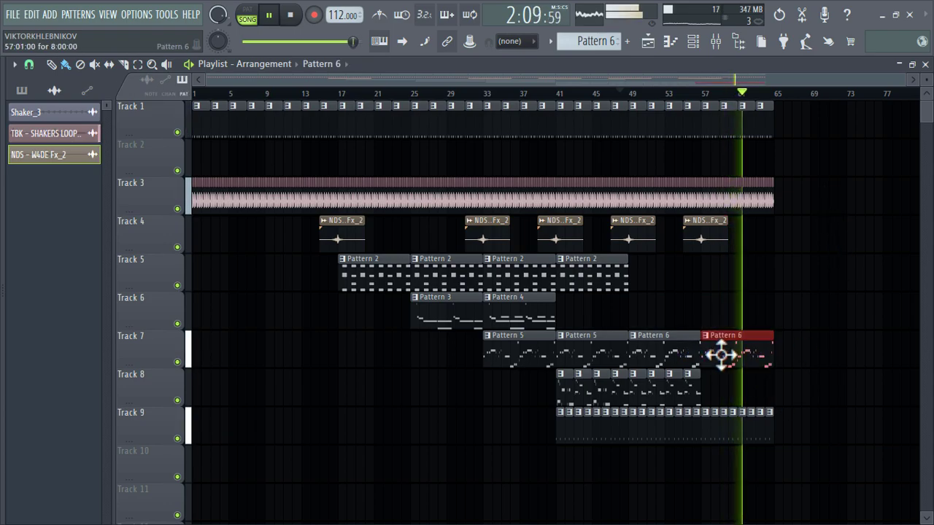
pyautogui.rightClick(822, 324)
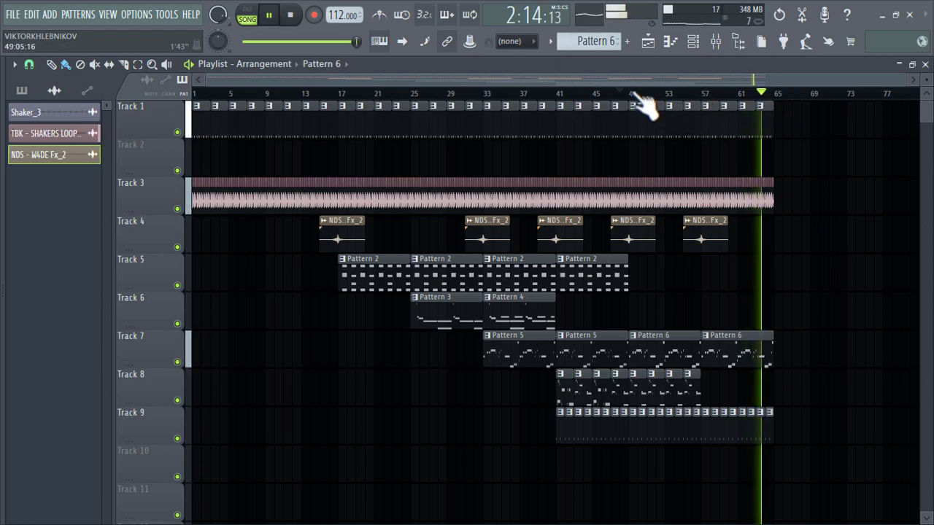
pyautogui.click(559, 89)
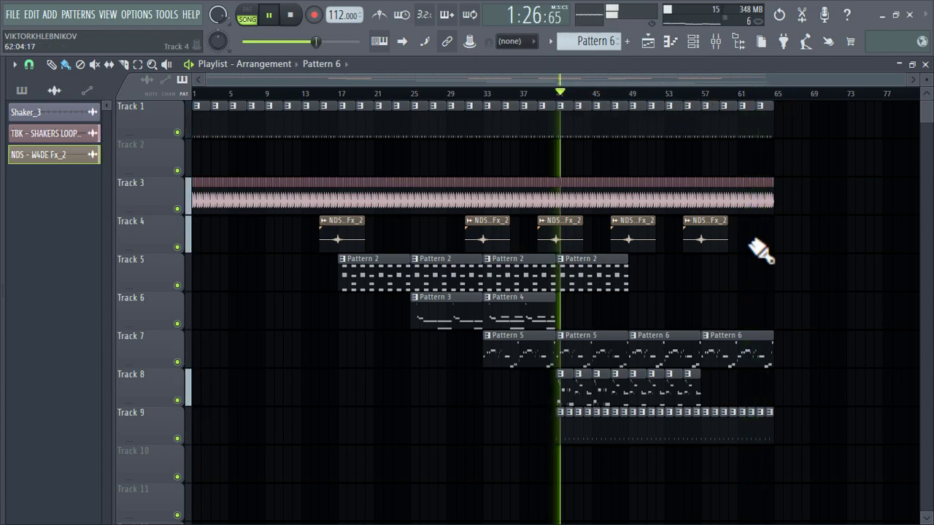